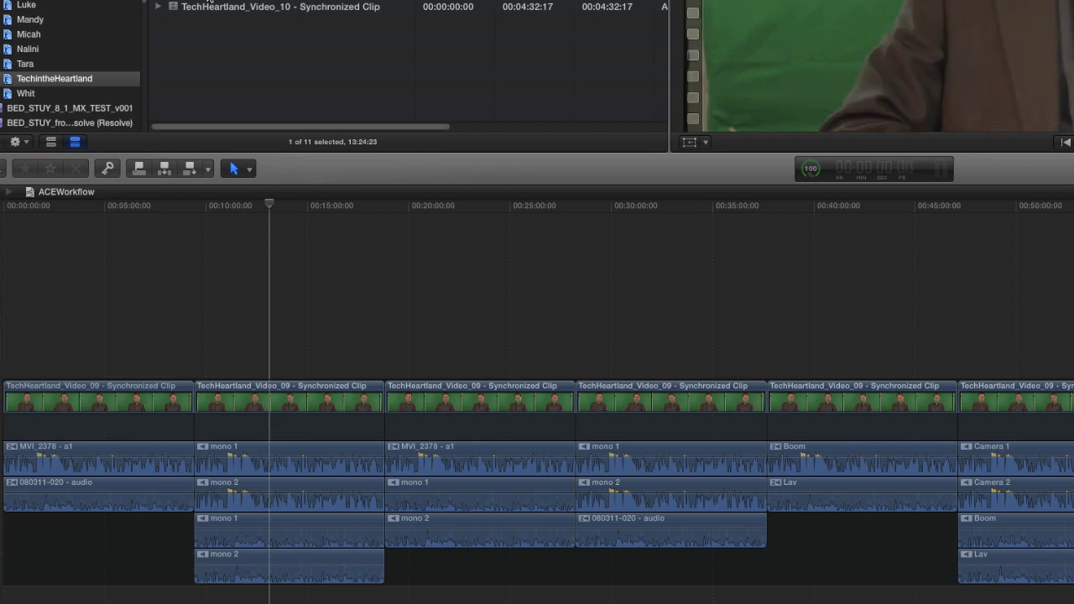
- Place the playhead on the timeline's first clip and expand its Storyline audio channels
click(120, 286)
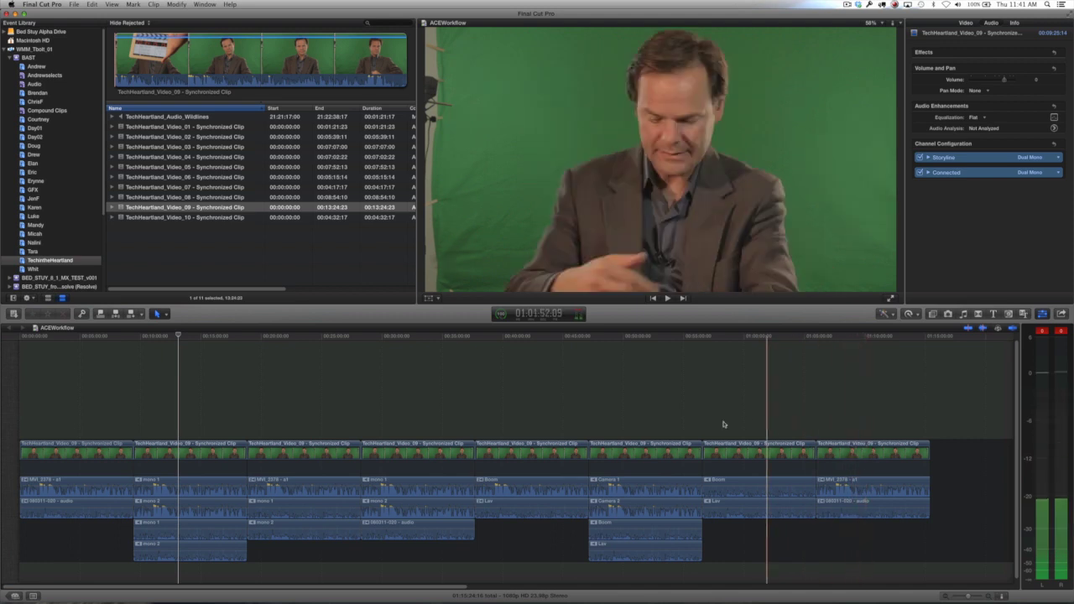
click(91, 425)
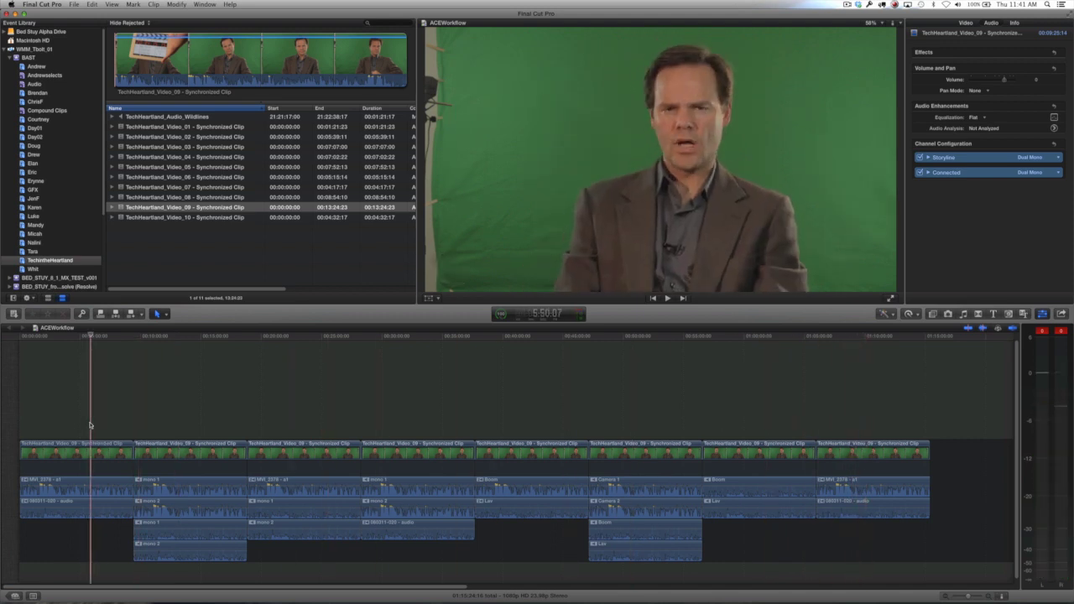
click(927, 158)
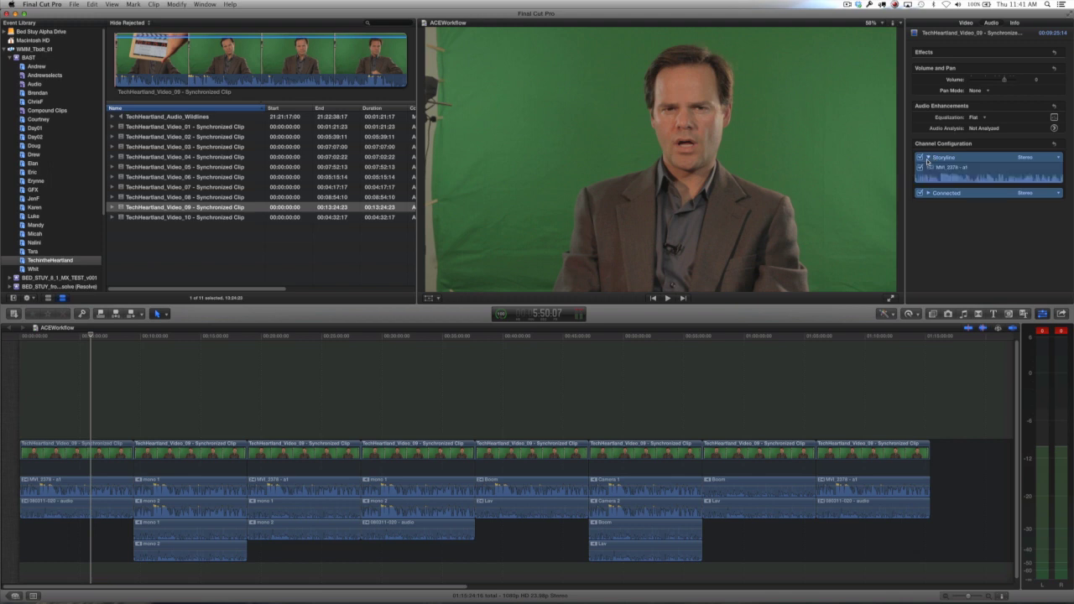
- Select TechHeartland_Video_09 - Synchronized Clip in the event, expand its Storyline audio, and disable and re-enable that audio
click(238, 210)
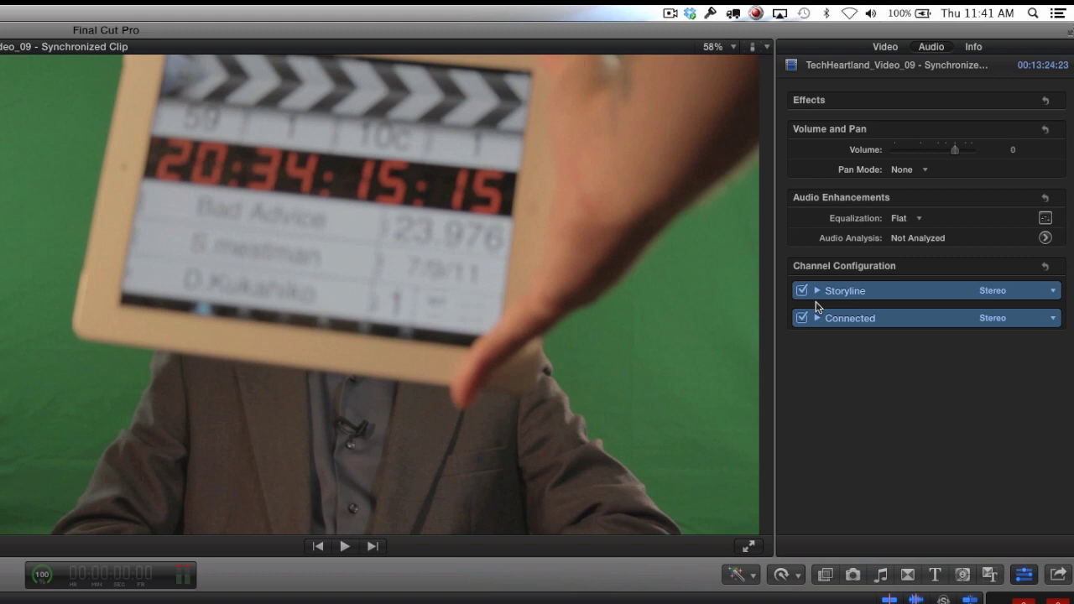
click(818, 291)
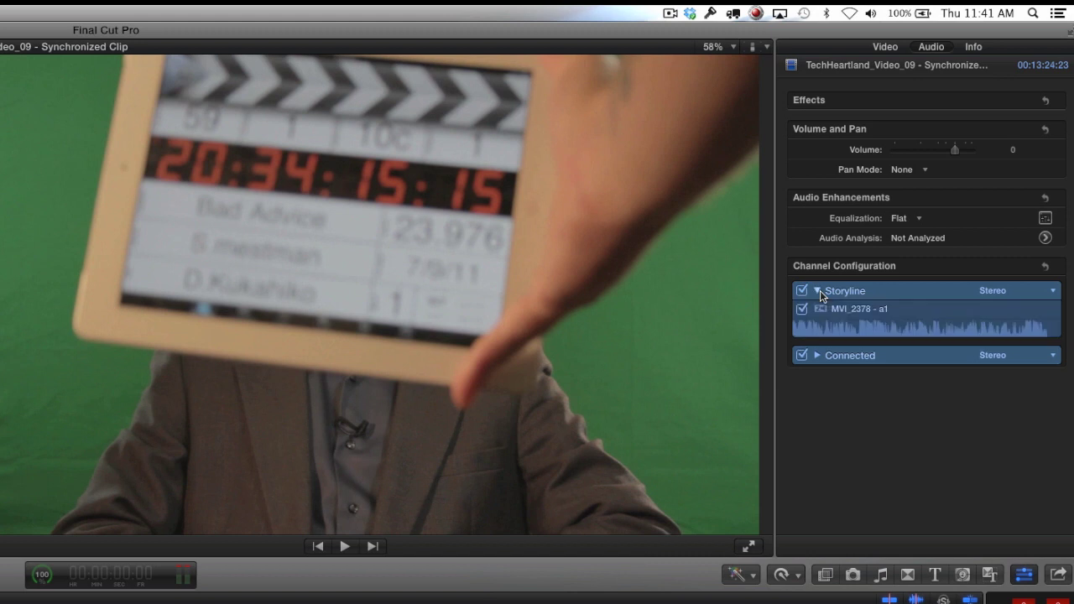
click(802, 290)
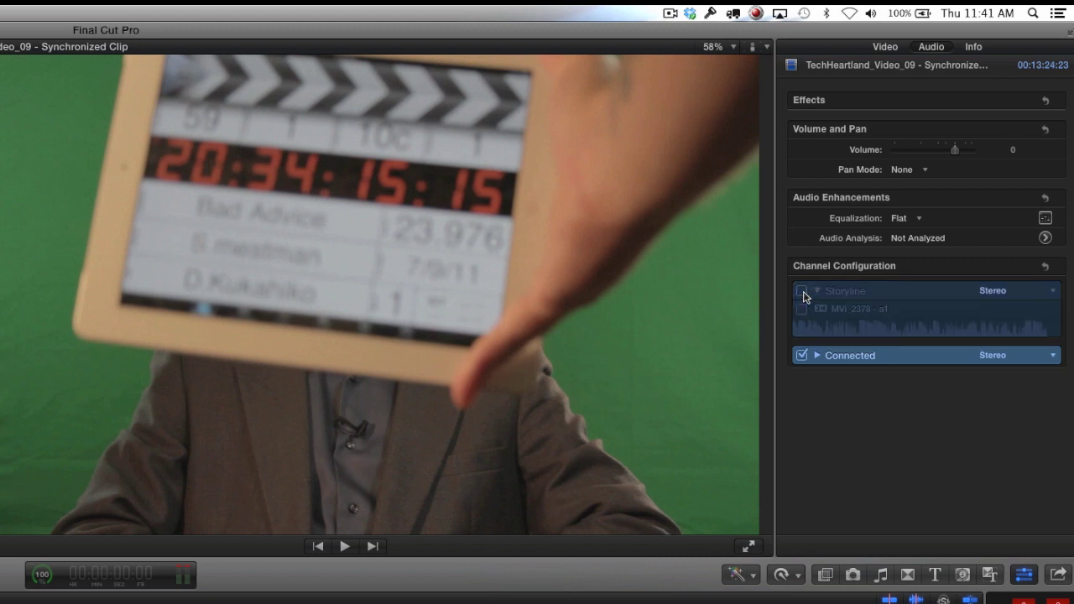
click(802, 291)
- Try Dual Mono for the Storyline audio of the selected event clip, then return it to Stereo
click(990, 292)
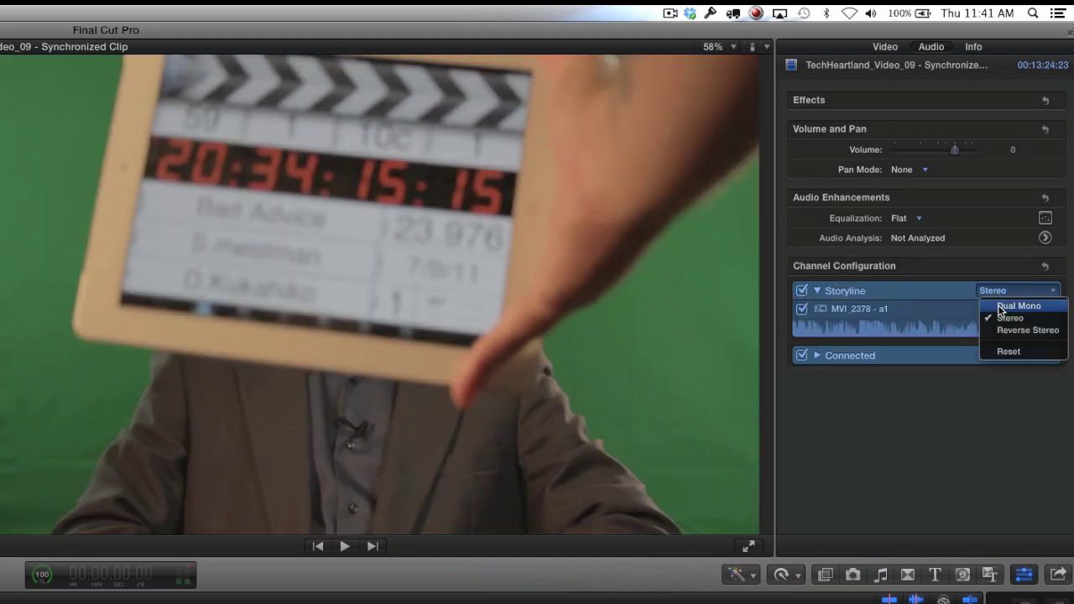
click(997, 304)
click(1000, 291)
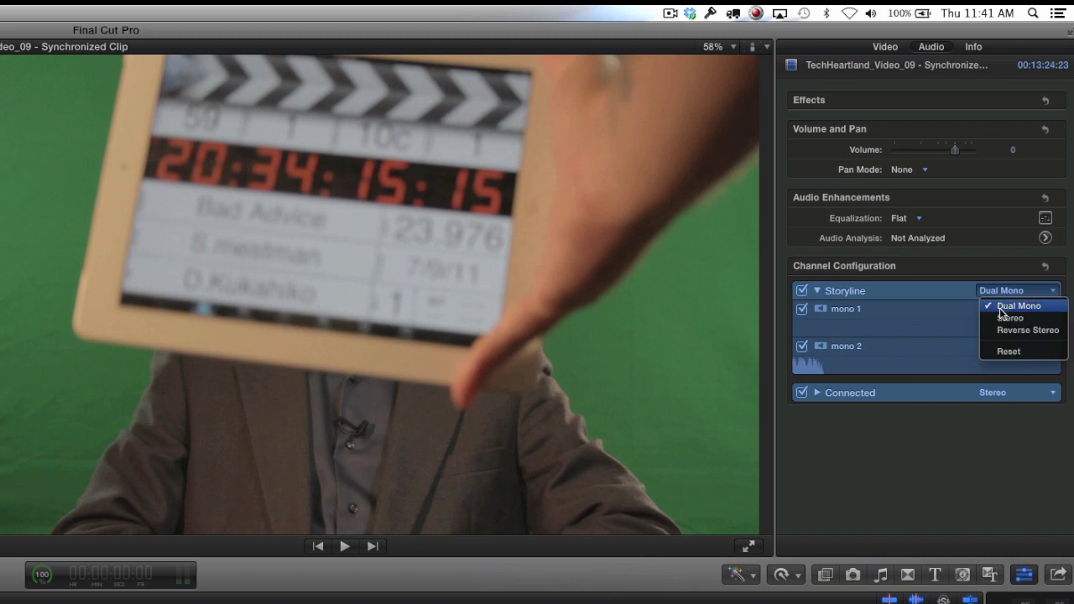
click(1001, 318)
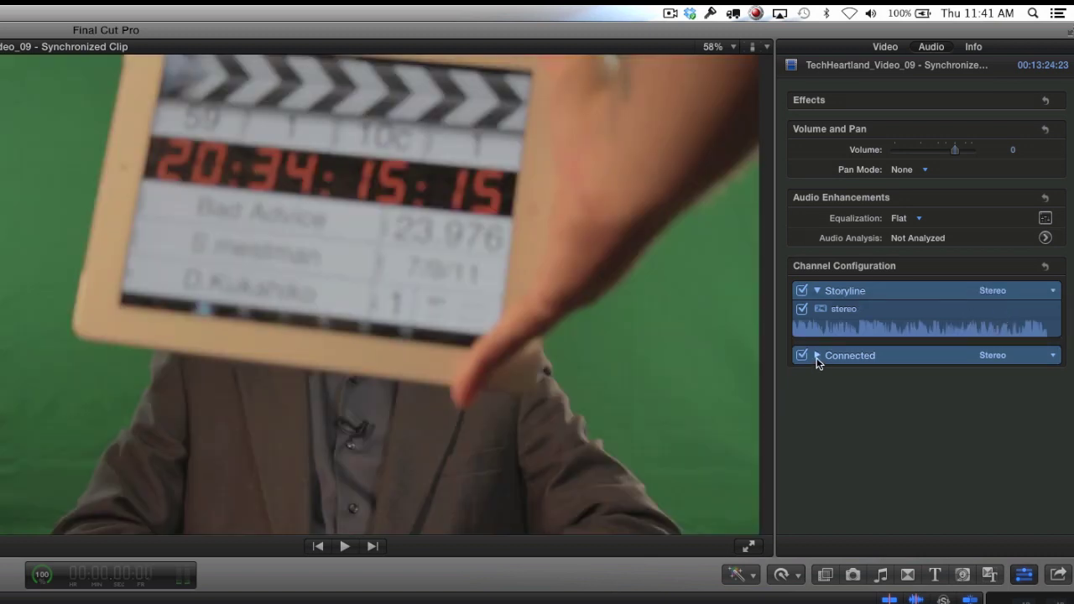
- Expand the Connected audio, try it as Dual Mono, and return it to Stereo
click(816, 356)
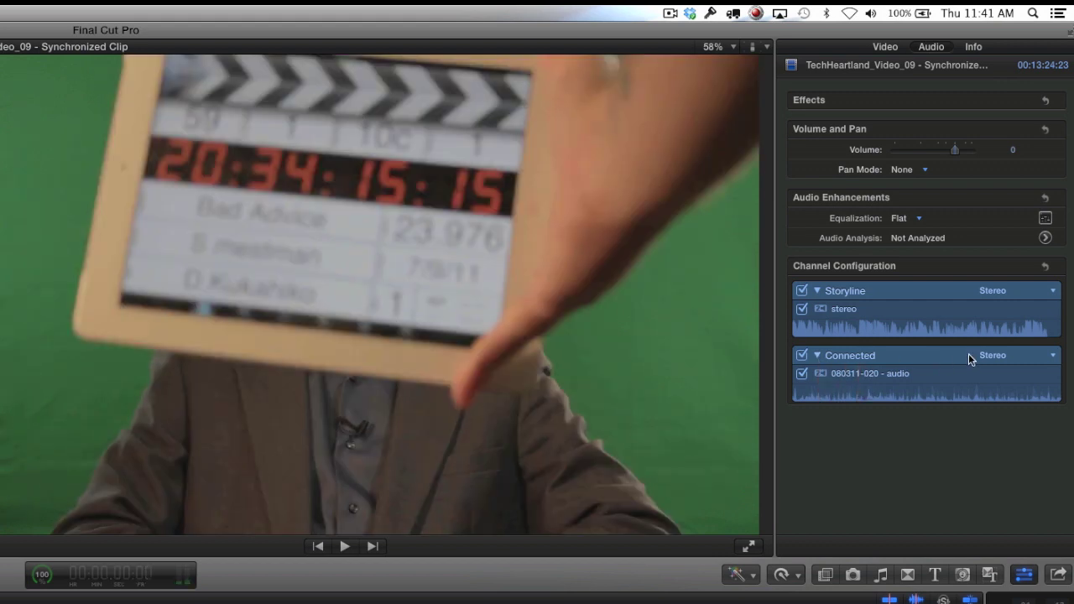
click(990, 354)
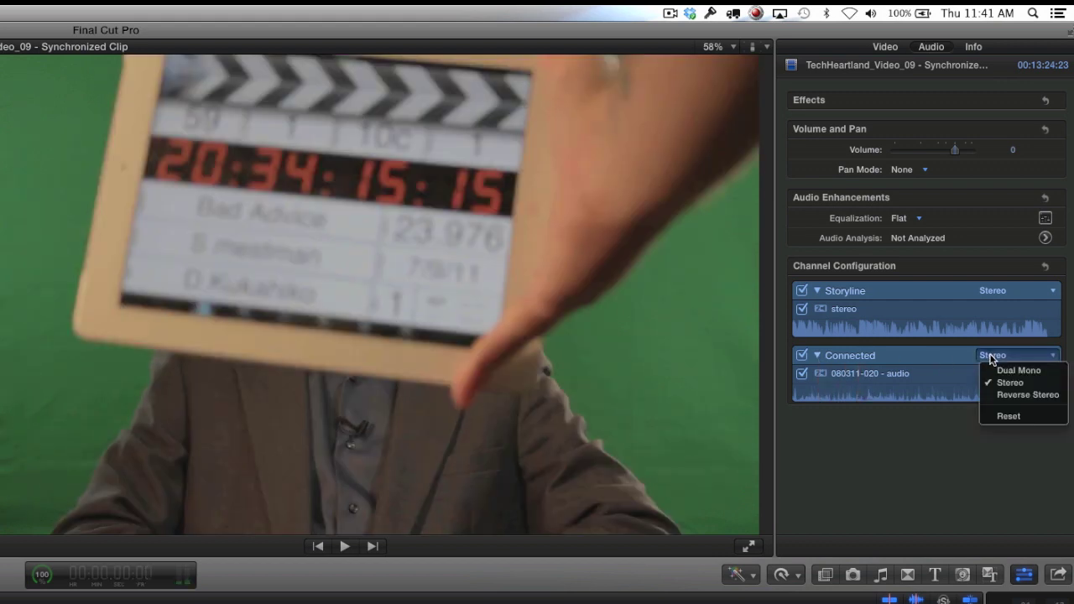
click(994, 369)
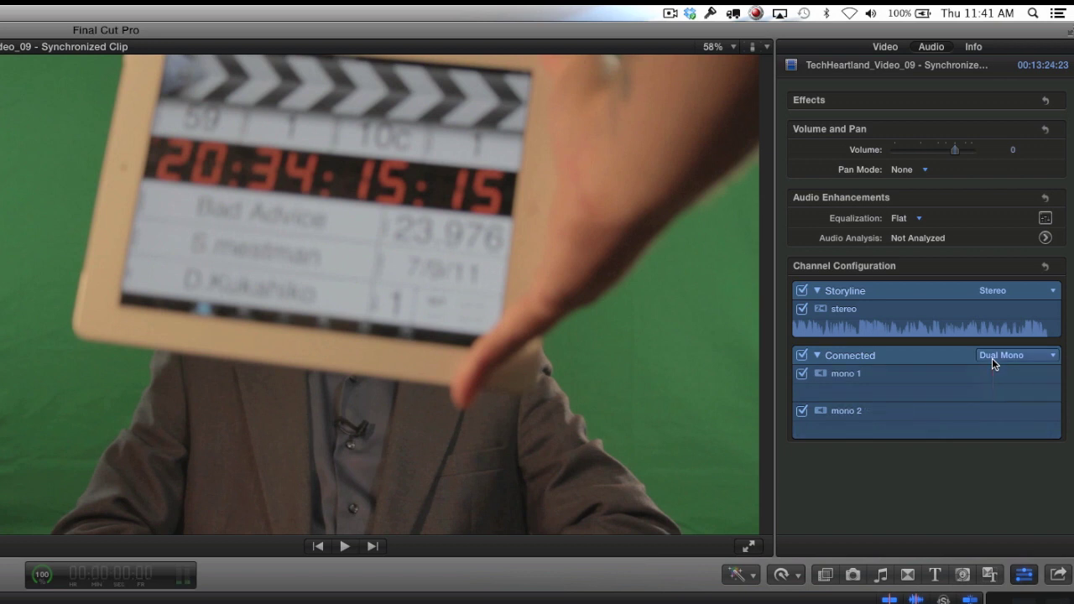
click(991, 356)
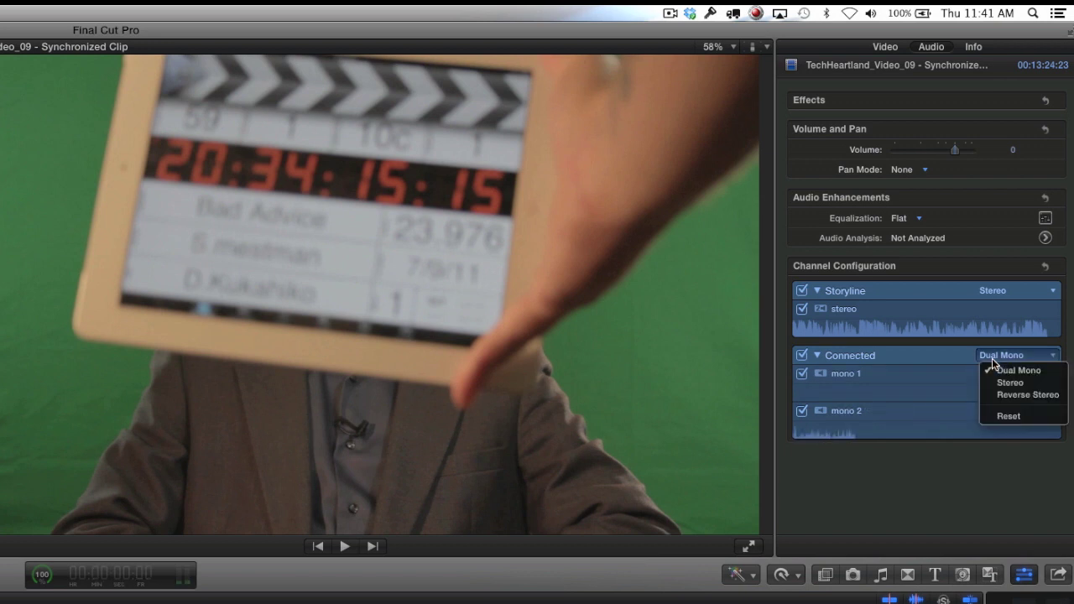
click(1003, 382)
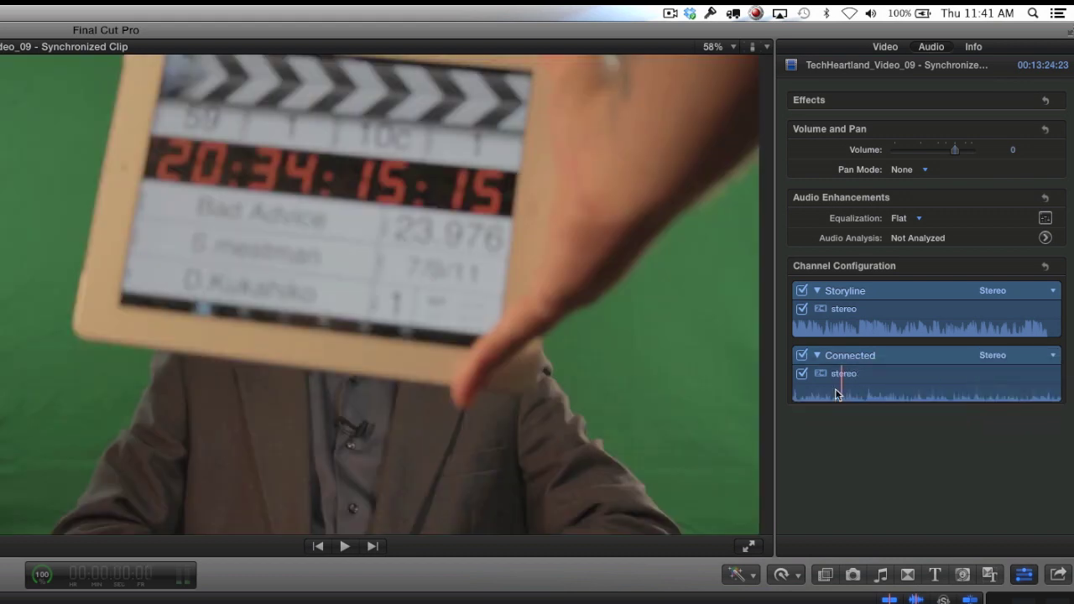
- Rename the Connected stereo component "boom and lav", then undo the rename
double_click(836, 374)
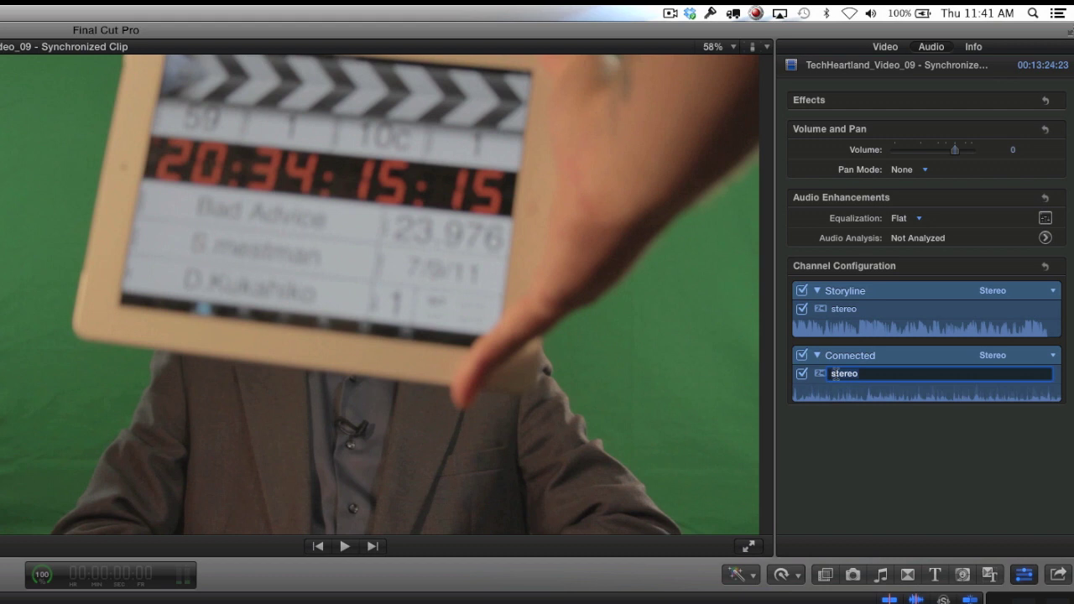
text(boom and lav)
key(Return)
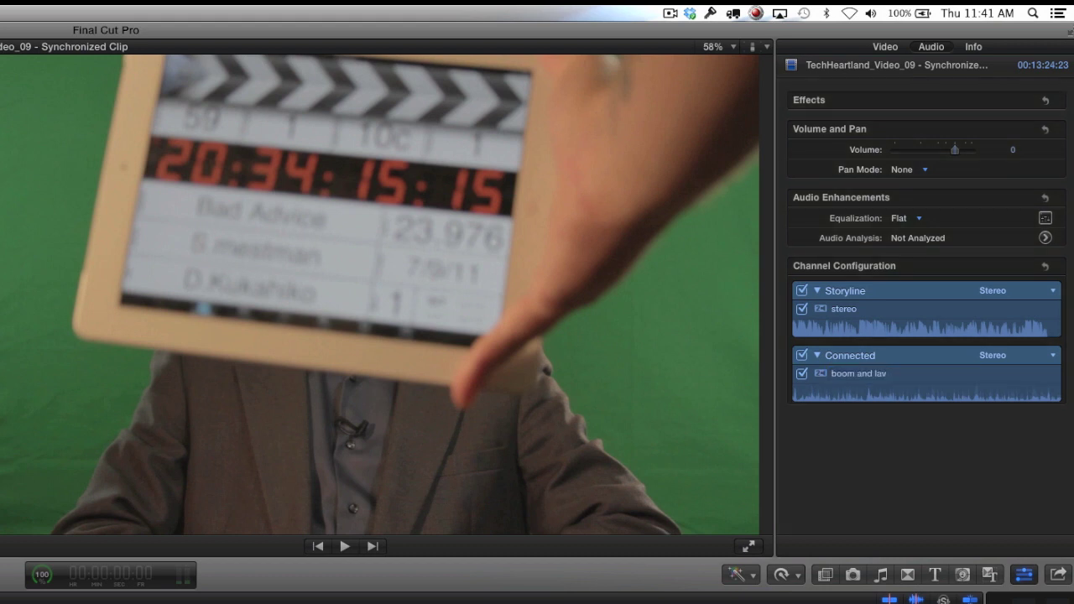
key(super+z)
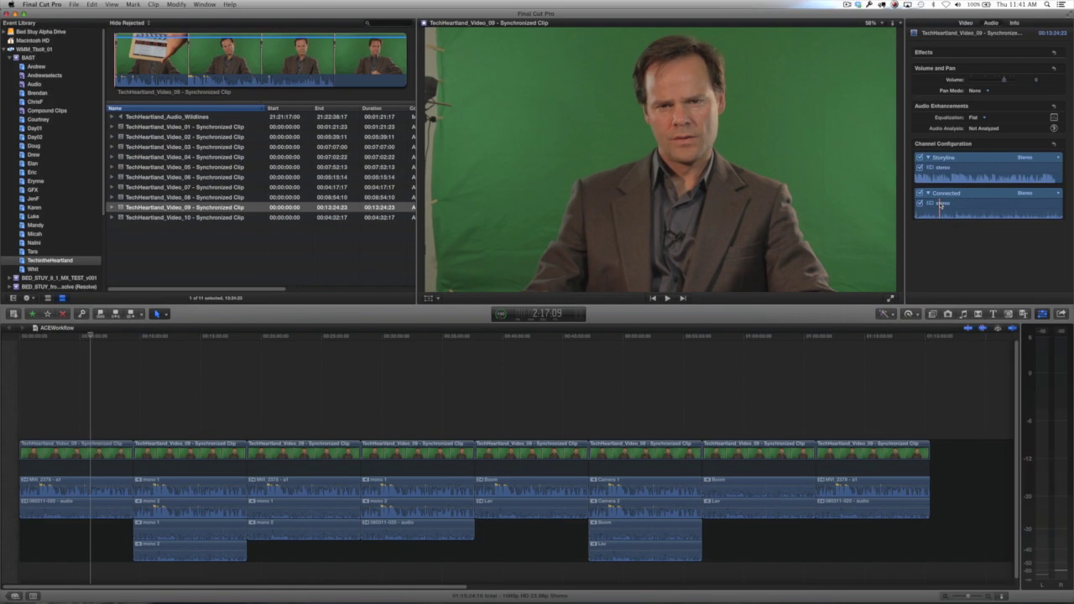
- Enlarge the start of the timeline and select its first clip to examine the Storyline and Connected channel configuration
click(69, 337)
key(super+equal)
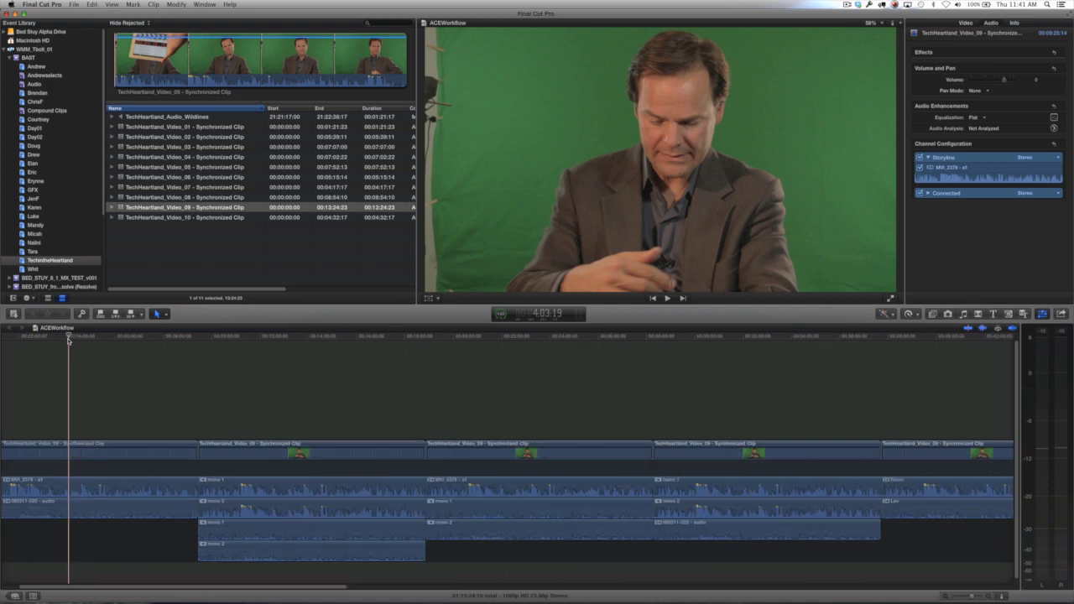
scroll(84, 390, left, 3)
key(c)
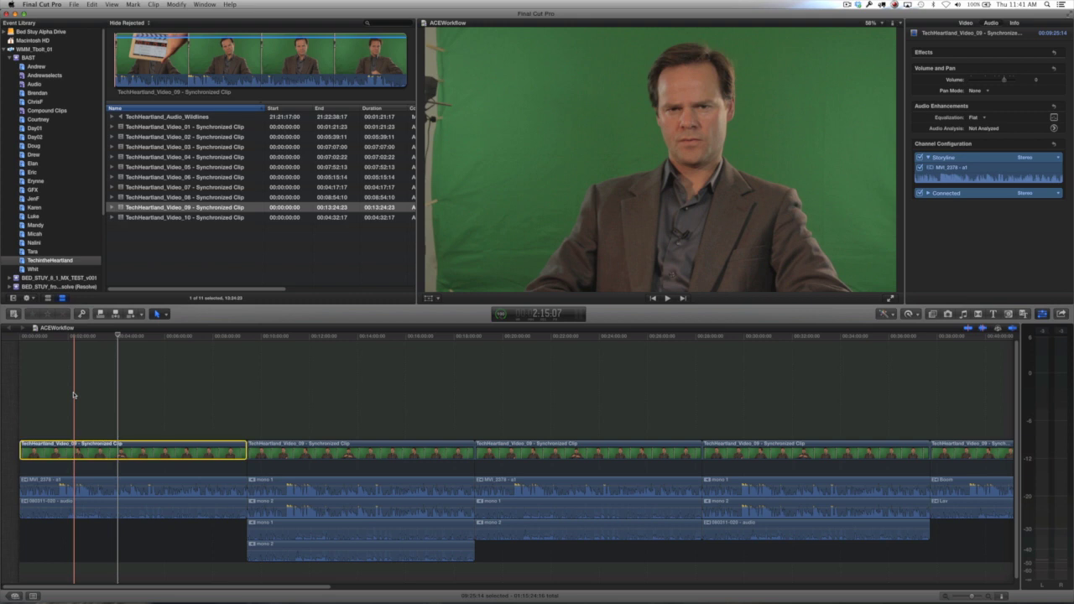
- Select the second, third and fourth timeline clips in turn to compare their Storyline and Connected channel configurations
key(Down)
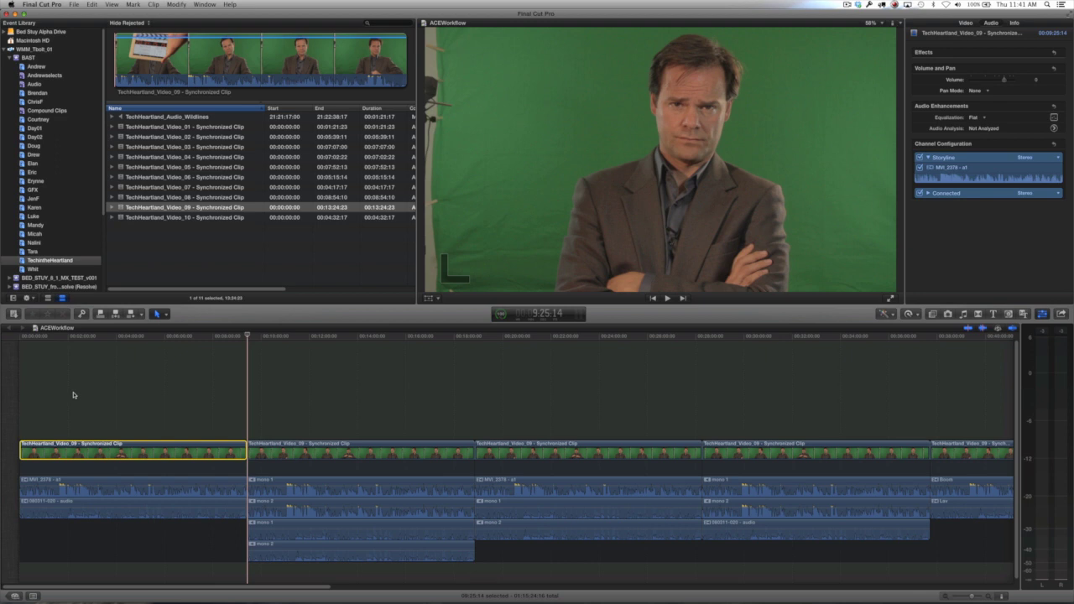
key(super+Right)
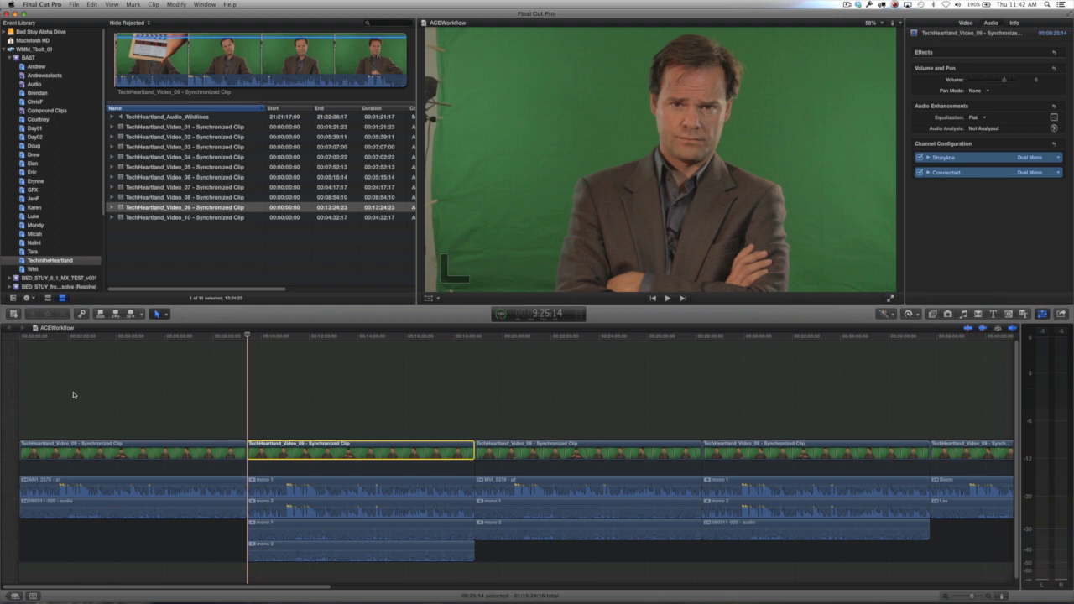
key(Down)
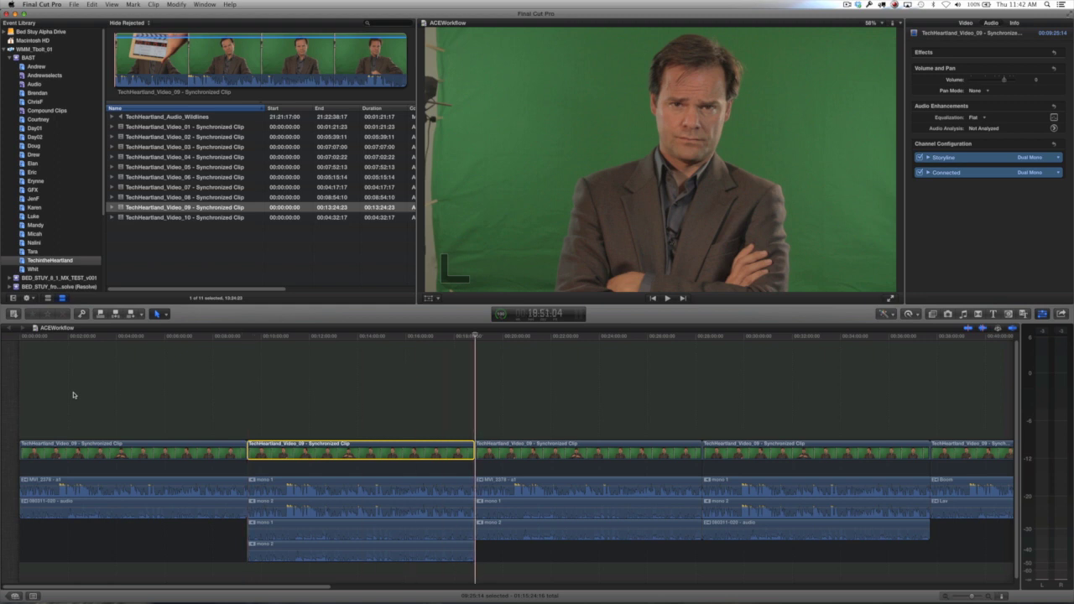
key(super+Right)
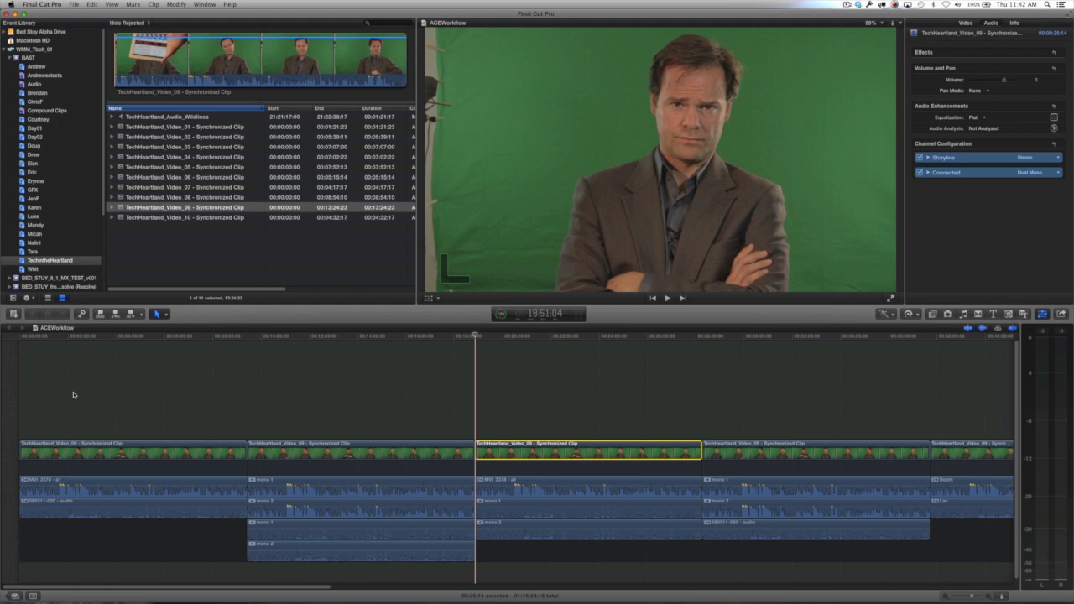
key(Down)
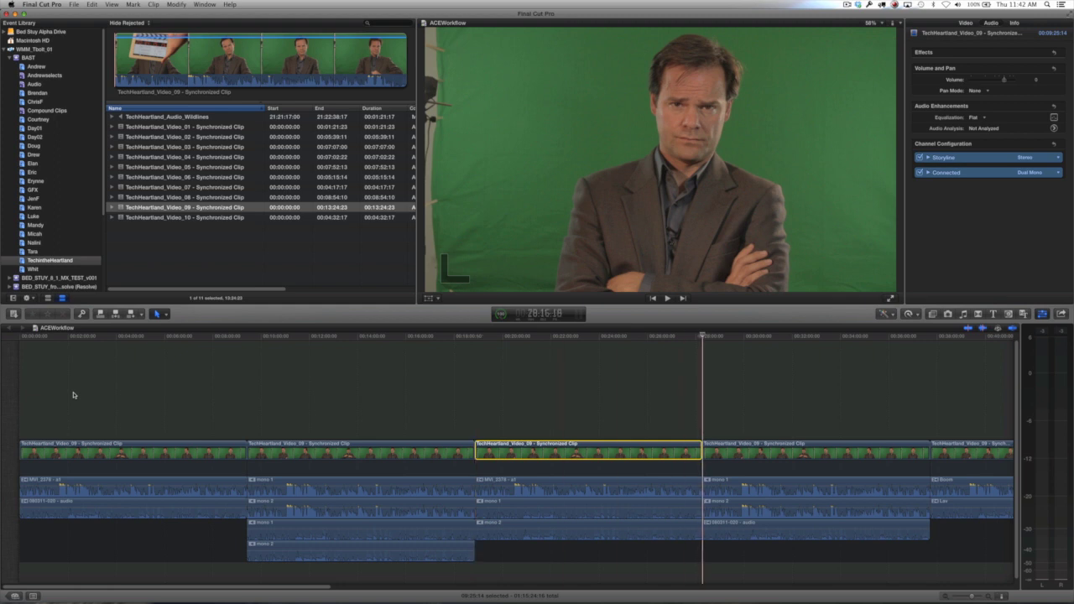
key(super+Right)
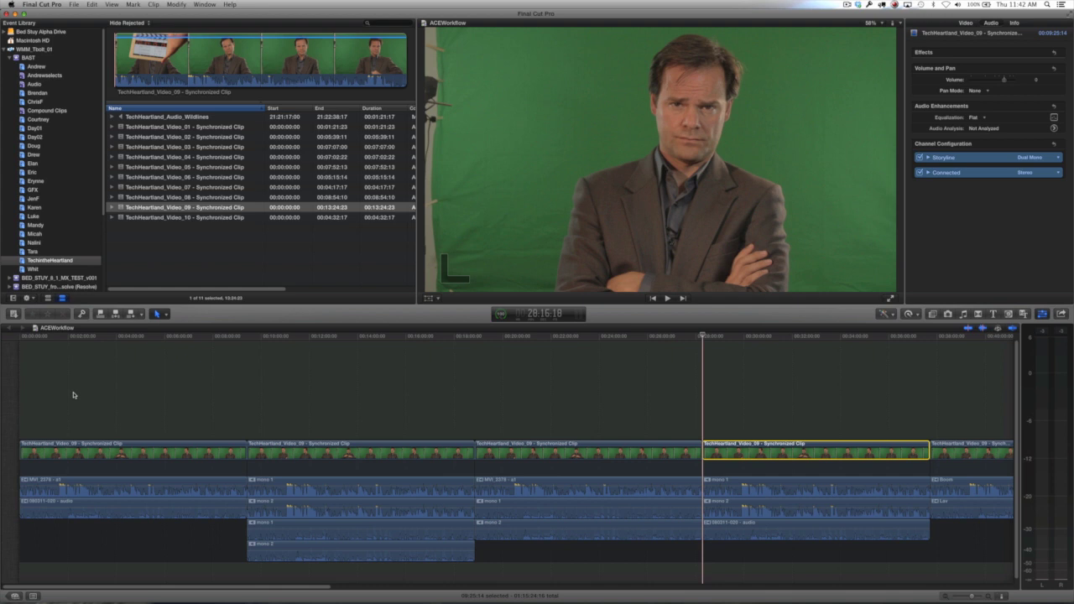
- Select the fifth, sixth and seventh timeline clips in turn to examine their renamed and disabled audio components
key(Down)
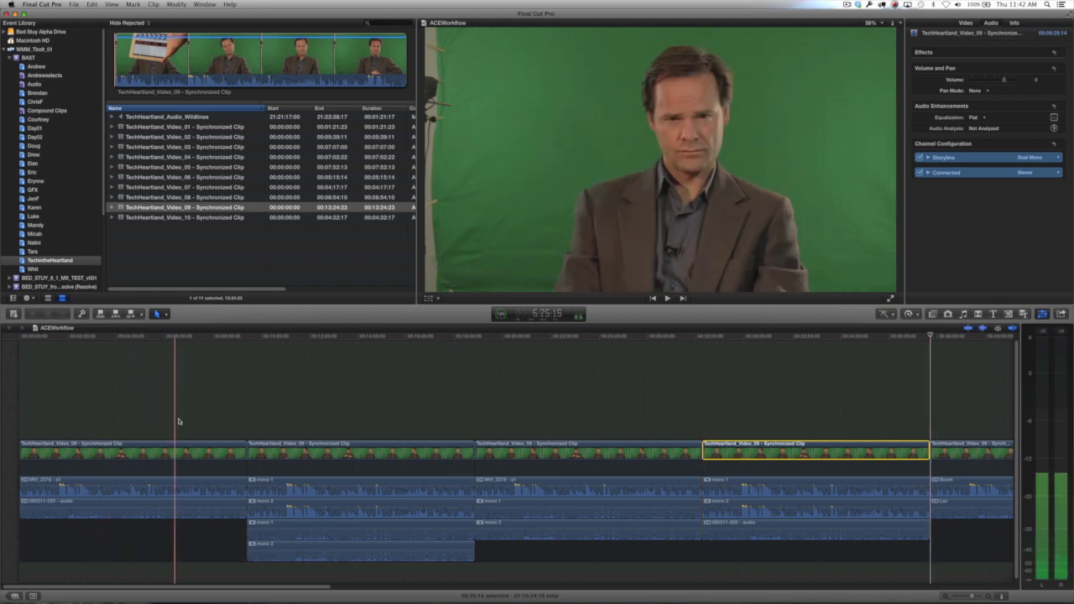
scroll(178, 420, right, 2)
scroll(180, 420, right, 10)
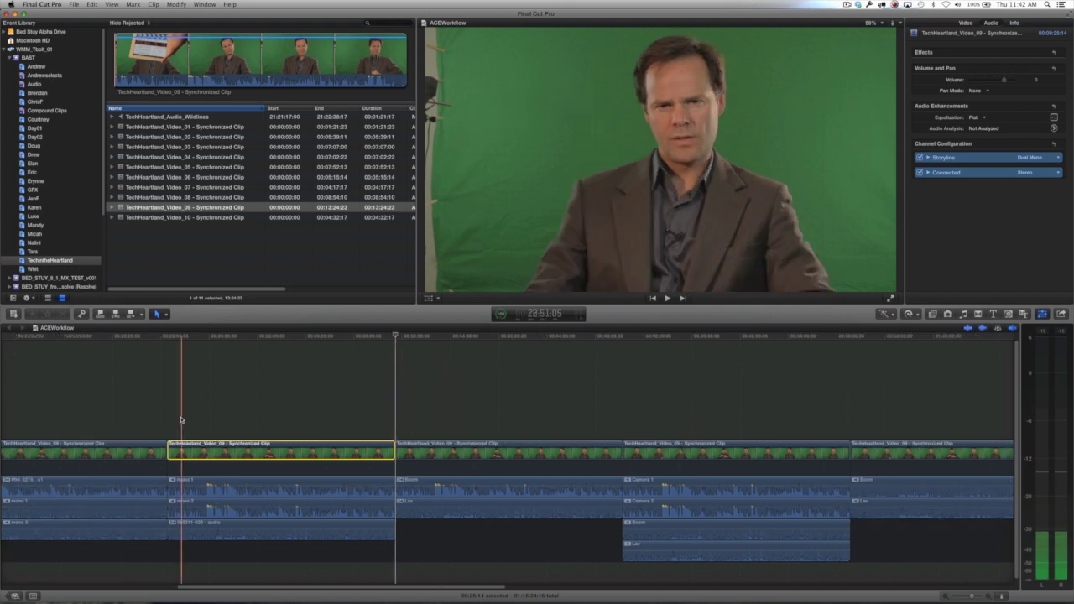
scroll(181, 420, right, 2)
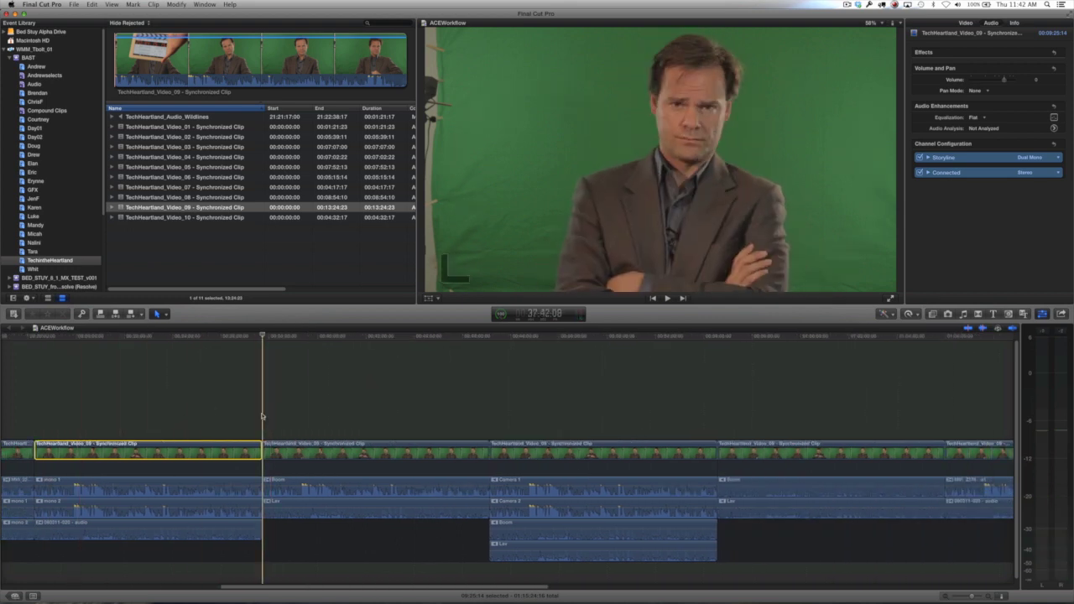
key(c)
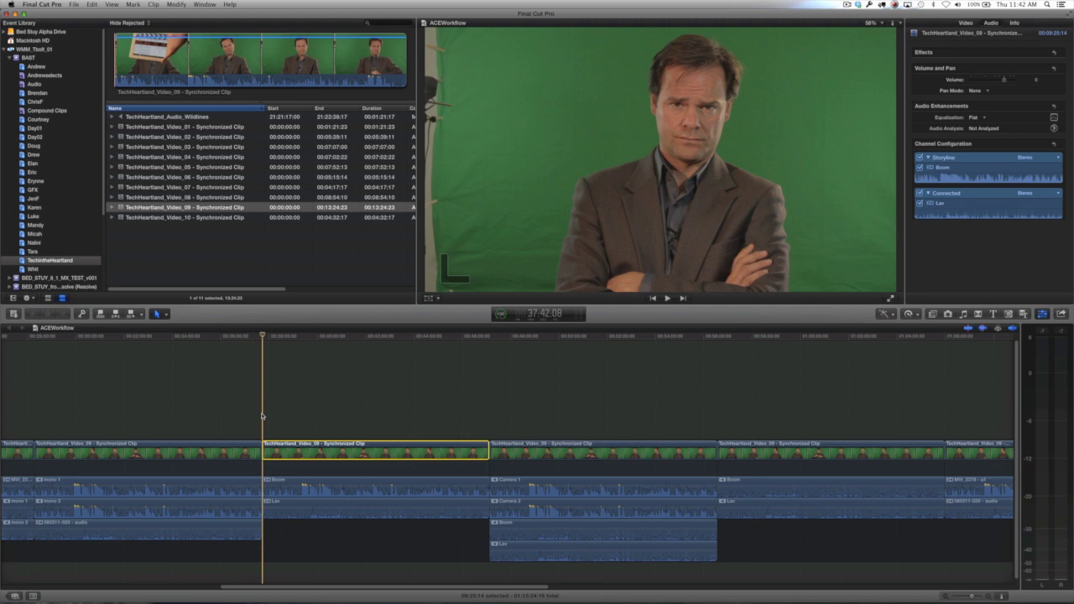
key(Down)
key(c)
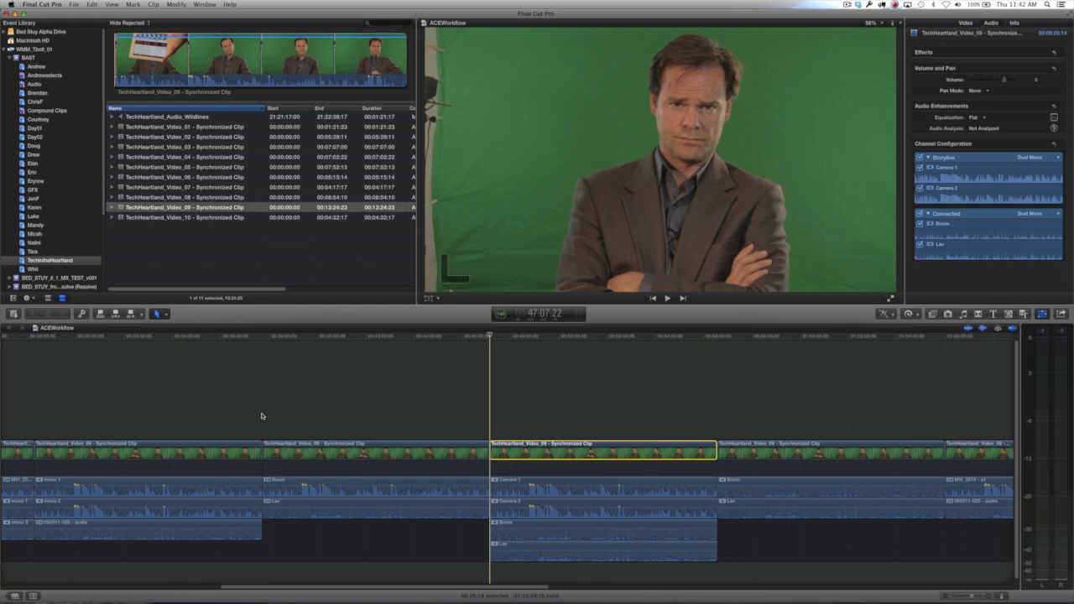
key(Down)
key(c)
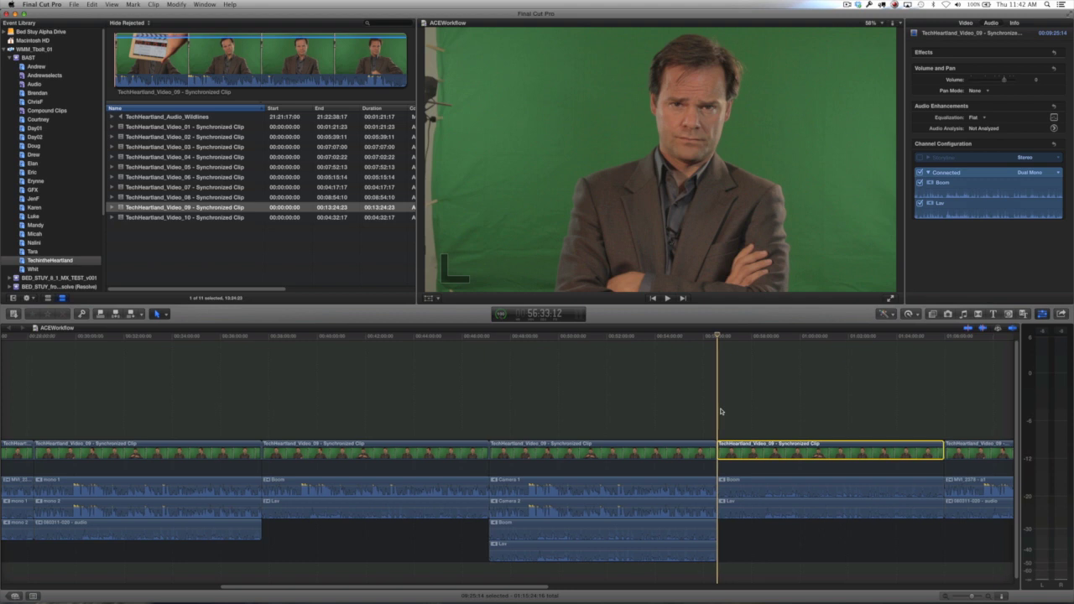
- Select the last clip in the timeline and expand its Storyline audio channels
scroll(719, 409, right, 8)
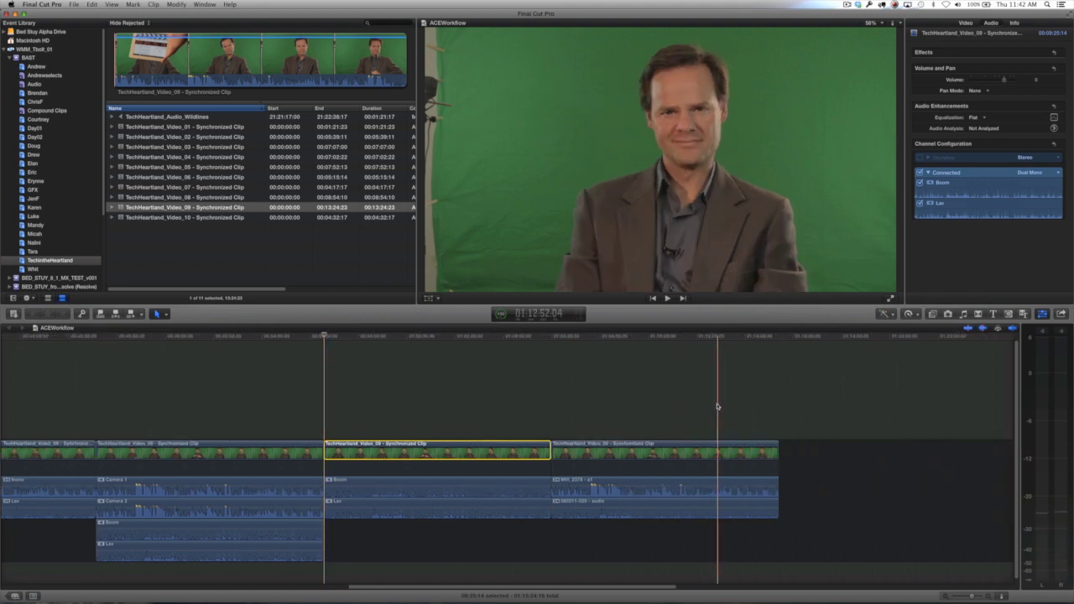
key(Down)
key(Down)
key(Up)
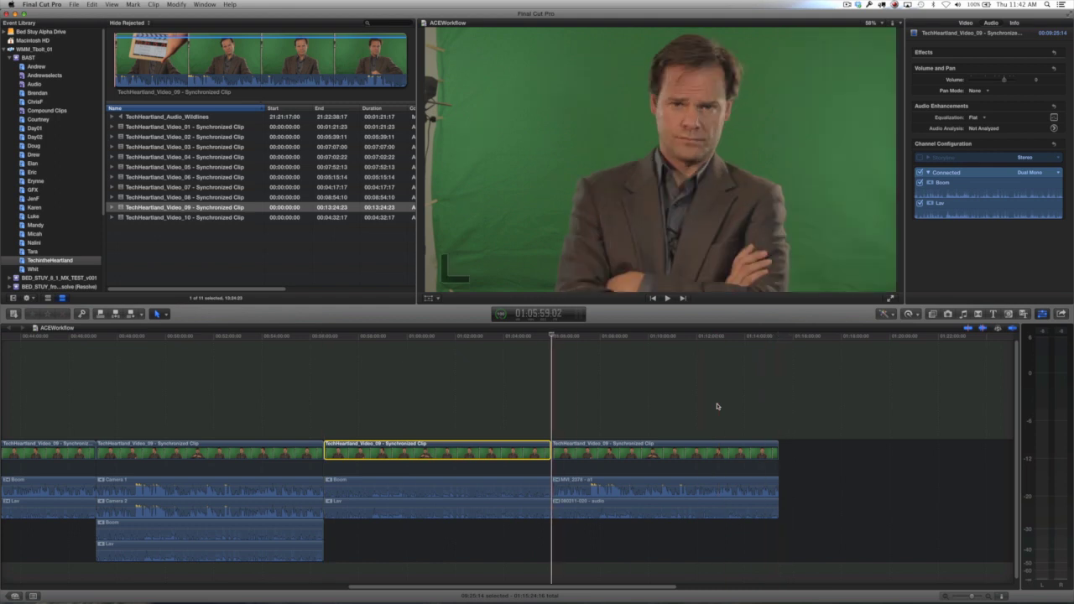
key(c)
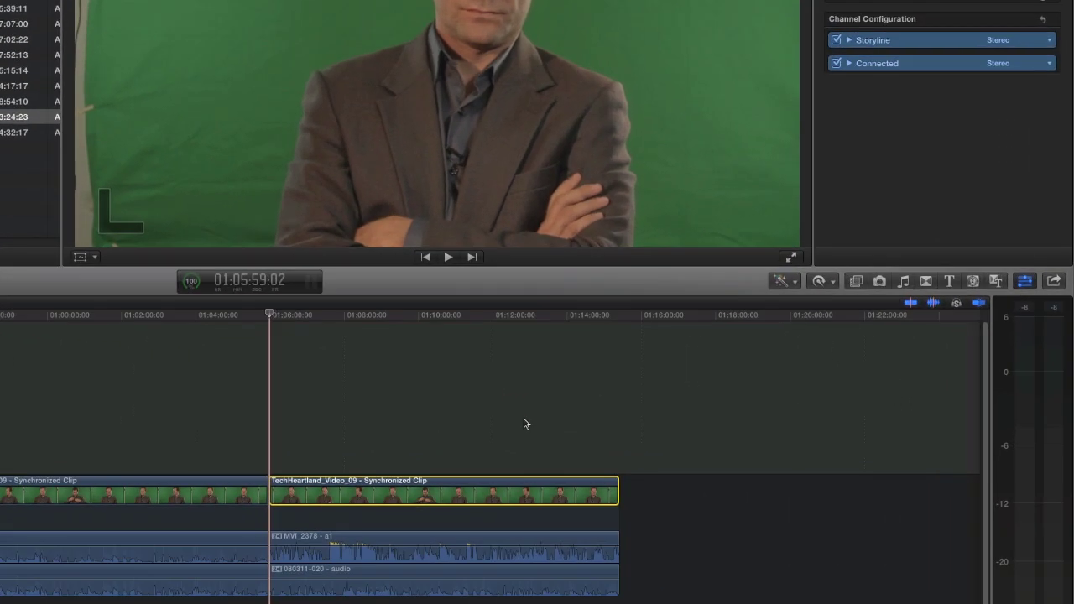
click(849, 40)
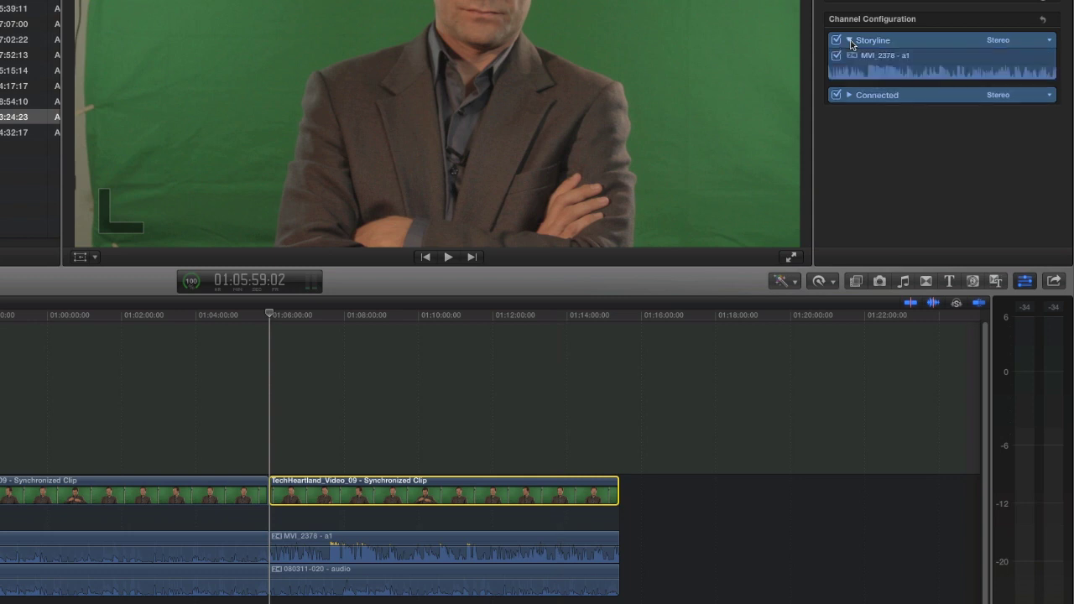
- Disable the last timeline clip's Storyline audio and set its Connected channels to Dual Mono
click(848, 95)
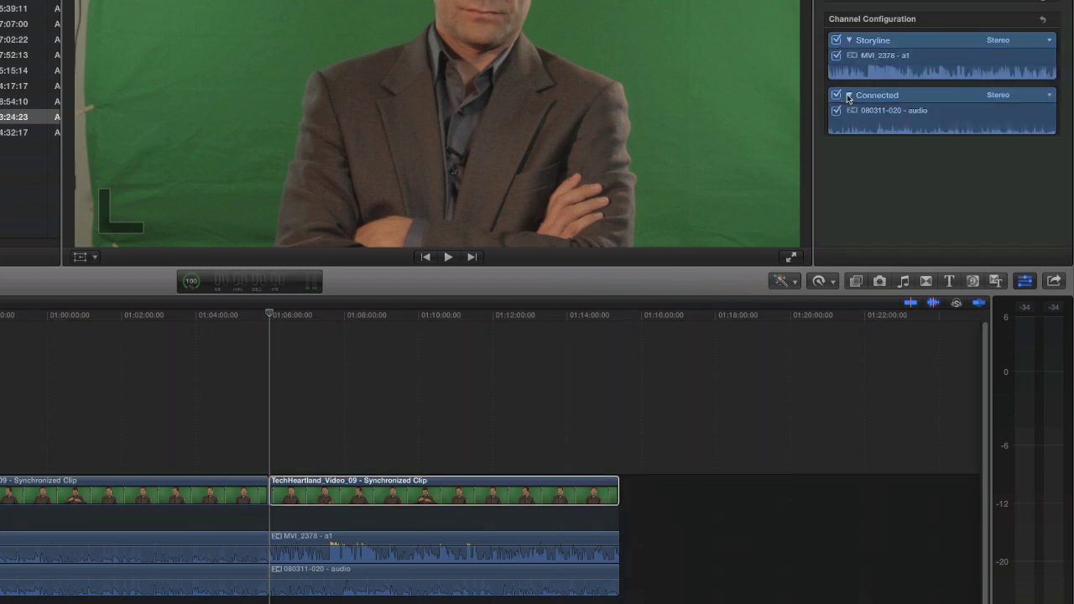
click(837, 42)
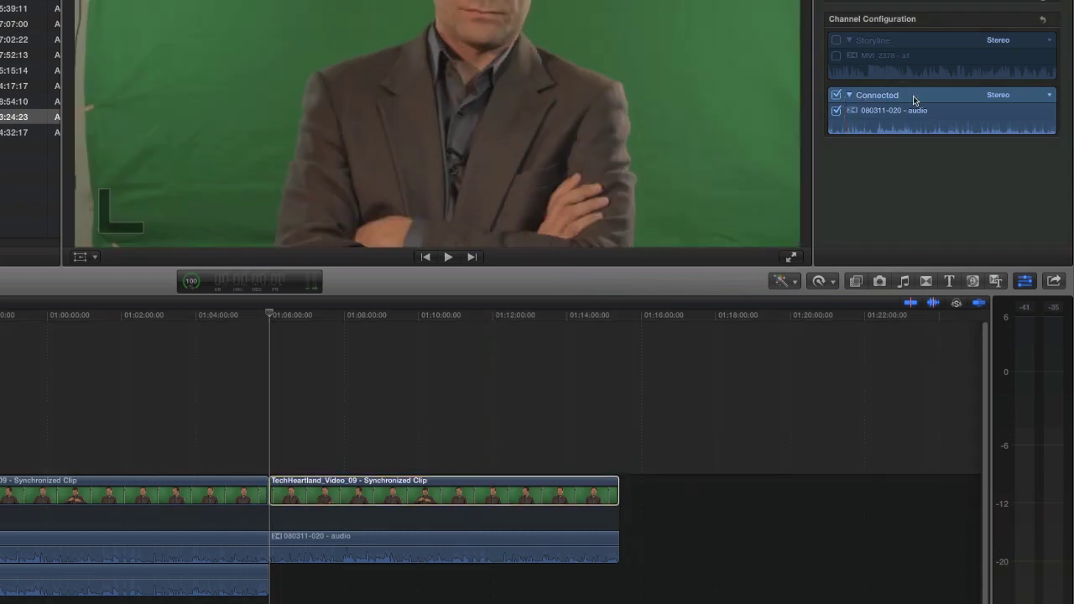
click(1002, 96)
click(1007, 108)
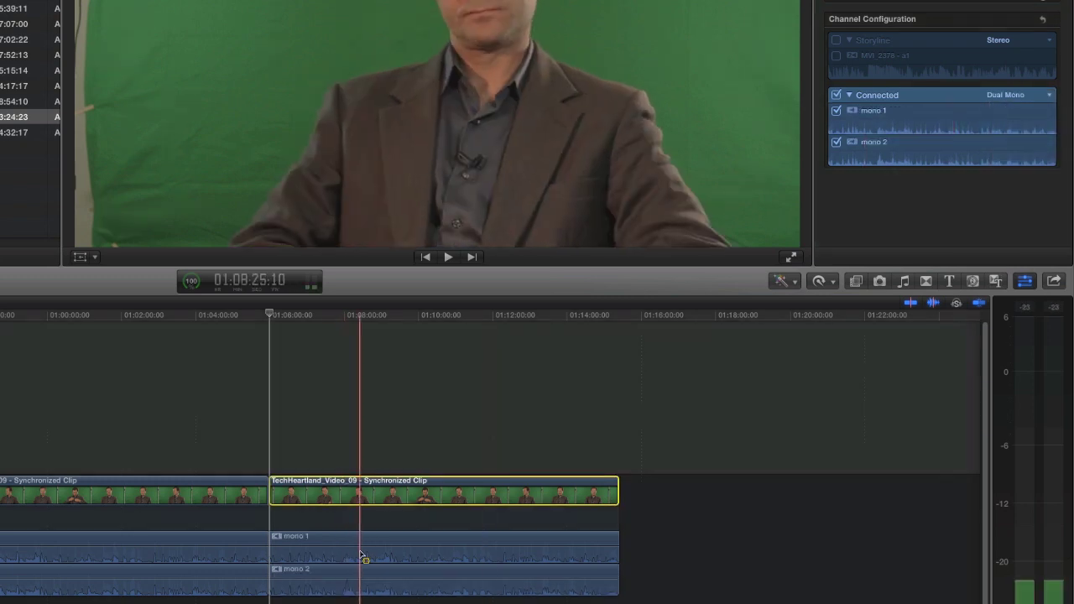
- Rename the last clip's Connected components mono 1 and mono 2 as Boom and Lav
click(877, 111)
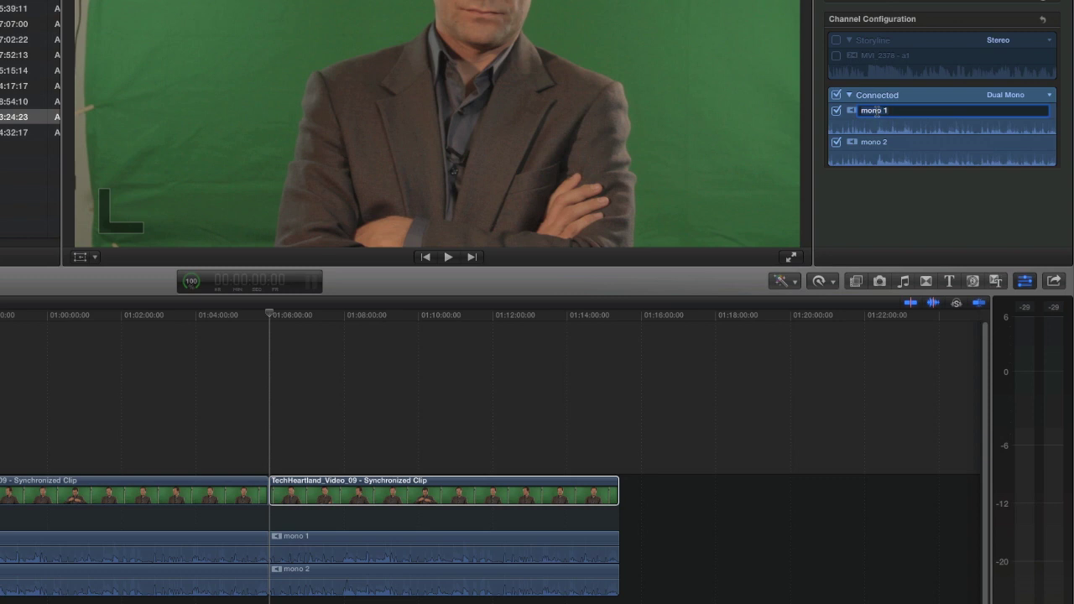
text(Boom)
key(Return)
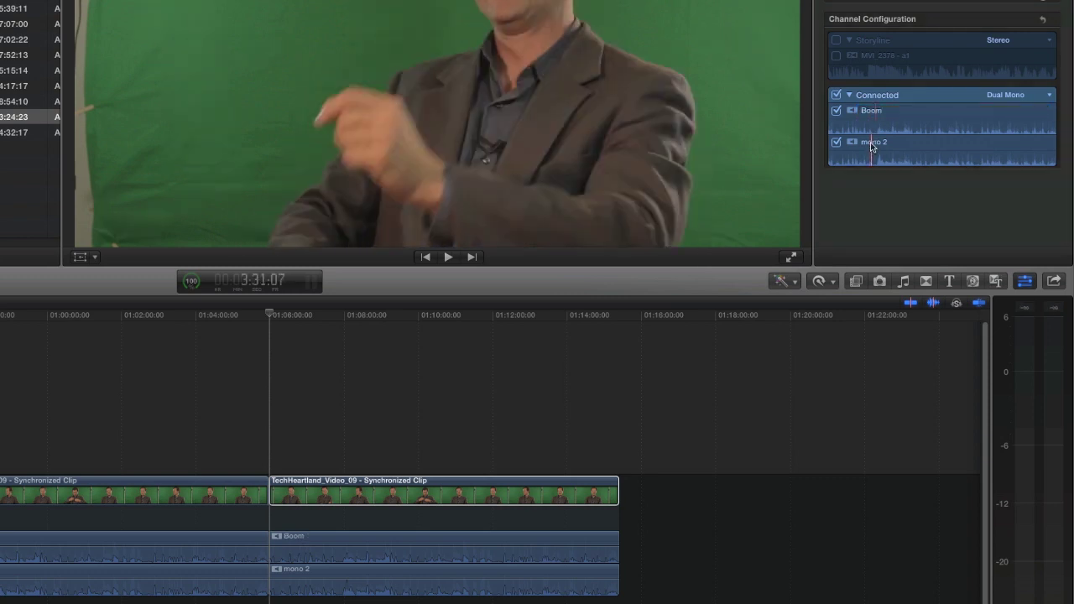
click(873, 143)
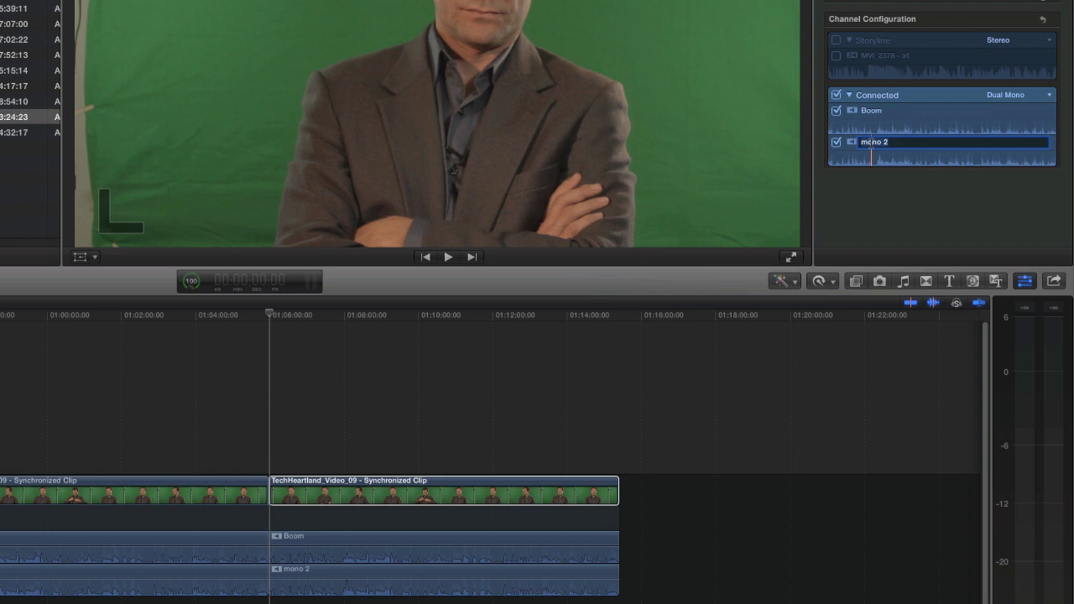
text(Lav)
key(Return)
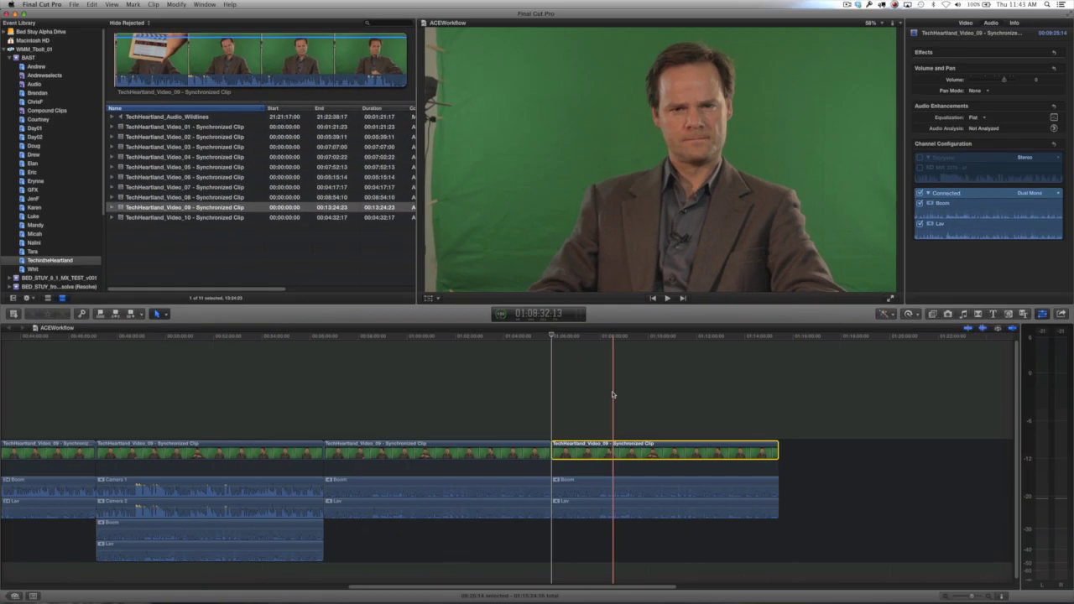
- Select all eight timeline clips and switch their Storyline channels to Dual Mono and back to Stereo
key(shift+z)
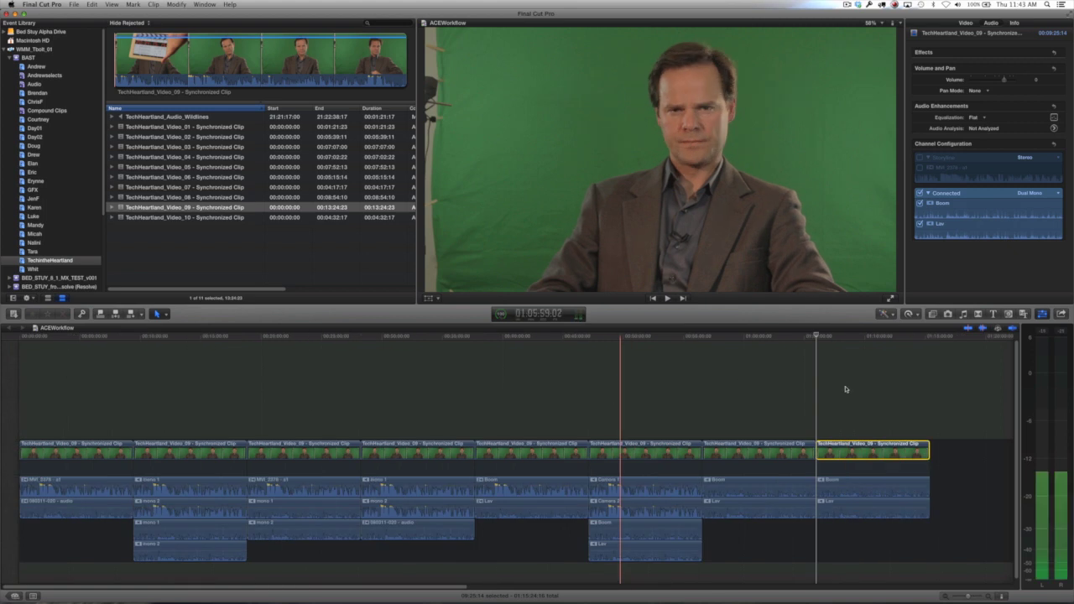
click(818, 394)
drag(847, 393, 97, 444)
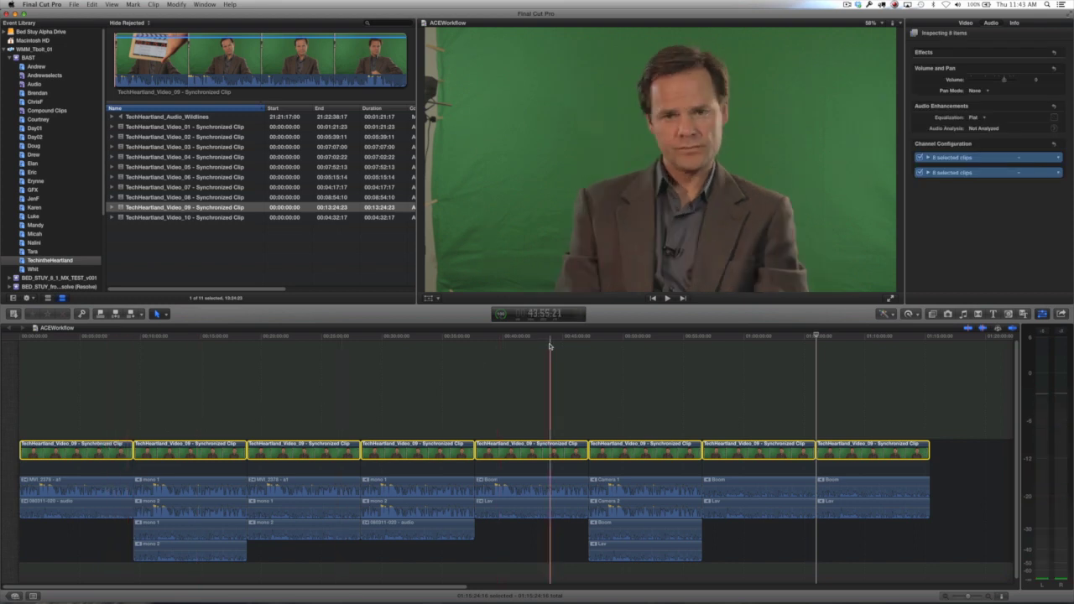
click(1027, 159)
click(1028, 167)
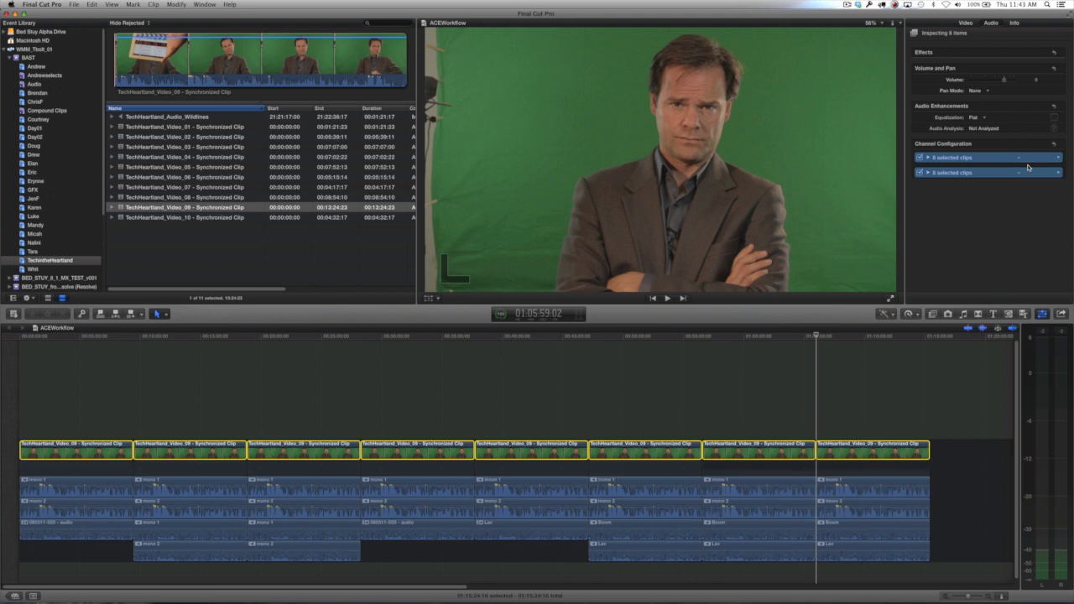
click(1029, 159)
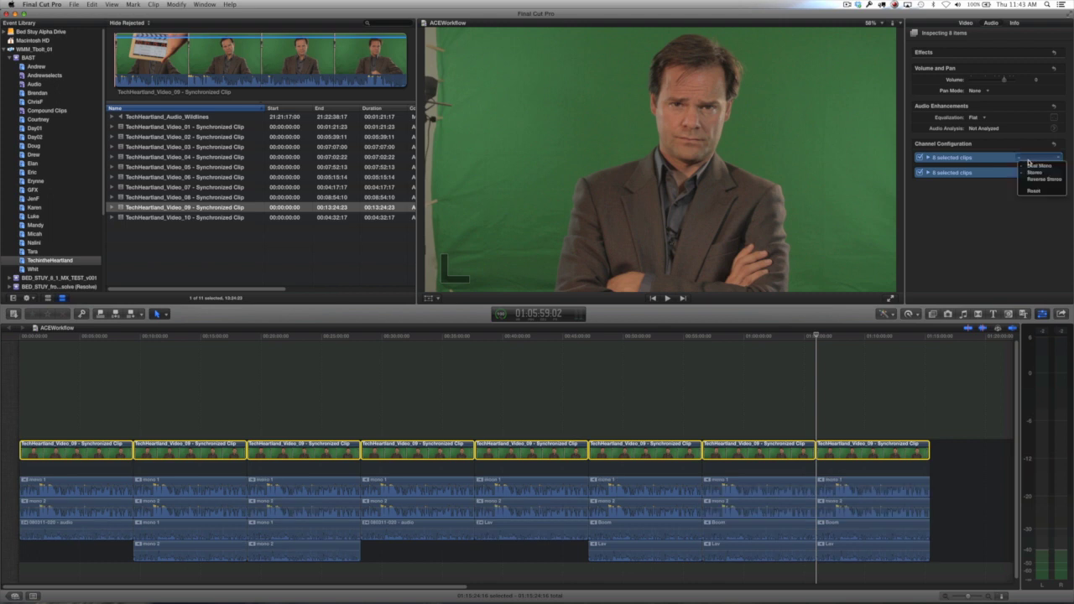
click(1030, 172)
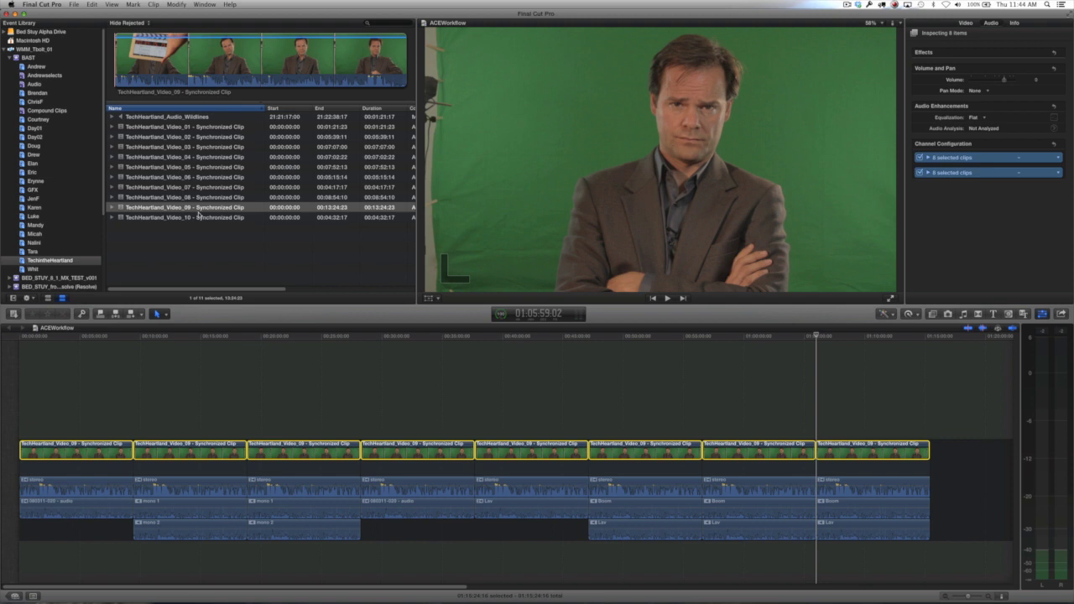
- Disable the Storyline audio of TechHeartland_Video_09 in the event and set its Connected channels to Dual Mono
click(199, 209)
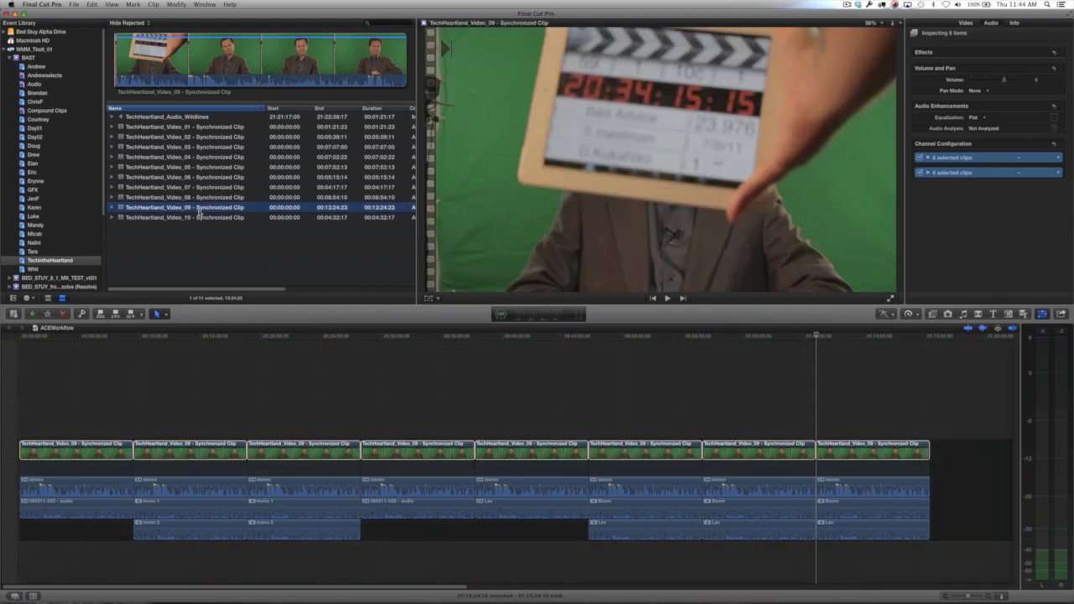
click(753, 234)
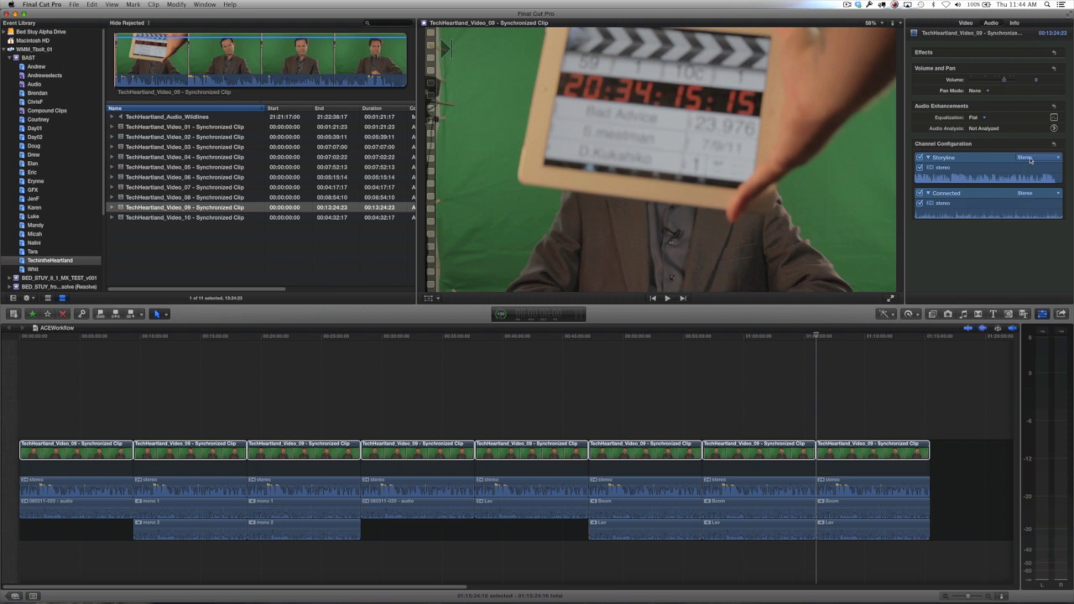
click(920, 158)
click(1027, 194)
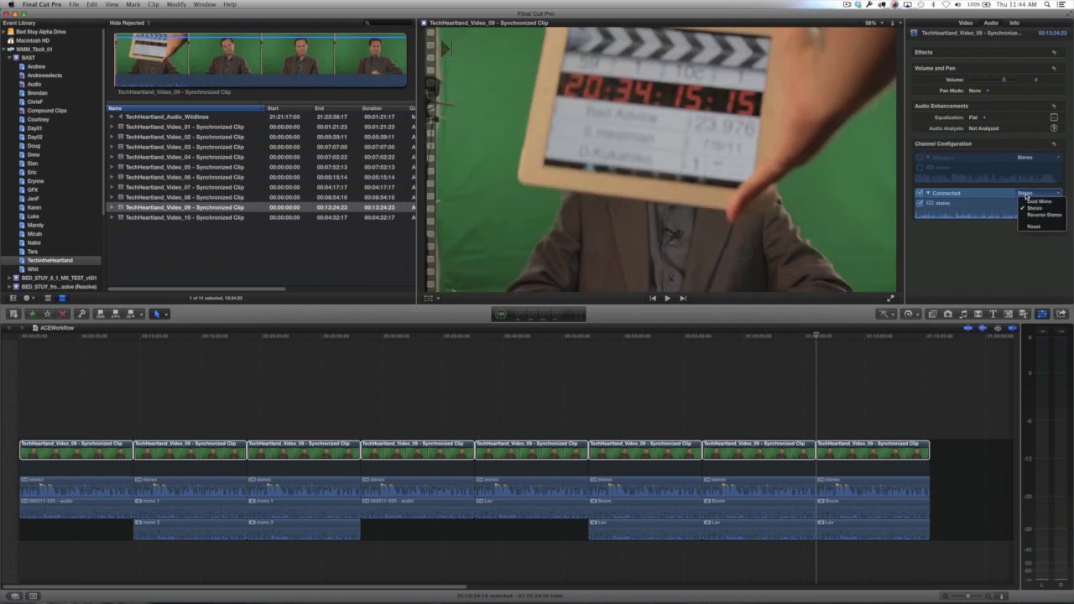
click(1032, 201)
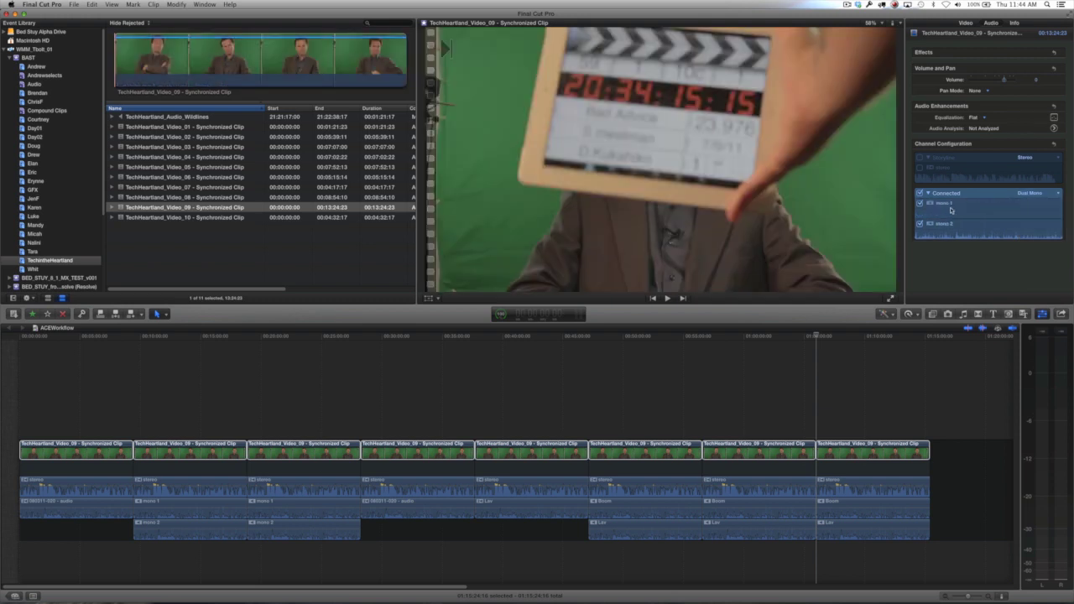
- Name the event clip's two Connected mono components Boom and Lav
click(945, 205)
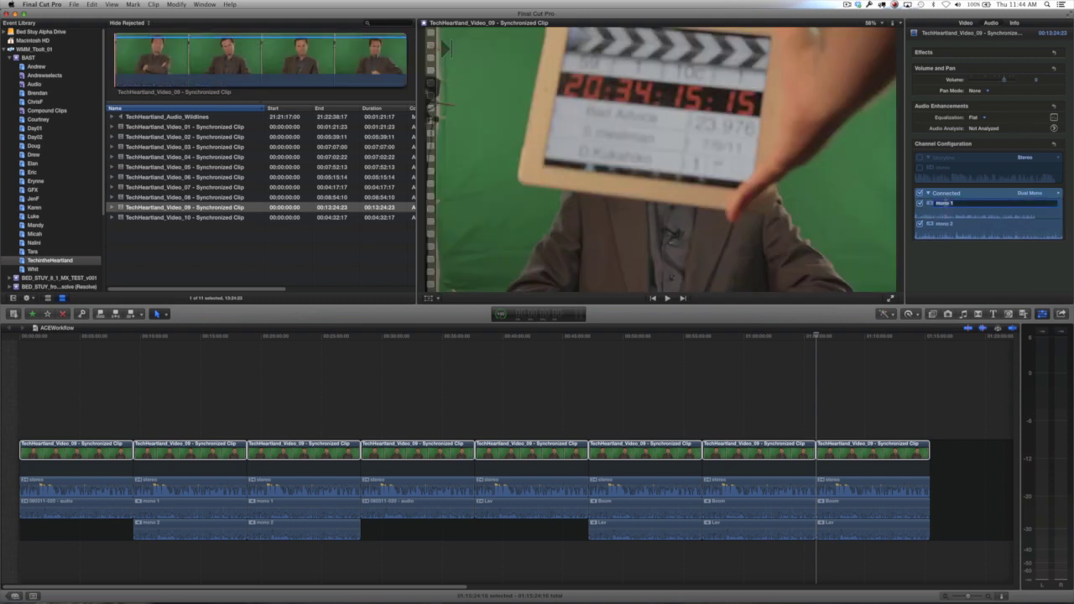
text(Boom)
key(Tab)
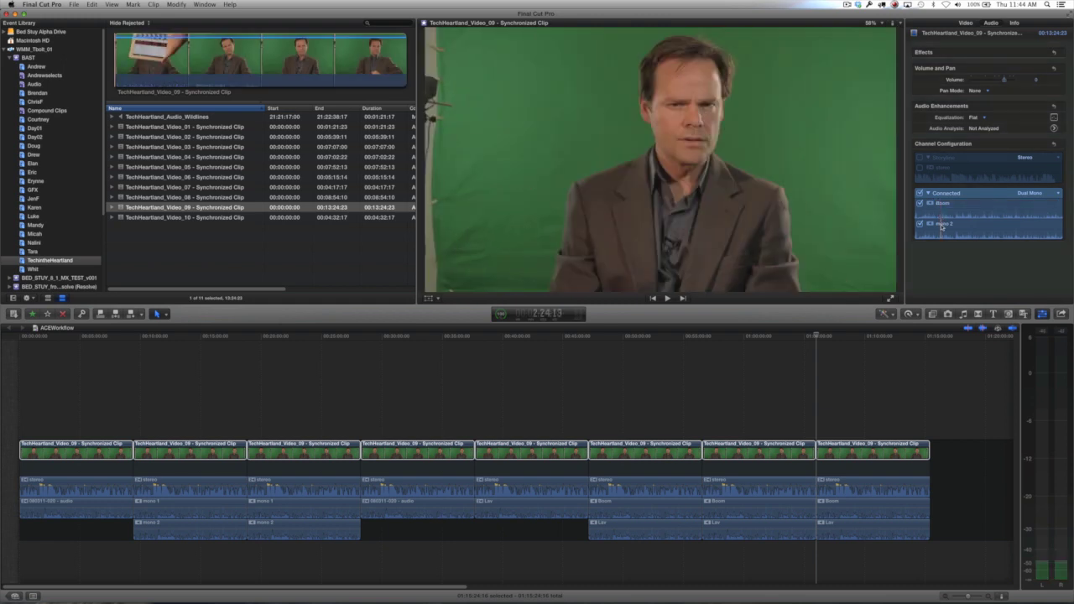
text(Lav)
key(Return)
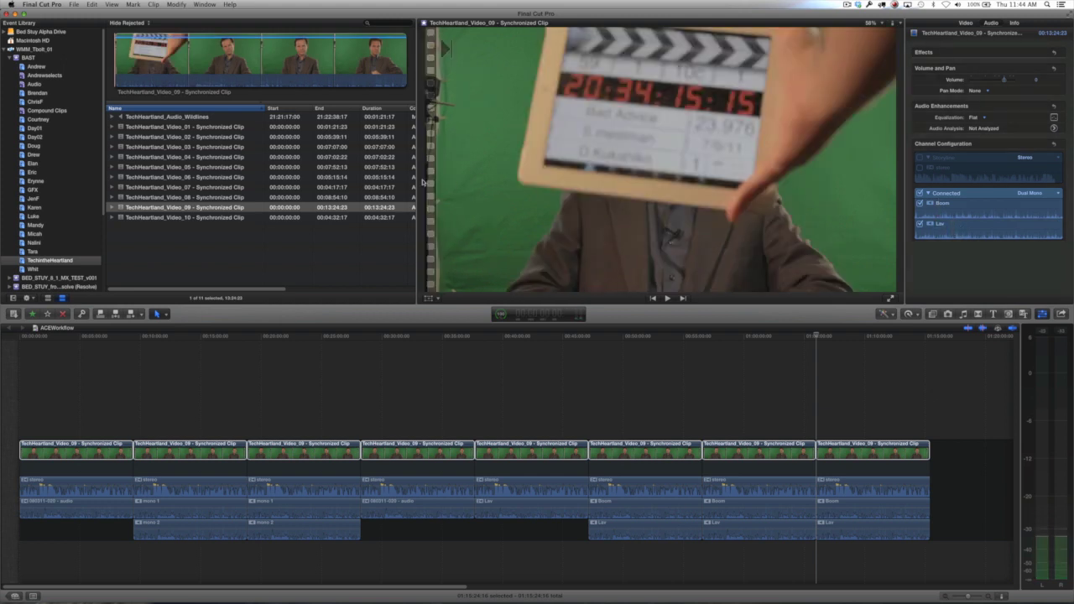
- Append the TechHeartland_Video_09 event clip to the timeline four times and expand the audio components of the appended clips
click(196, 208)
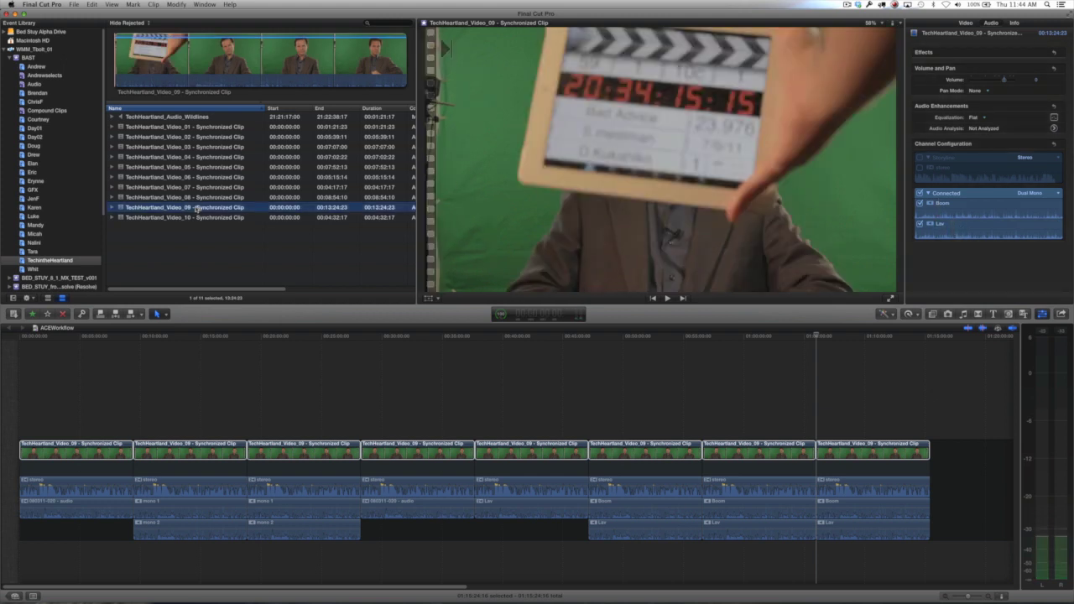
key(e)
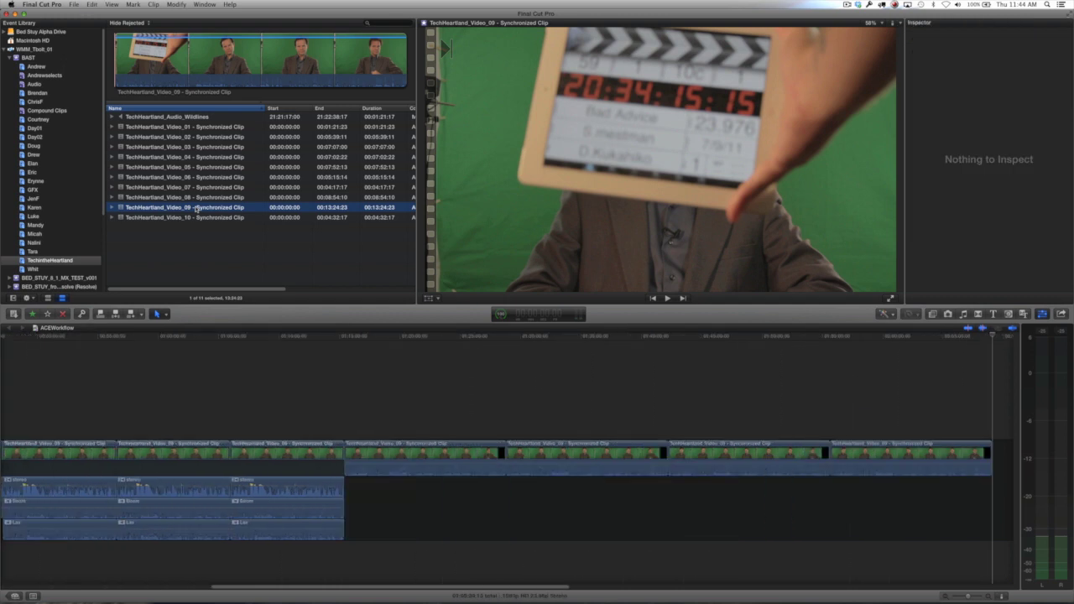
click(443, 384)
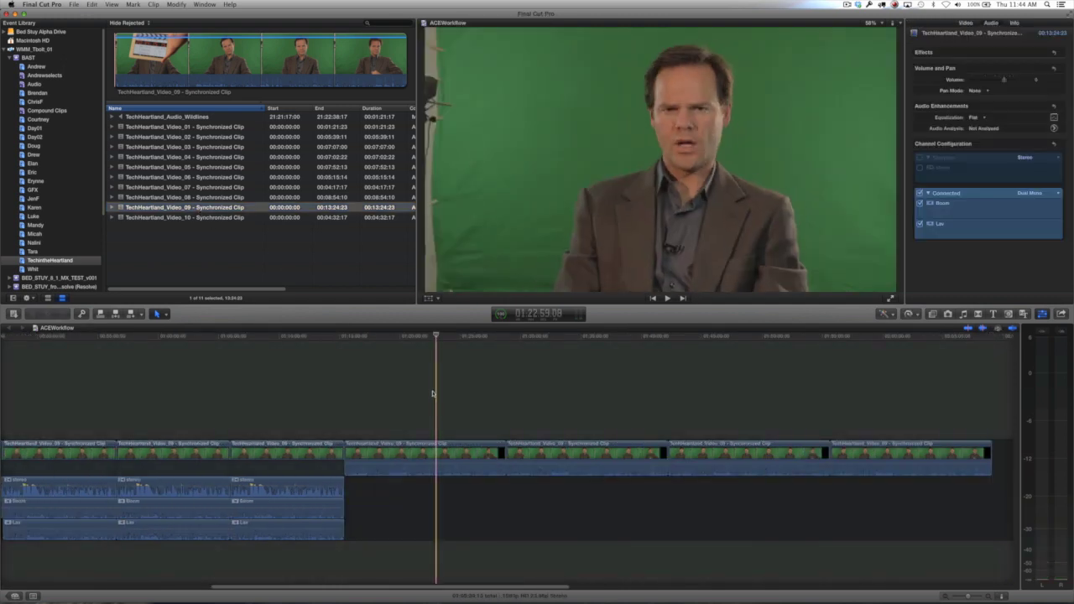
drag(420, 398, 870, 453)
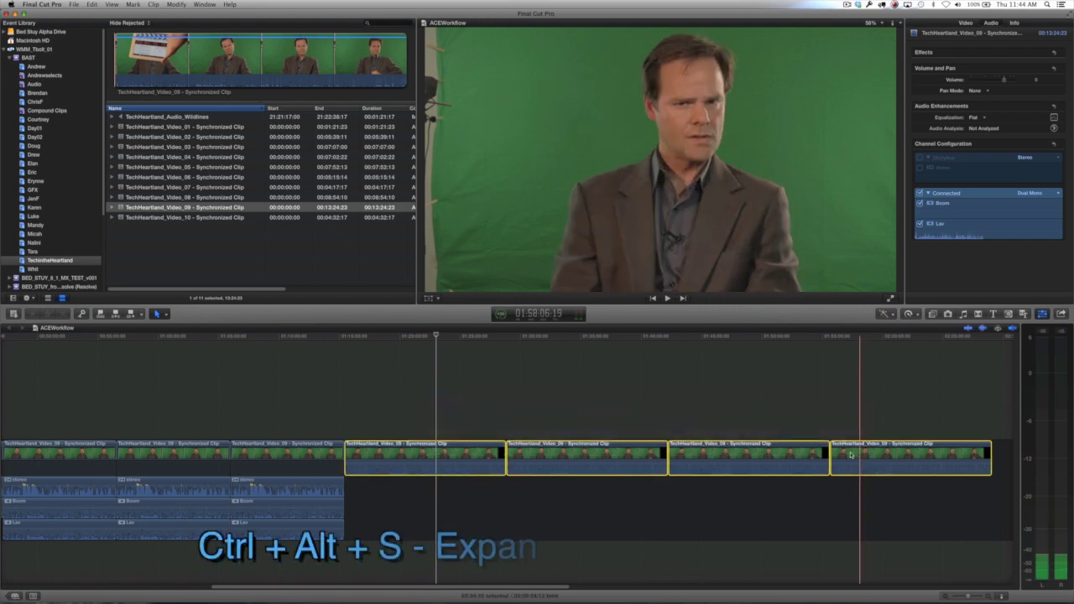
key(ctrl+alt+s)
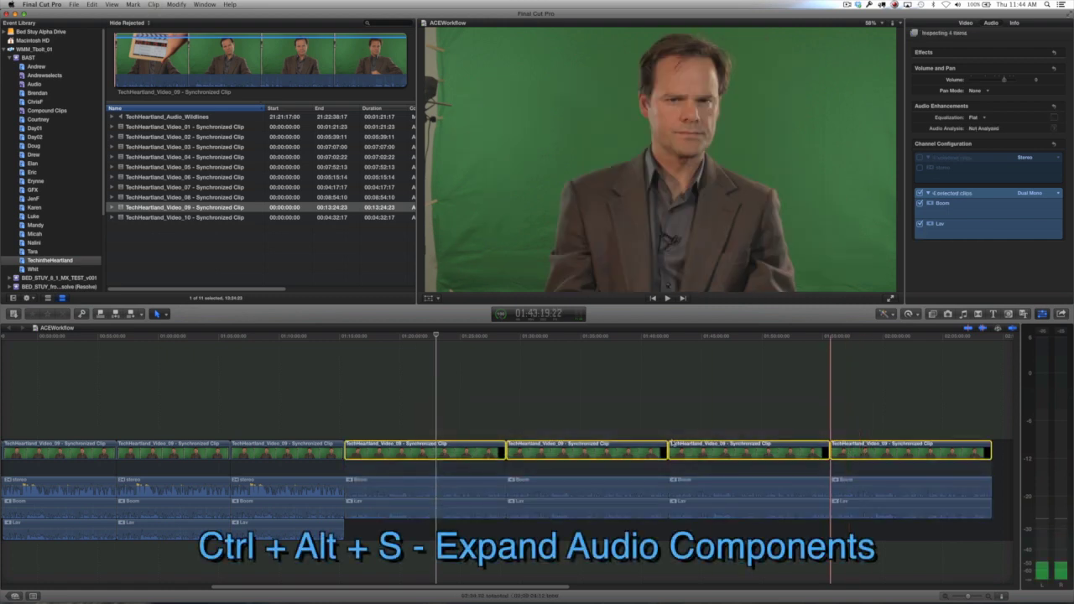
- Enable the Storyline audio of the four appended clips together and set it to Dual Mono
key(super+shift+a)
drag(423, 396, 915, 451)
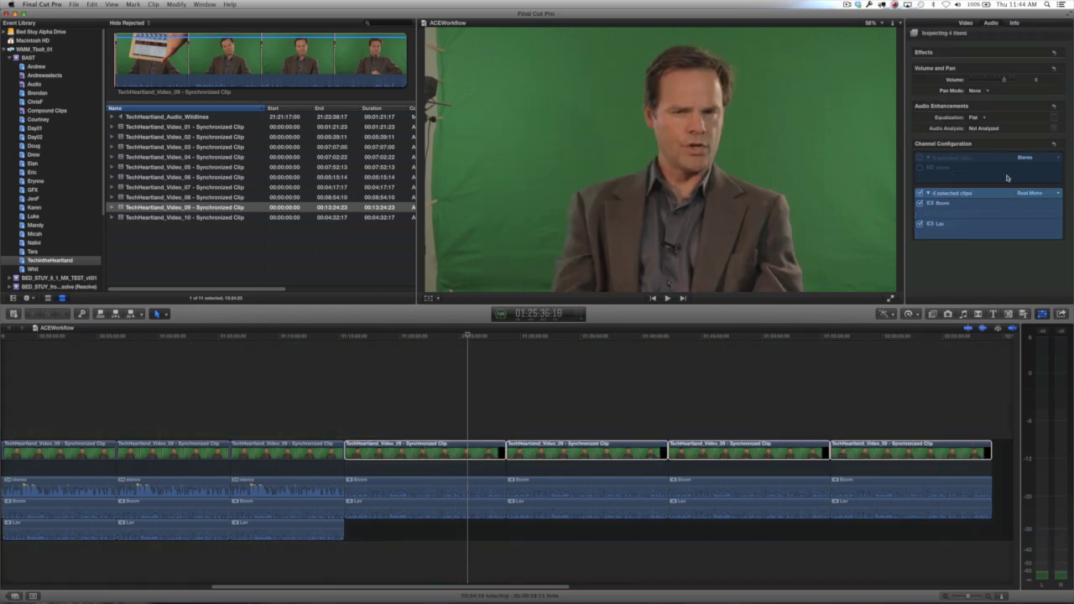
click(920, 158)
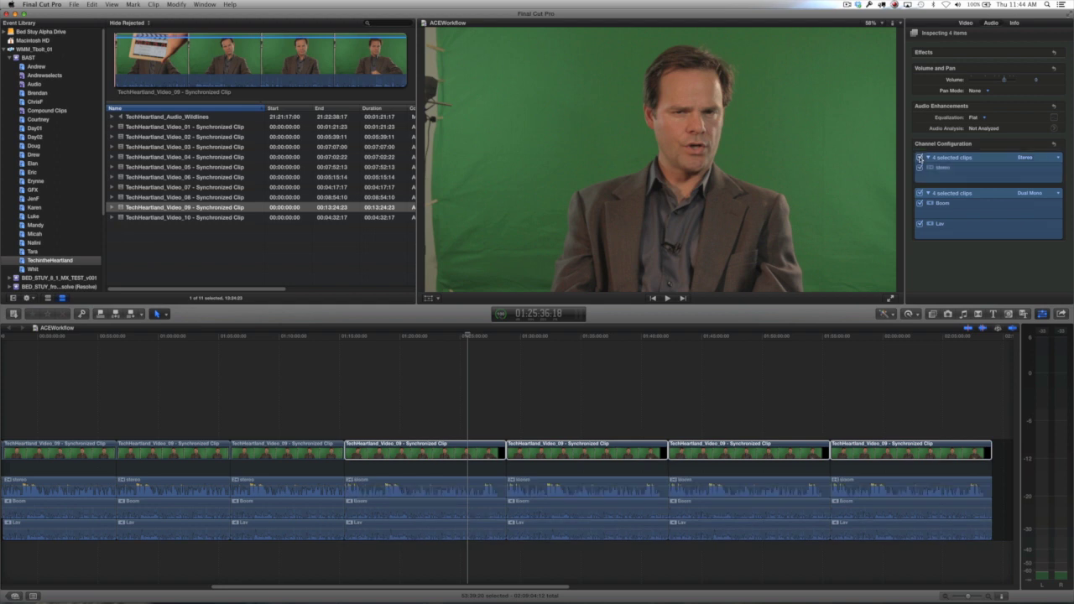
click(1030, 157)
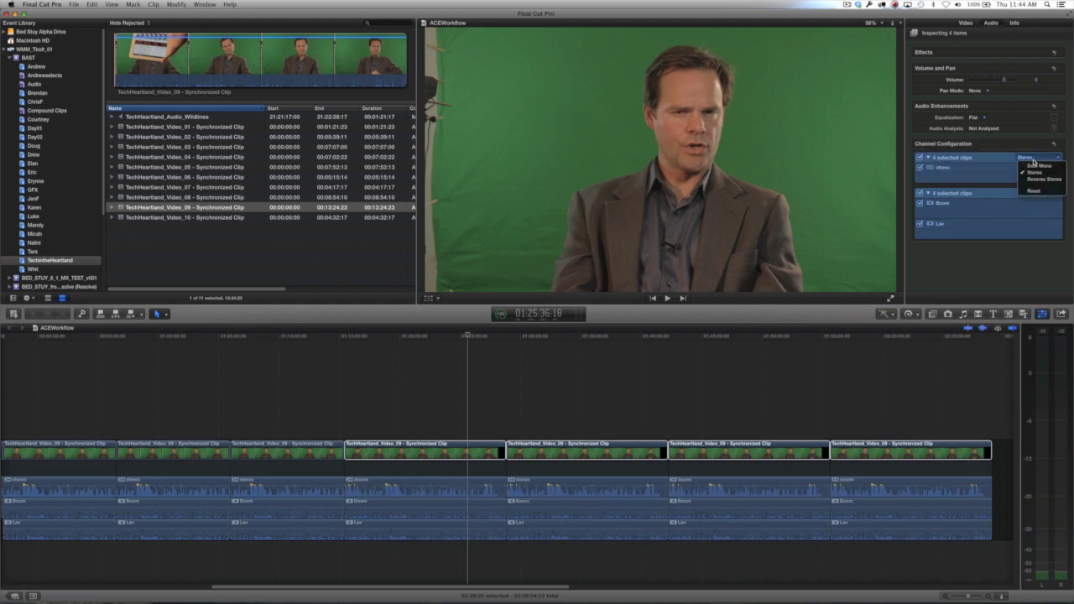
click(1033, 169)
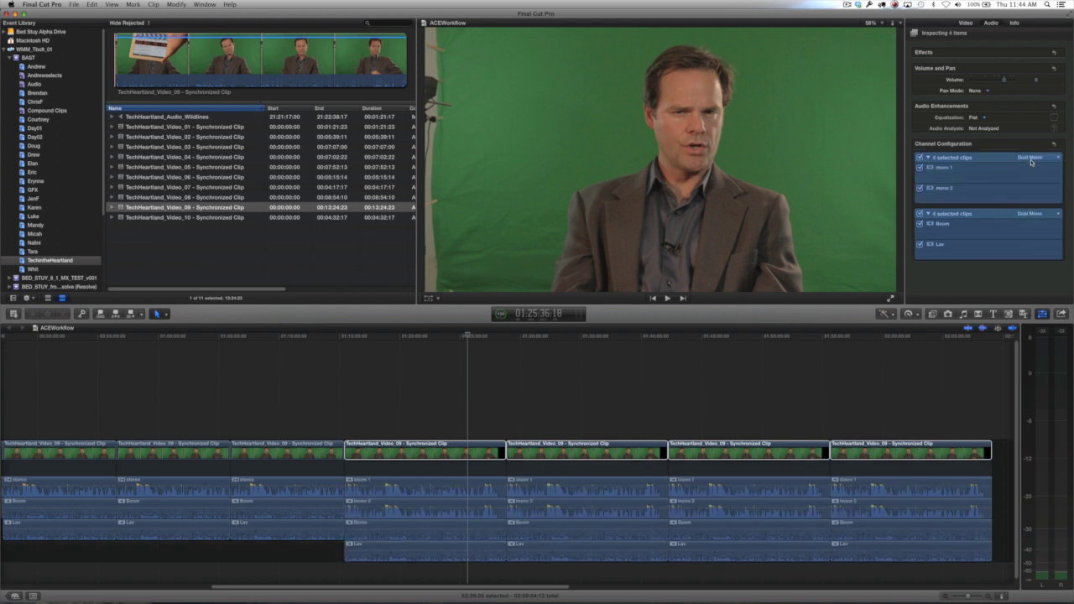
- Return the Storyline audio of the four appended clips to Stereo and disable it
click(1032, 159)
click(1033, 173)
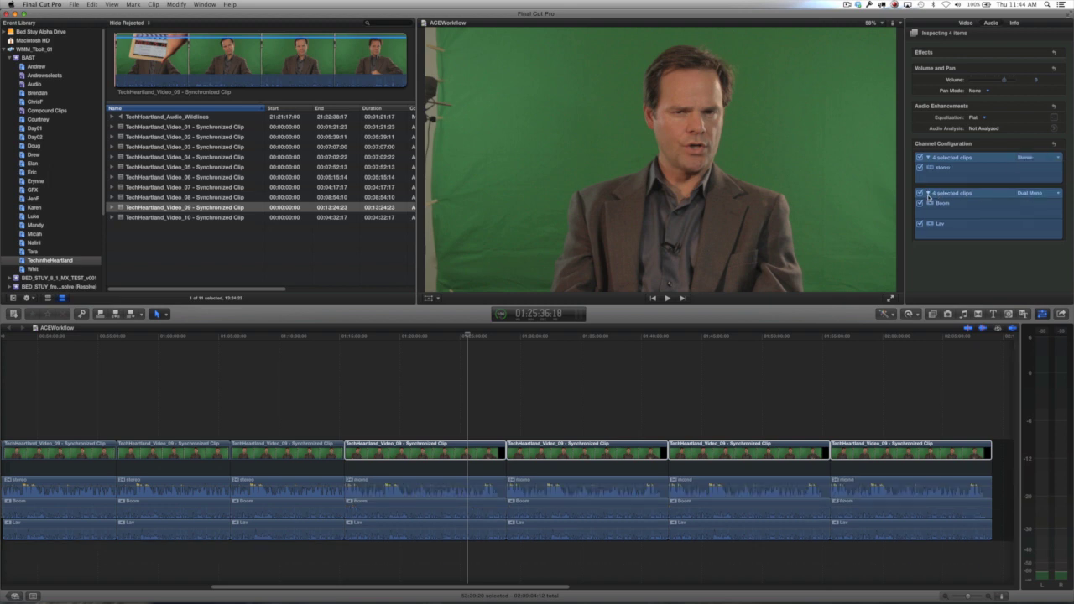
click(919, 158)
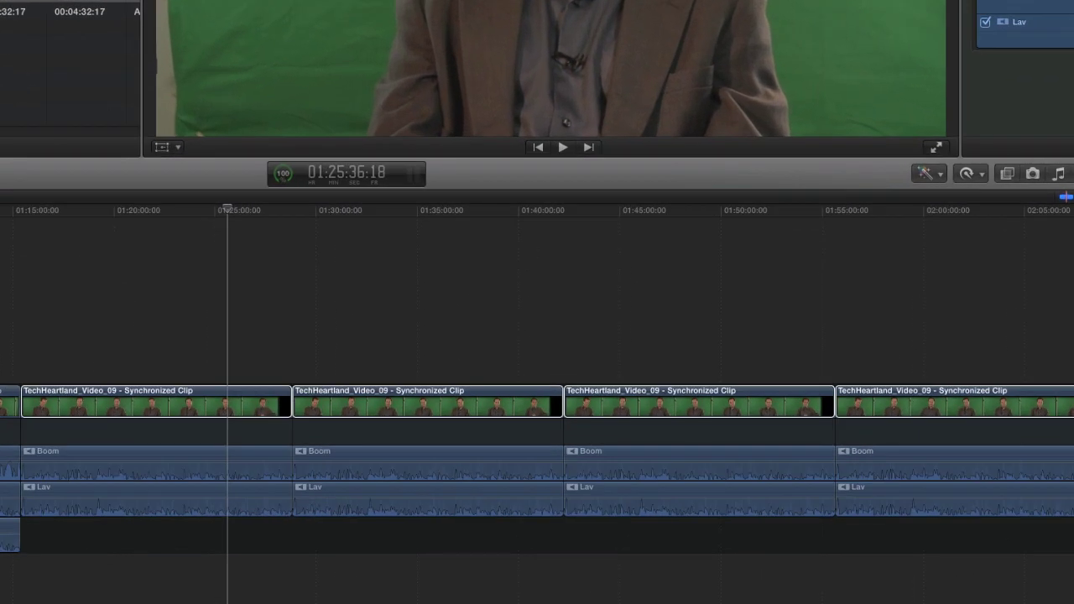
- Rename the Boom and Lav components of the four appended clips as test and Test 2
key(Return)
click(1015, 25)
text(Test 2)
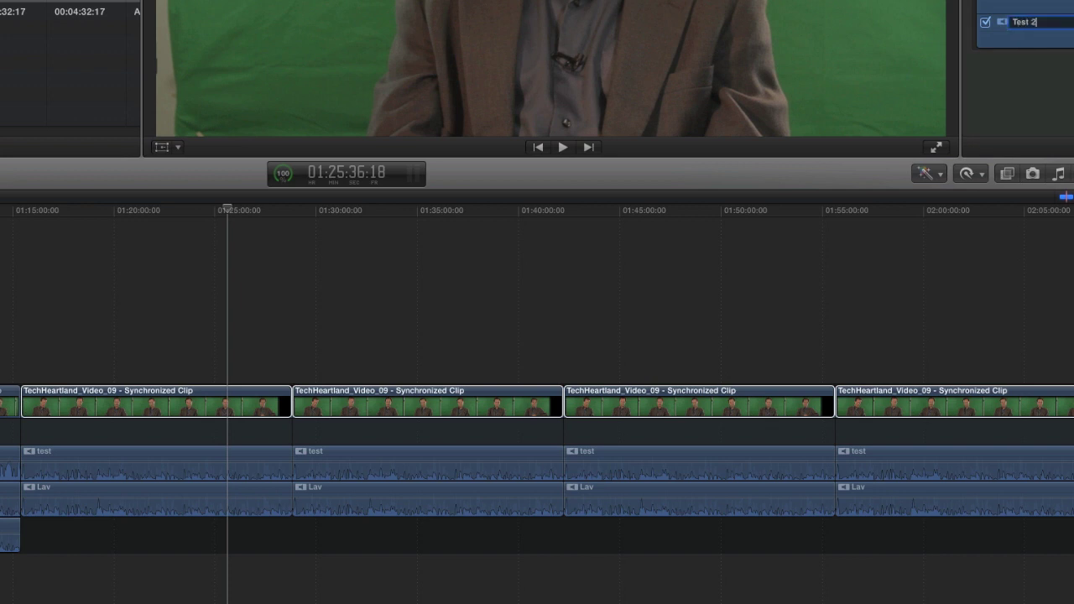
key(Return)
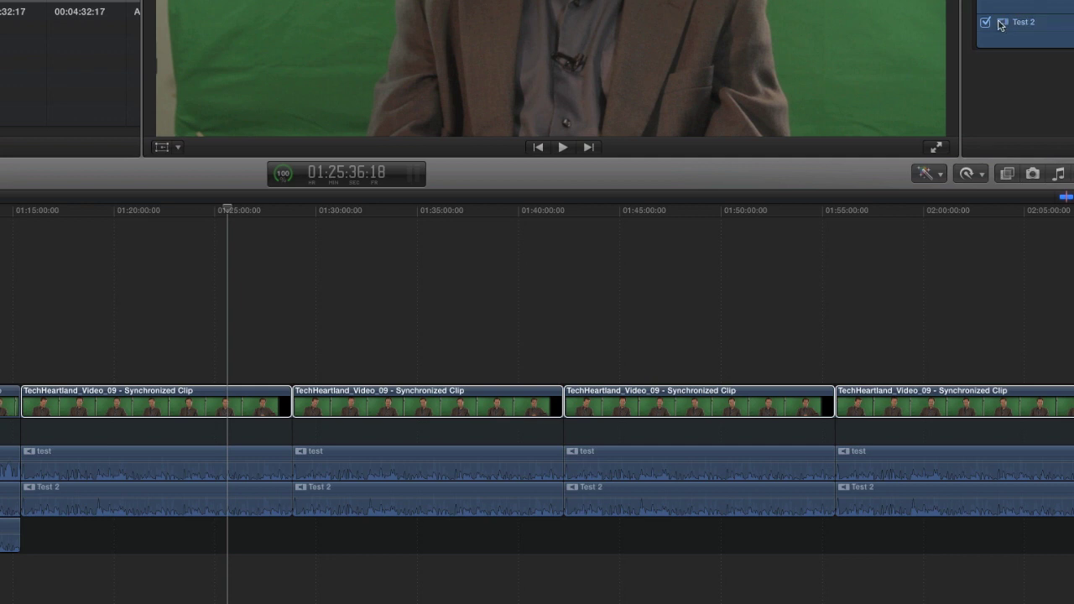
- Clear the timeline and select the ten synchronized clips in the TechintheHeartland event, leaving out TechHeartland_Audio_Wildlines
key(super+a)
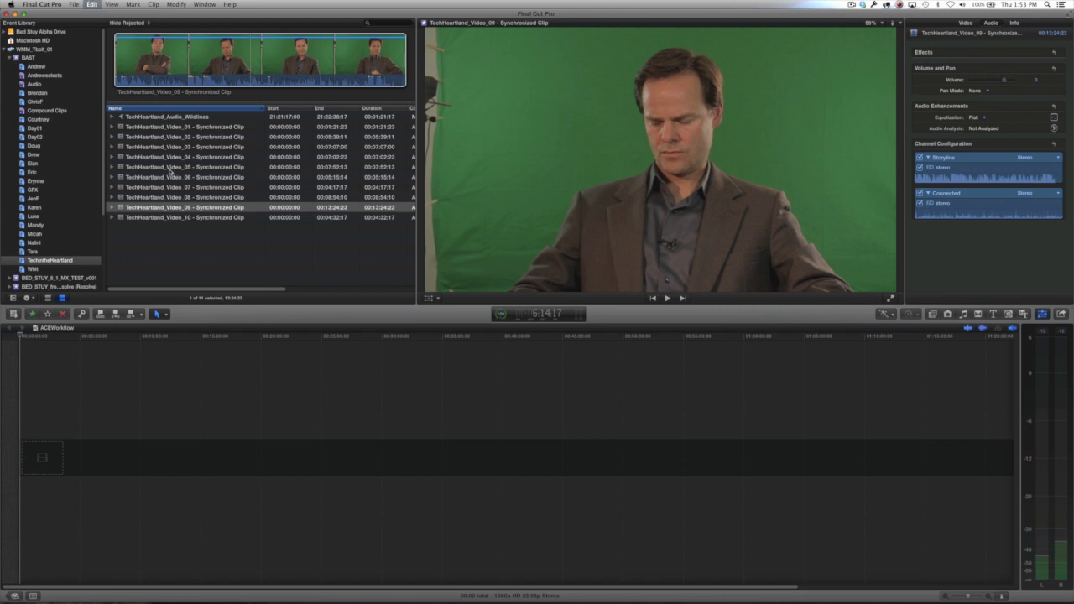
key(super+a)
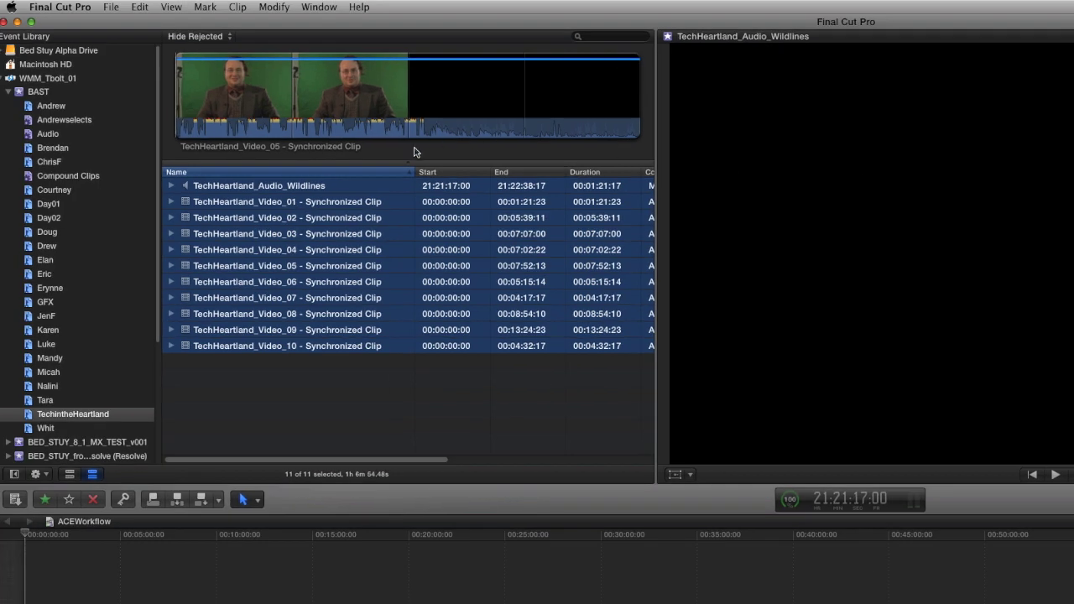
click(350, 171)
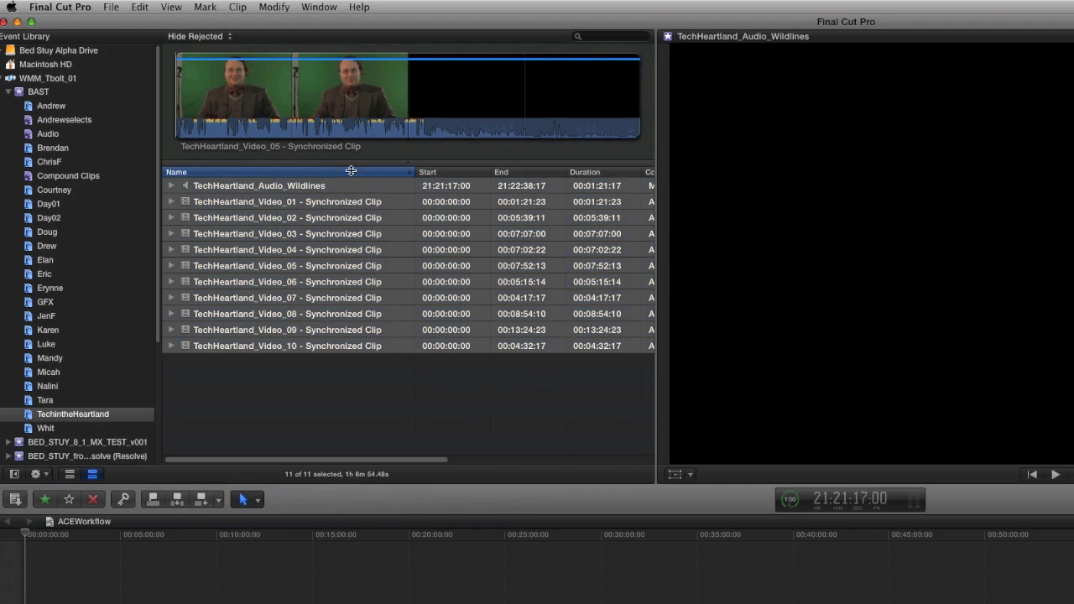
super+click(260, 188)
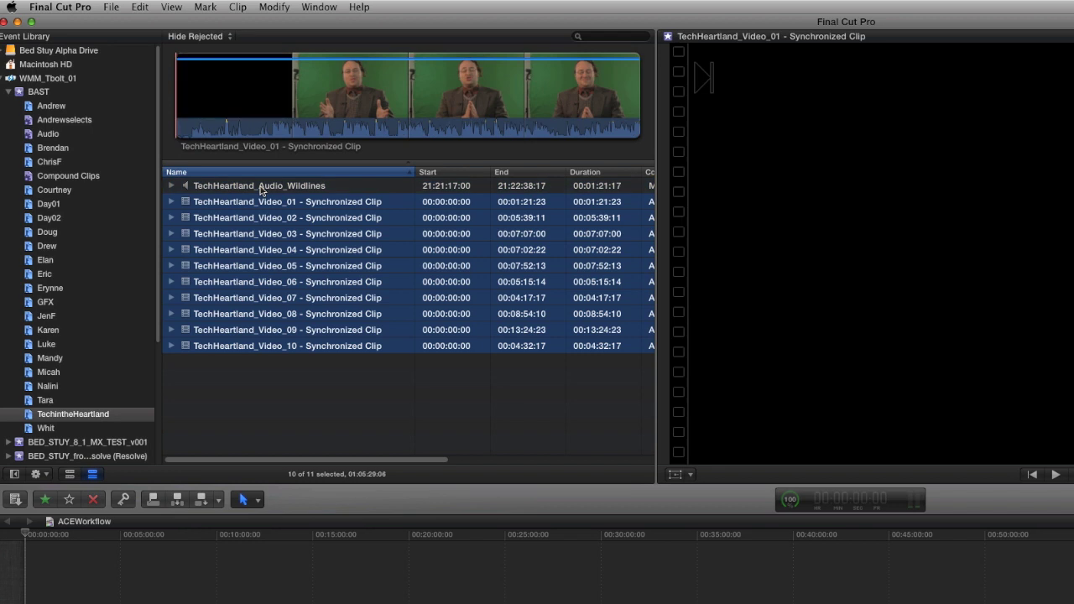
- Disable the Storyline audio of the ten selected event clips together and set their Connected audio to Dual Mono
click(1073, 254)
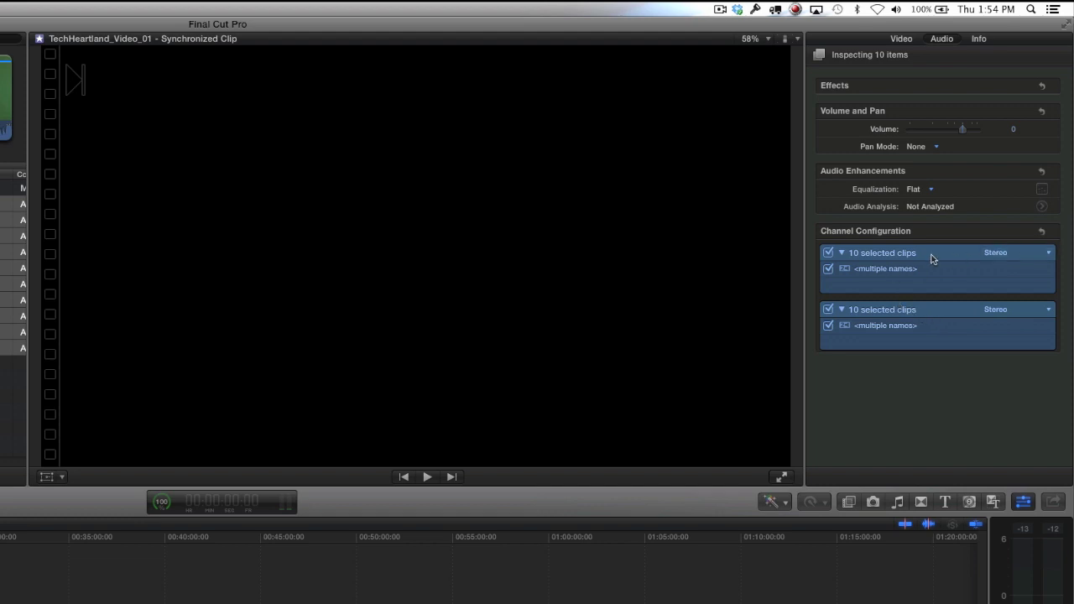
click(828, 254)
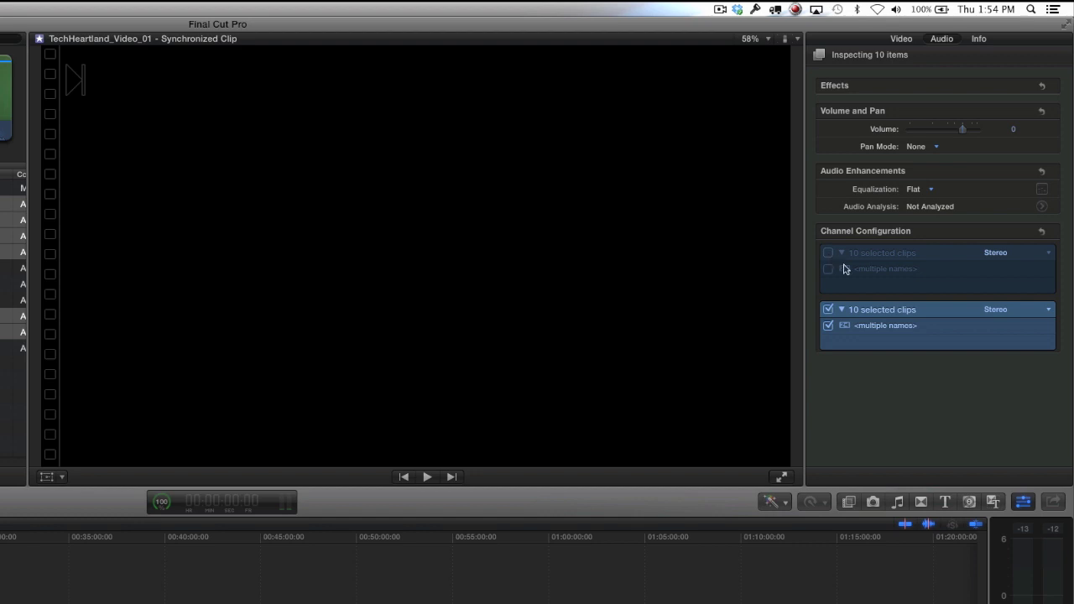
click(998, 311)
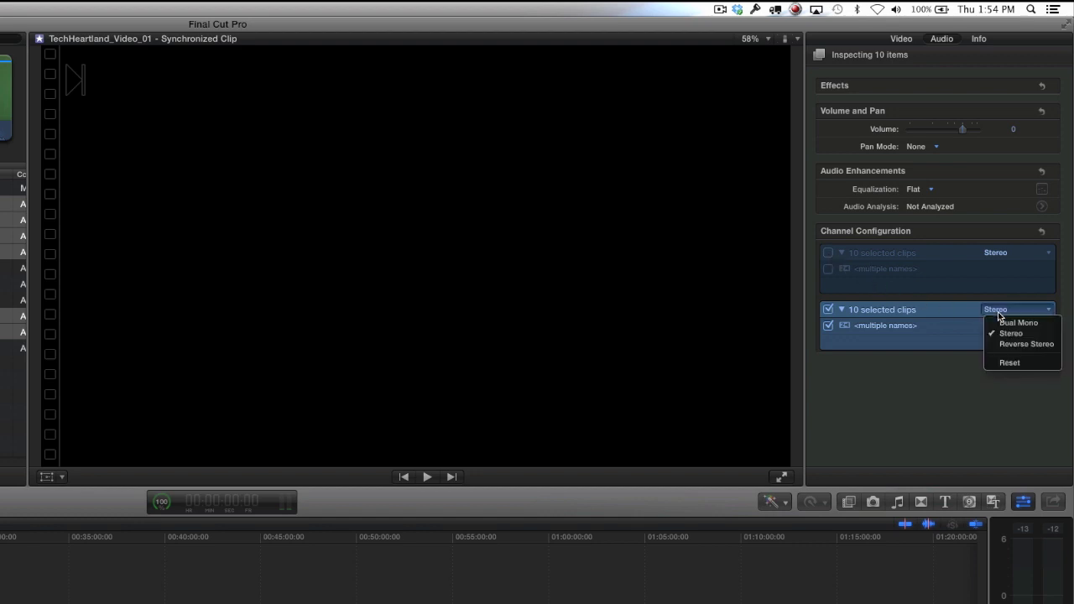
click(1003, 323)
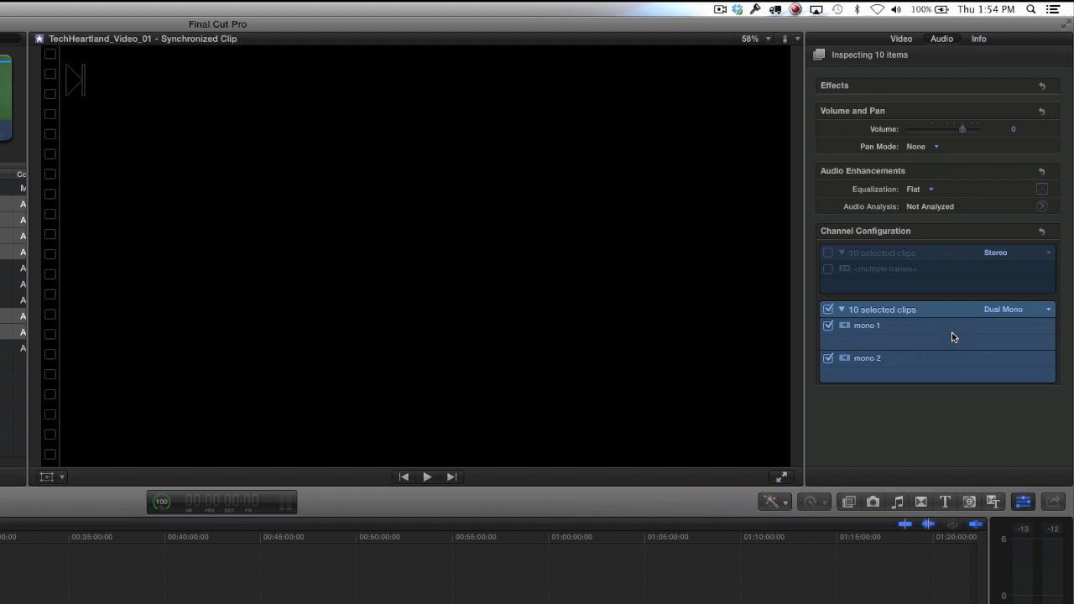
- Rename the mono 1 and mono 2 components of the ten selected event clips as Boom and Lav
click(866, 327)
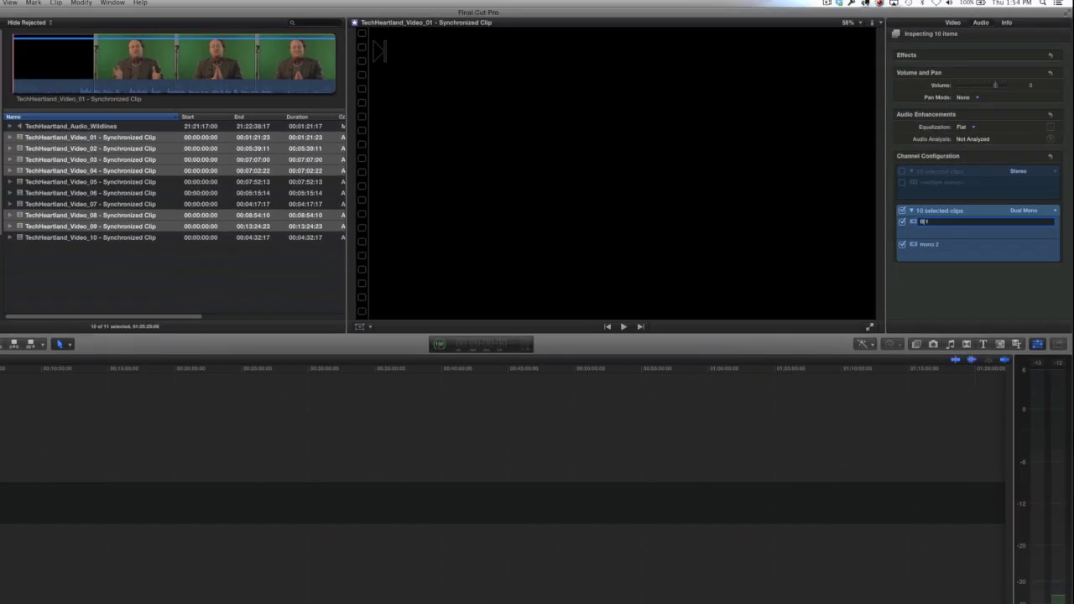
text(Boom)
click(926, 245)
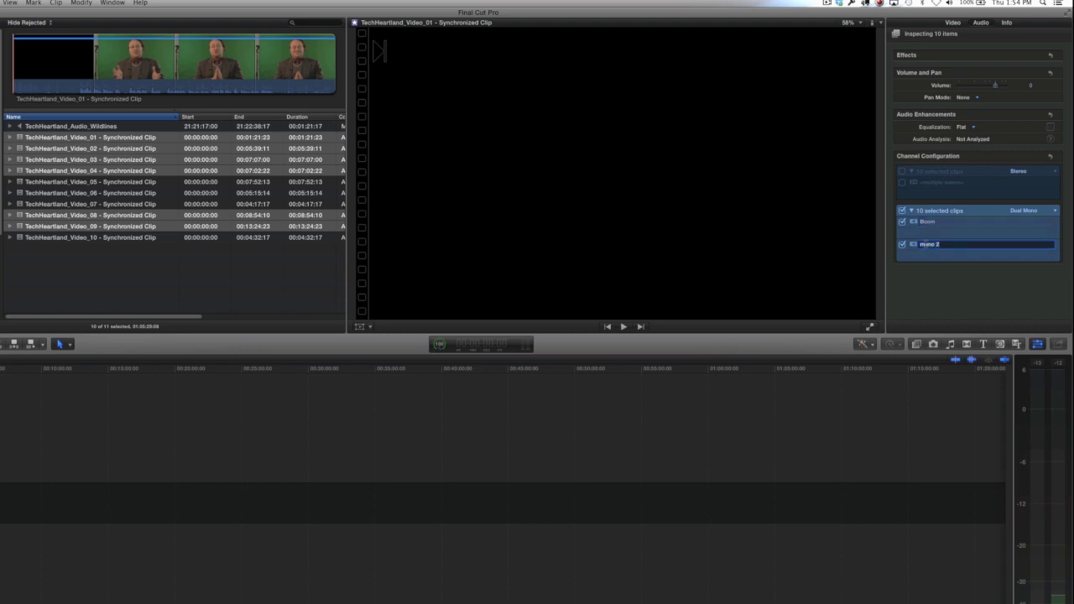
text(Lav)
key(Return)
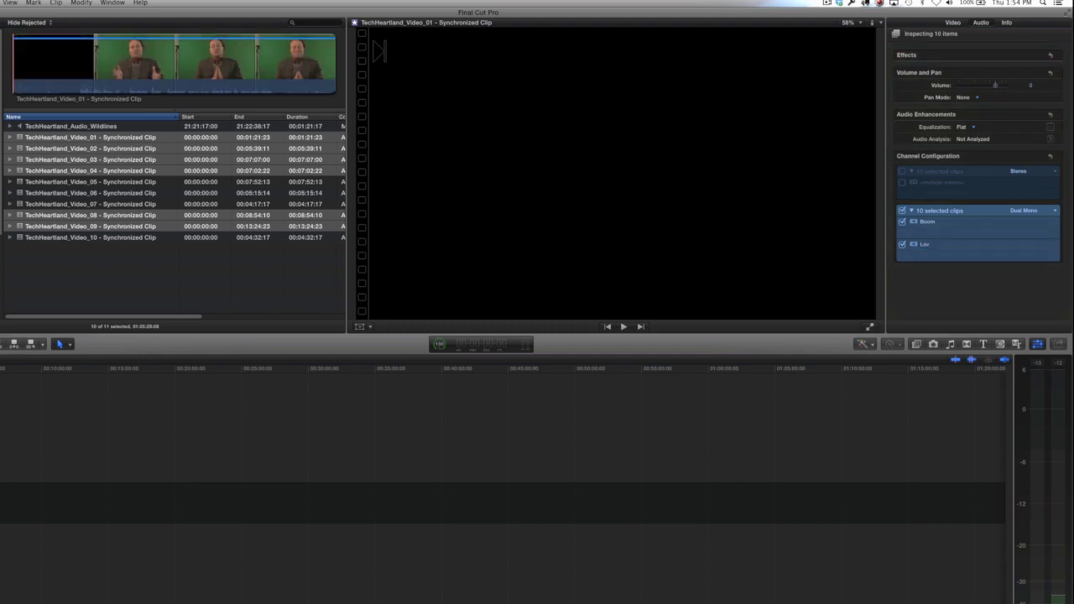
- Examine the Connected audio components of the TechHeartland_Video_01, 03 and 08 event clips individually
click(119, 141)
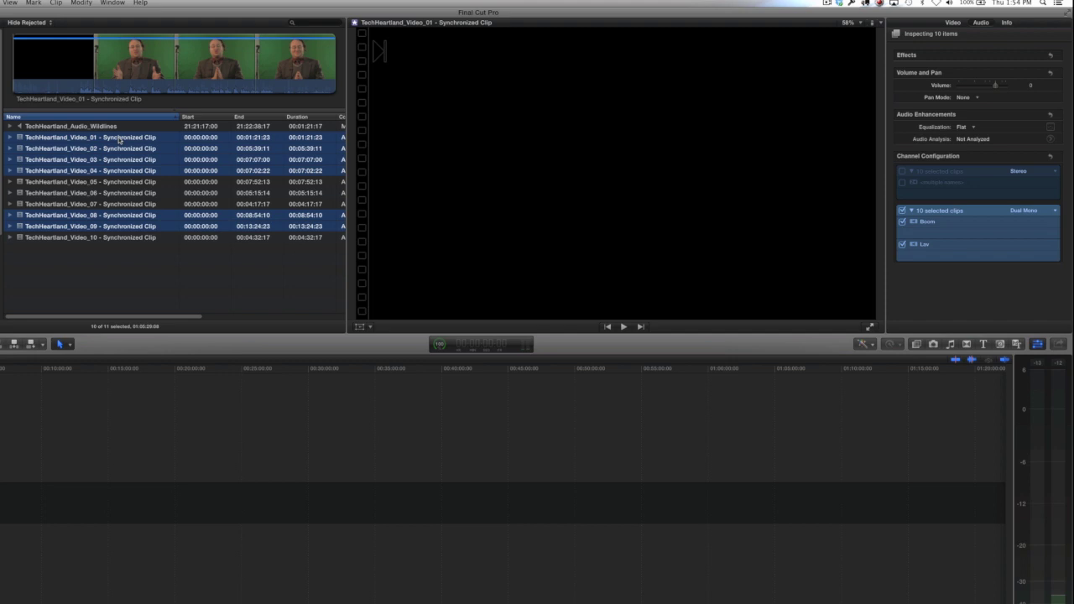
click(119, 141)
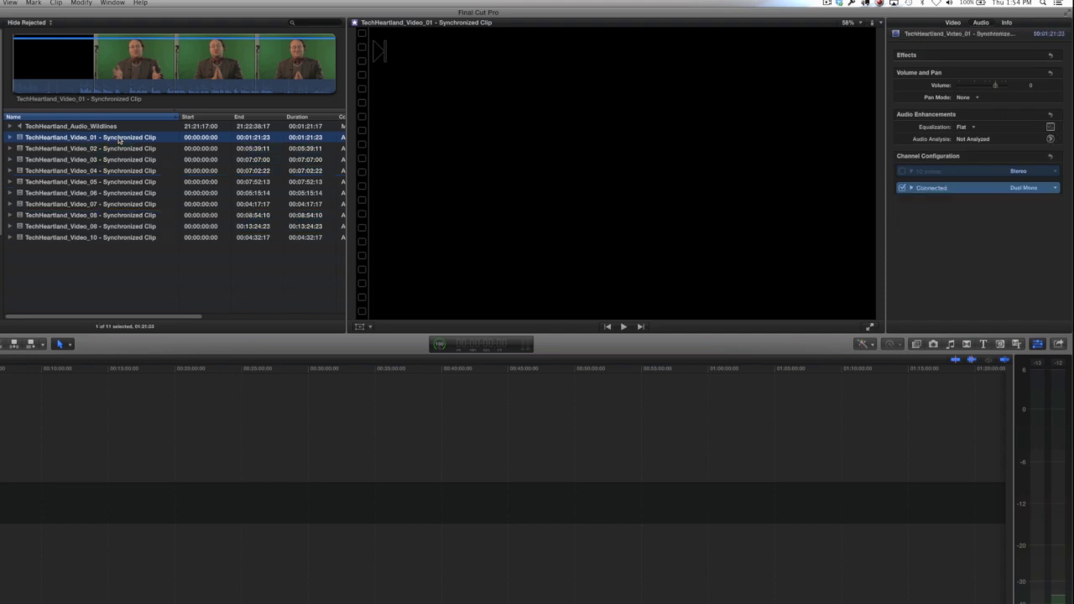
click(911, 187)
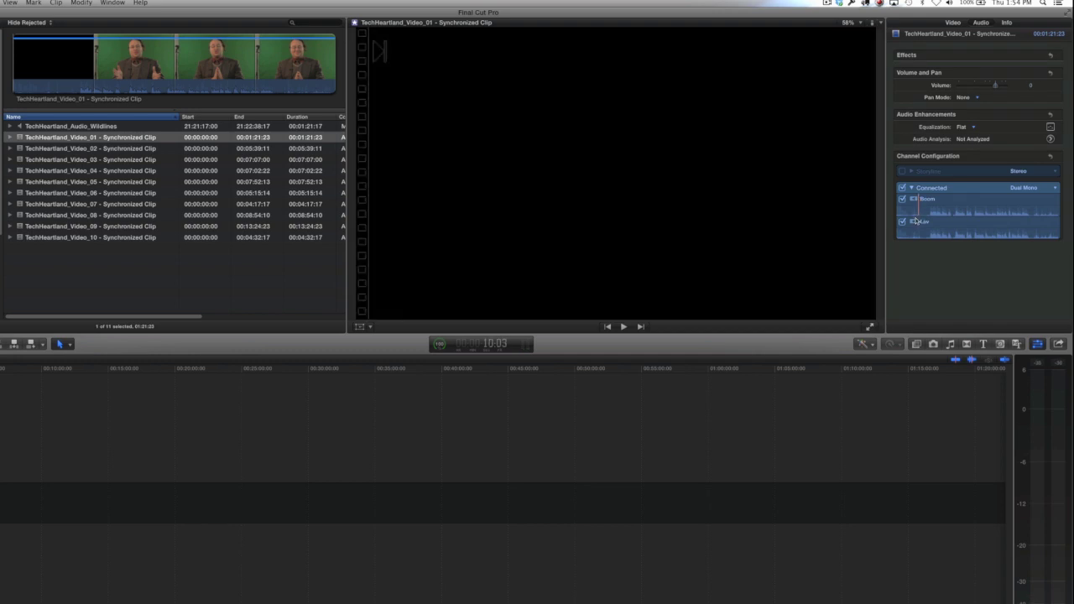
click(52, 161)
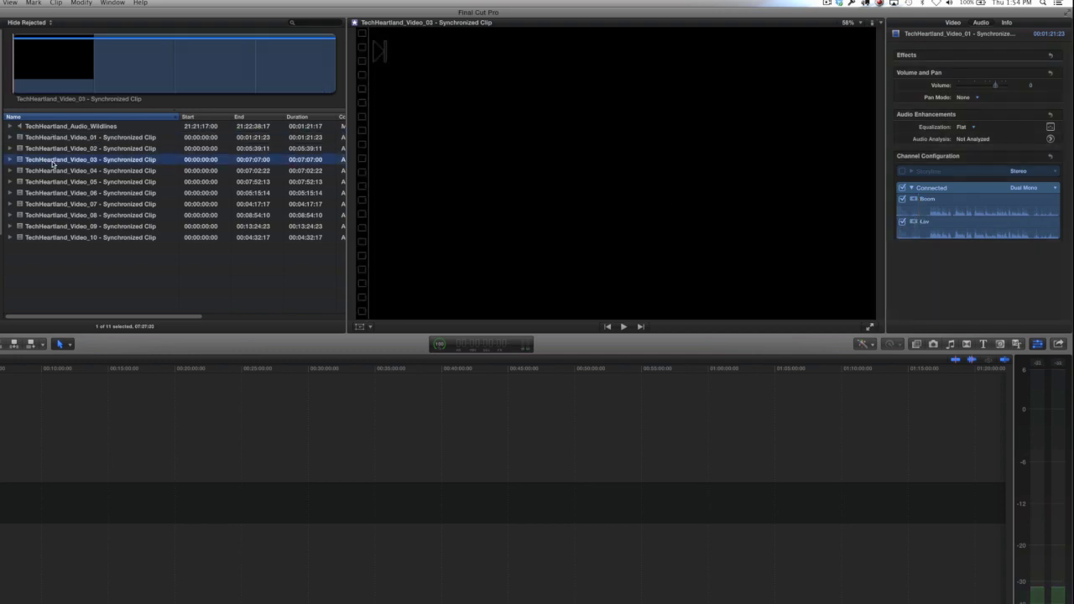
click(911, 188)
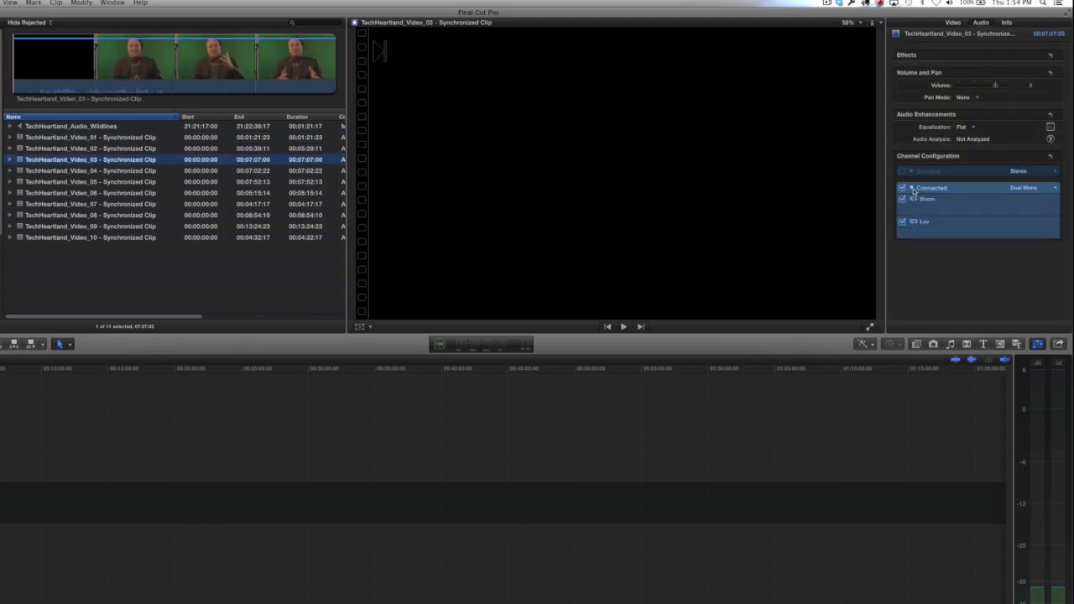
click(86, 217)
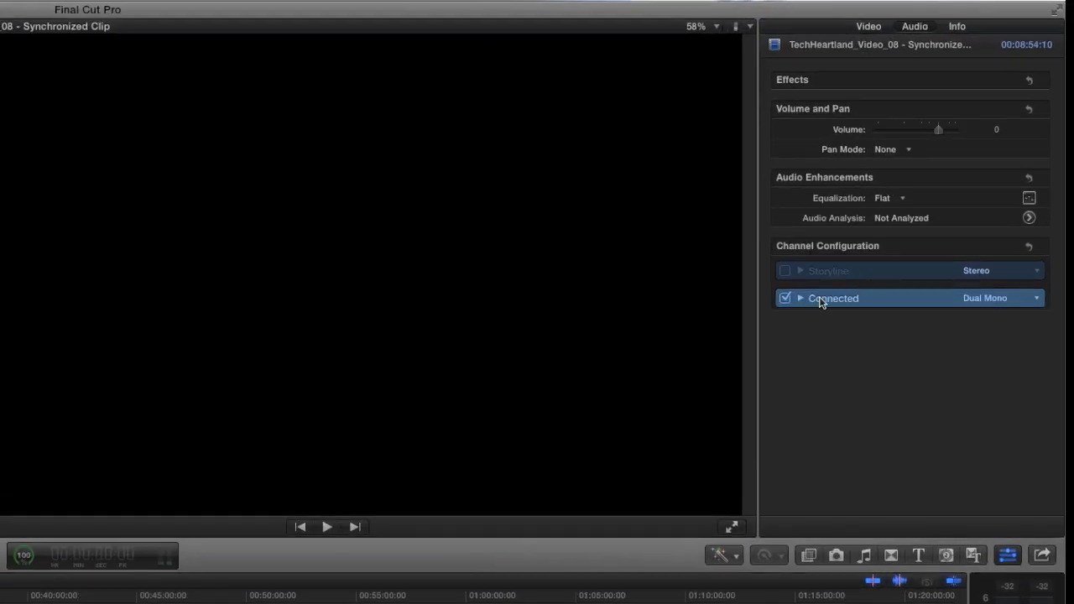
click(801, 298)
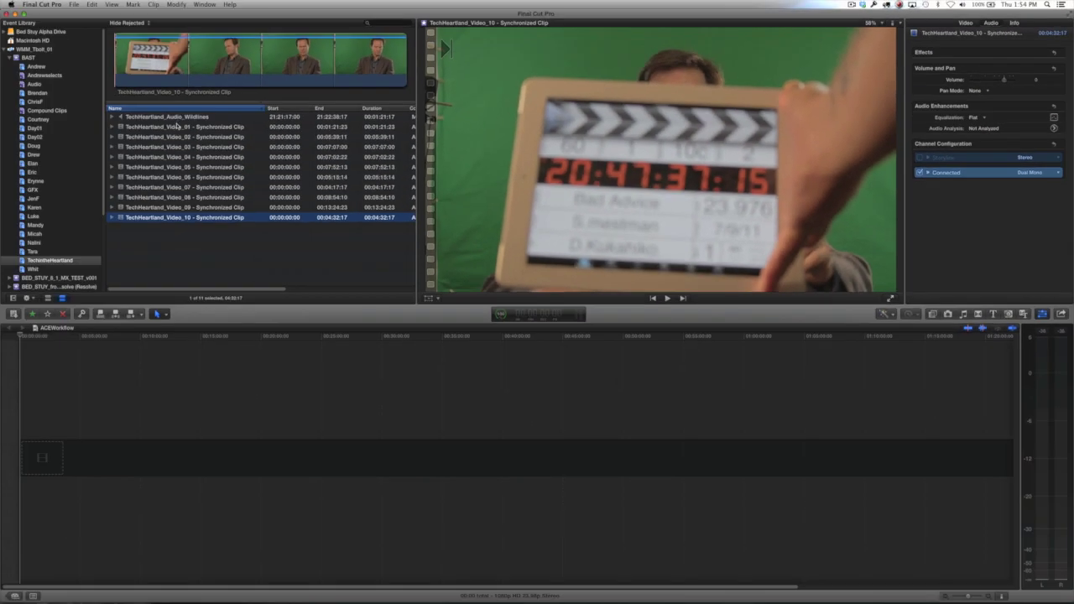
- Append the ten synchronized event clips to the timeline and expand the audio components of all of them
shift+click(176, 127)
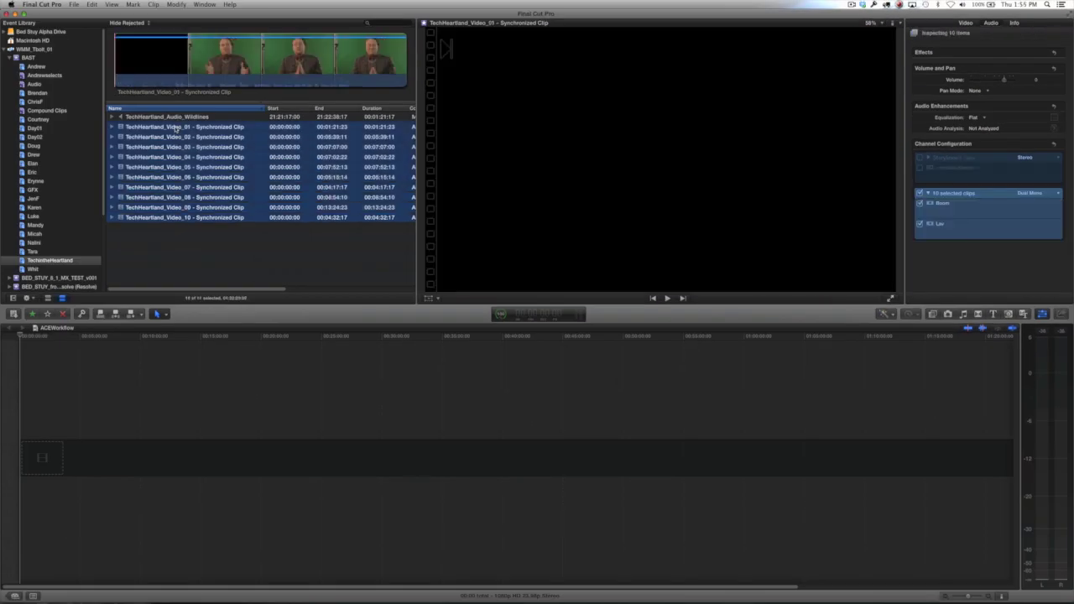
key(e)
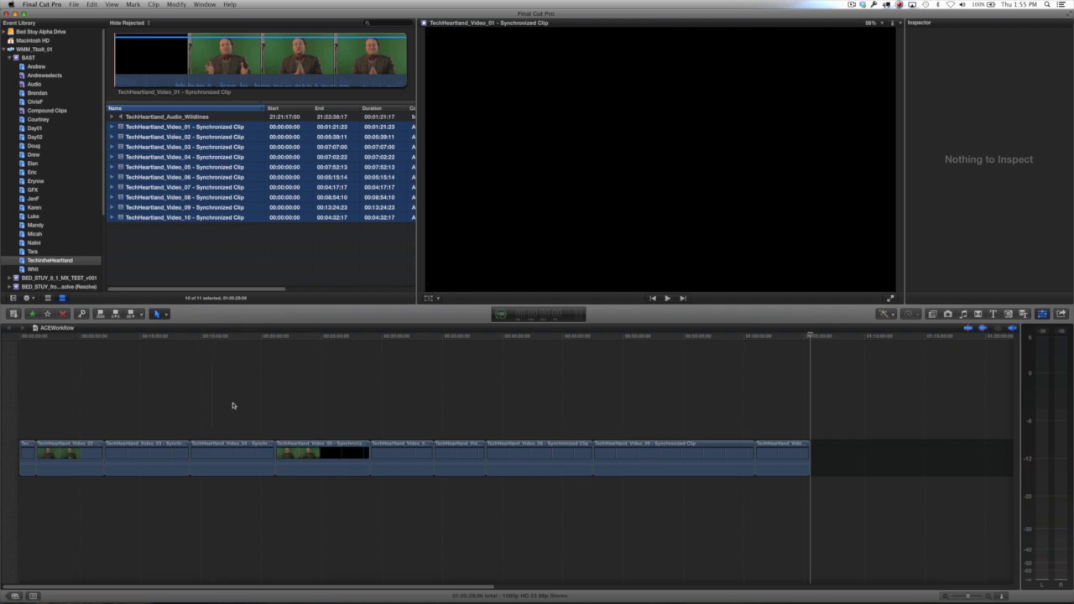
key(shift+z)
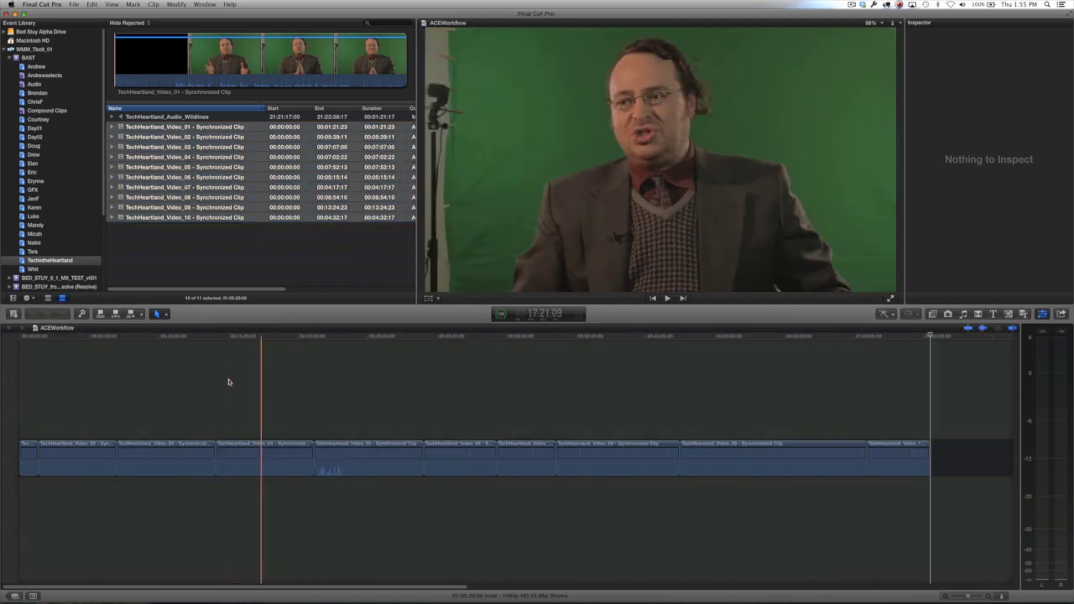
click(90, 379)
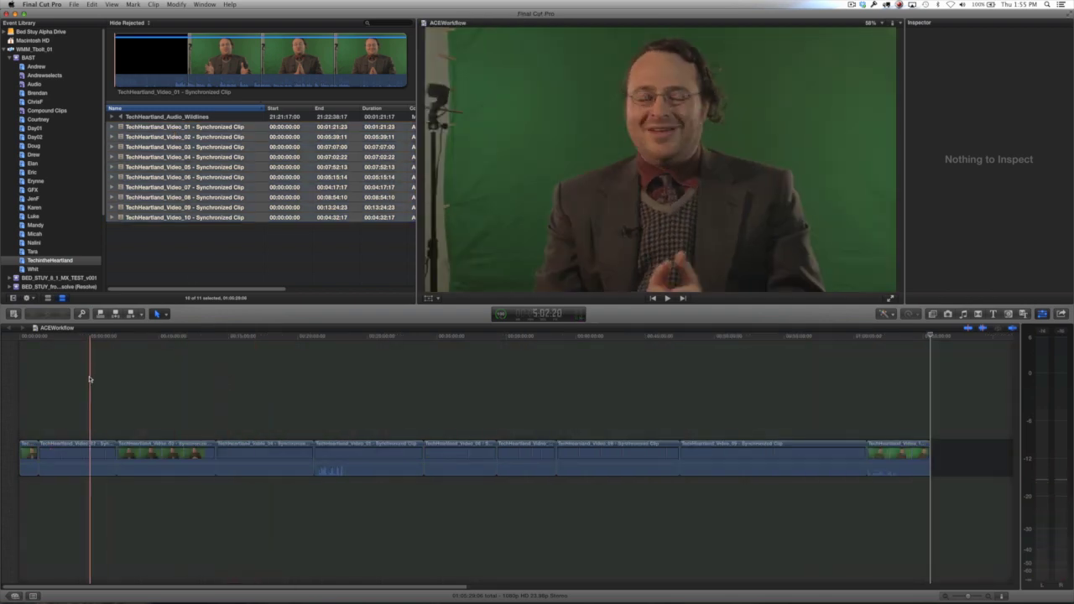
key(super+a)
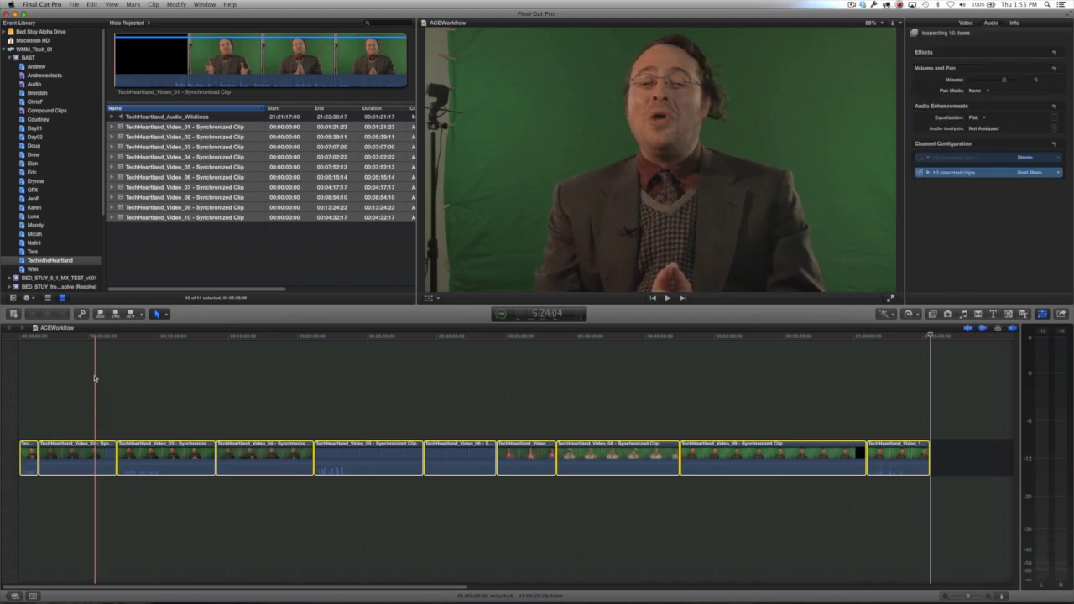
key(ctrl+alt+s)
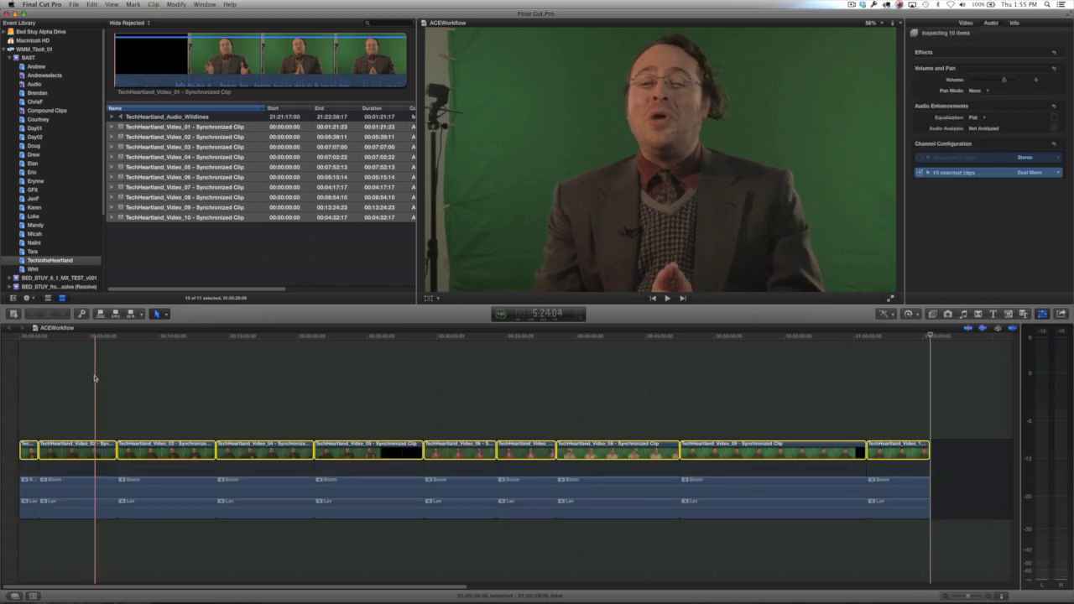
key(space)
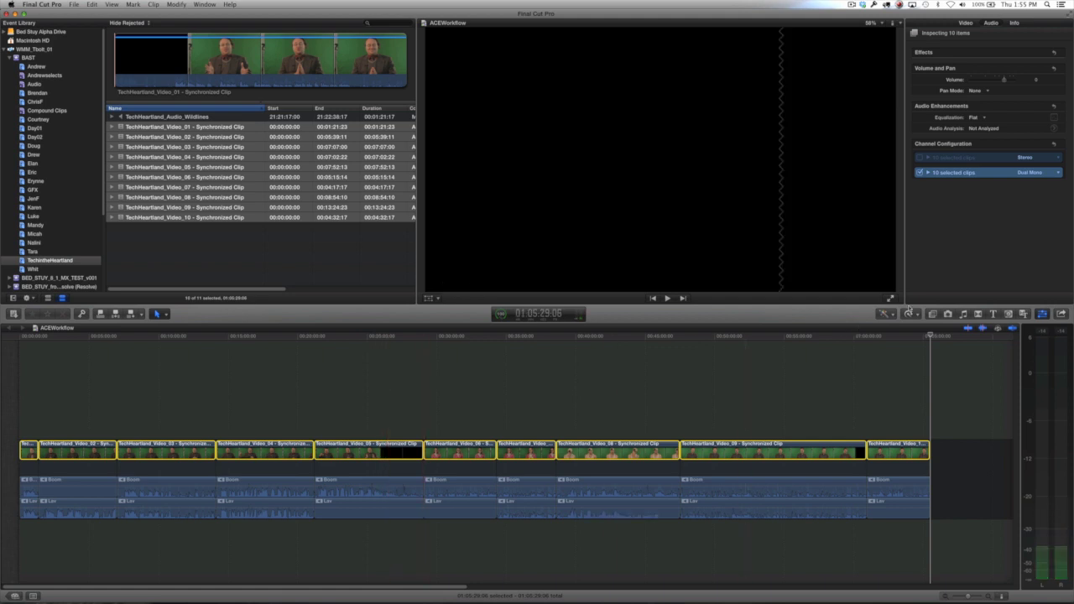
- Enable the Storyline audio of the ten timeline clips together and set it to Dual Mono
click(929, 173)
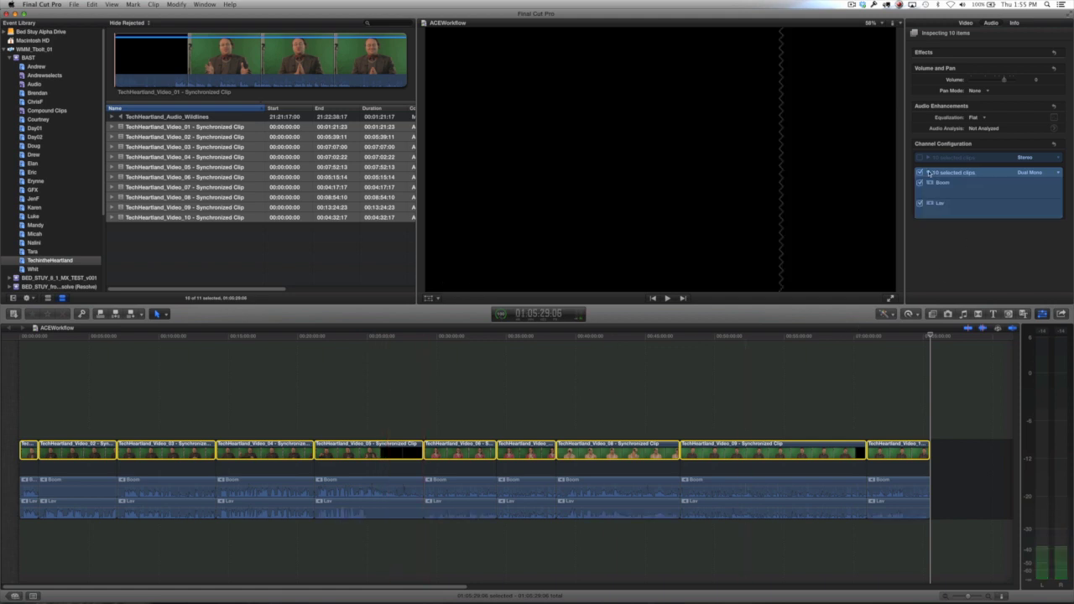
click(927, 168)
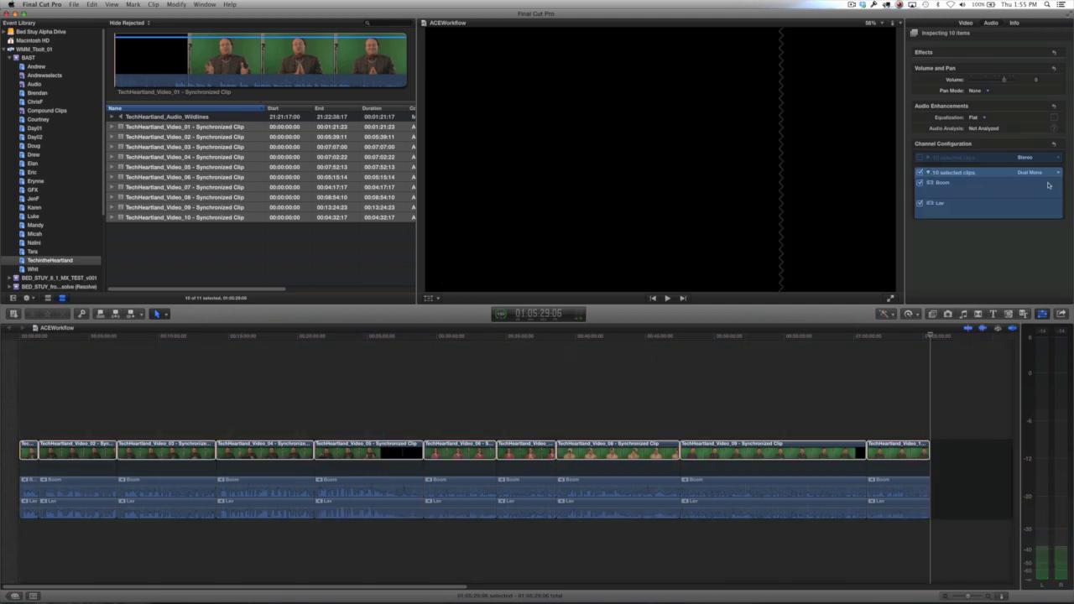
click(920, 158)
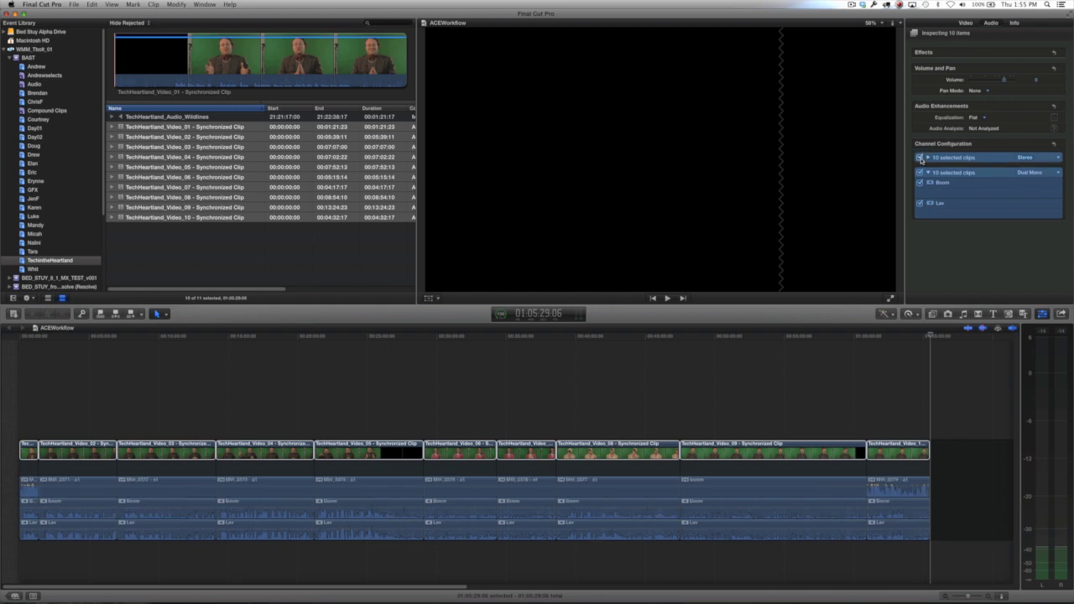
click(1027, 158)
click(1029, 165)
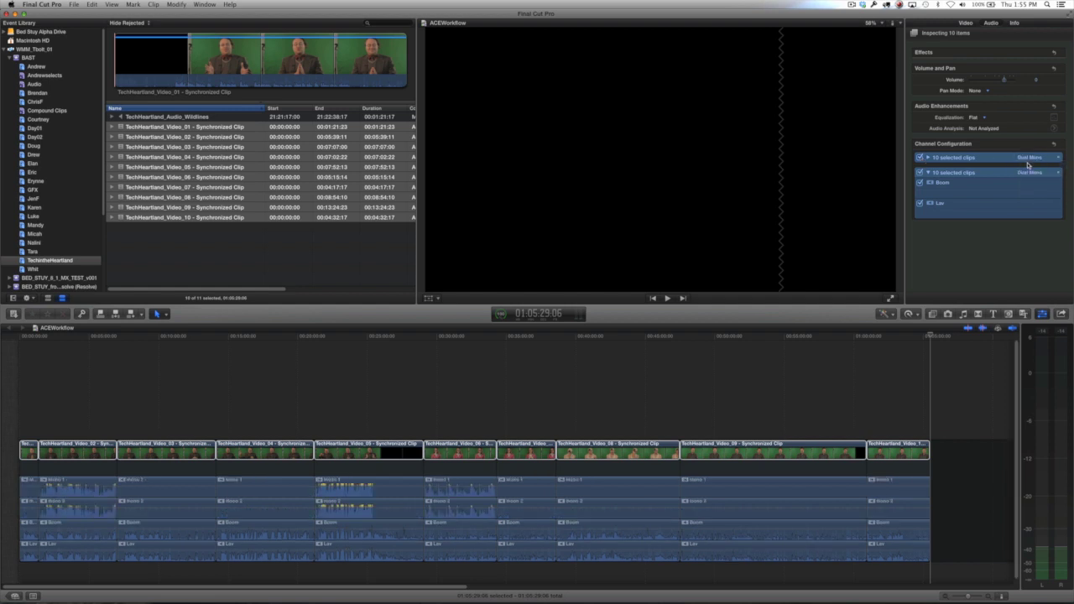
- Return the Storyline audio of the ten timeline clips to Stereo, disable it and deselect the clips
click(1028, 158)
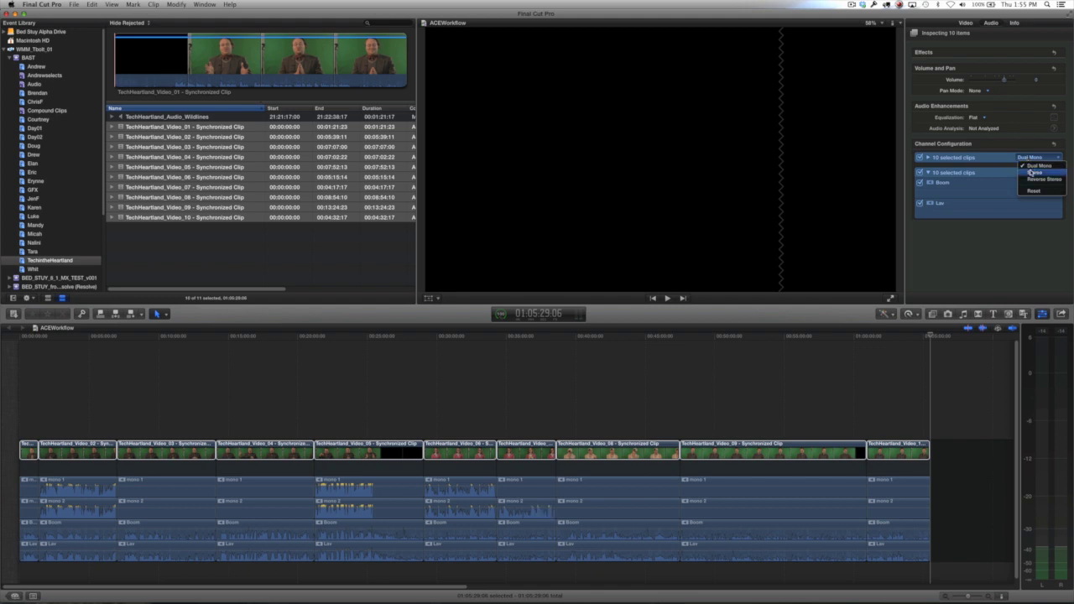
click(1033, 172)
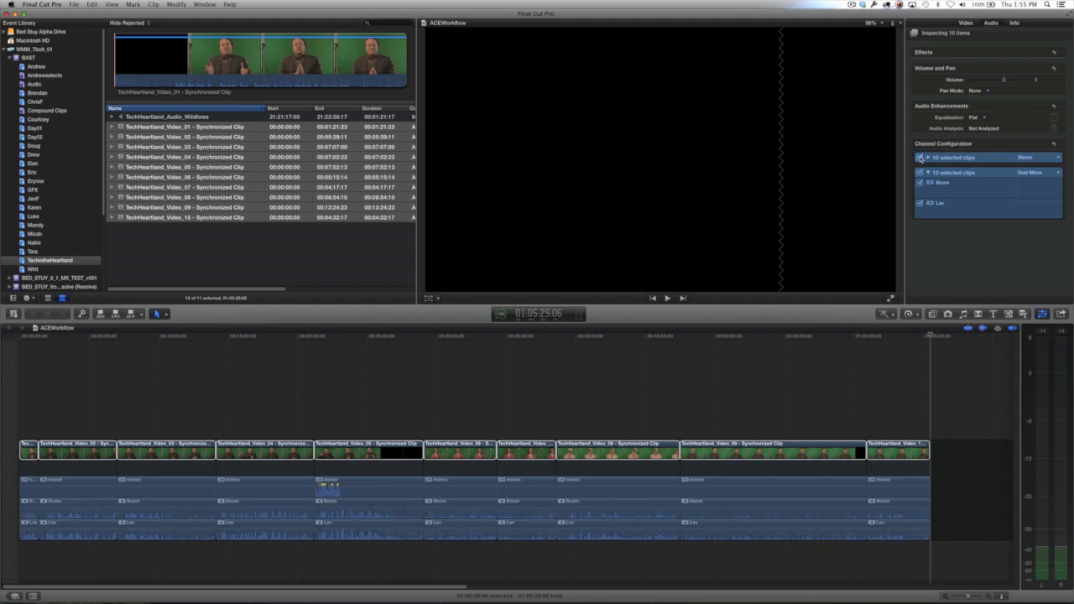
click(920, 158)
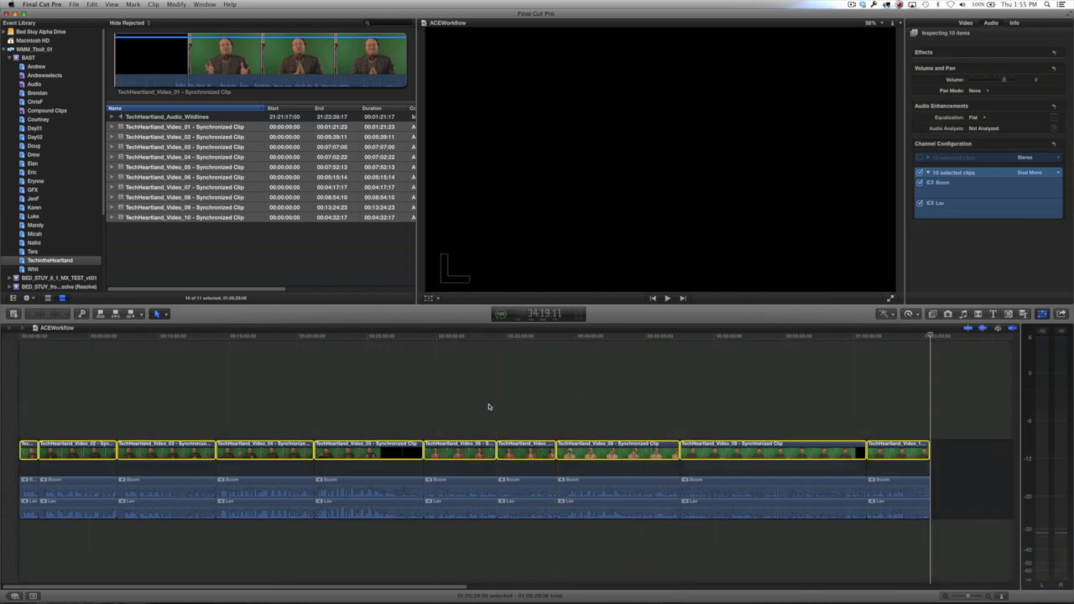
click(366, 403)
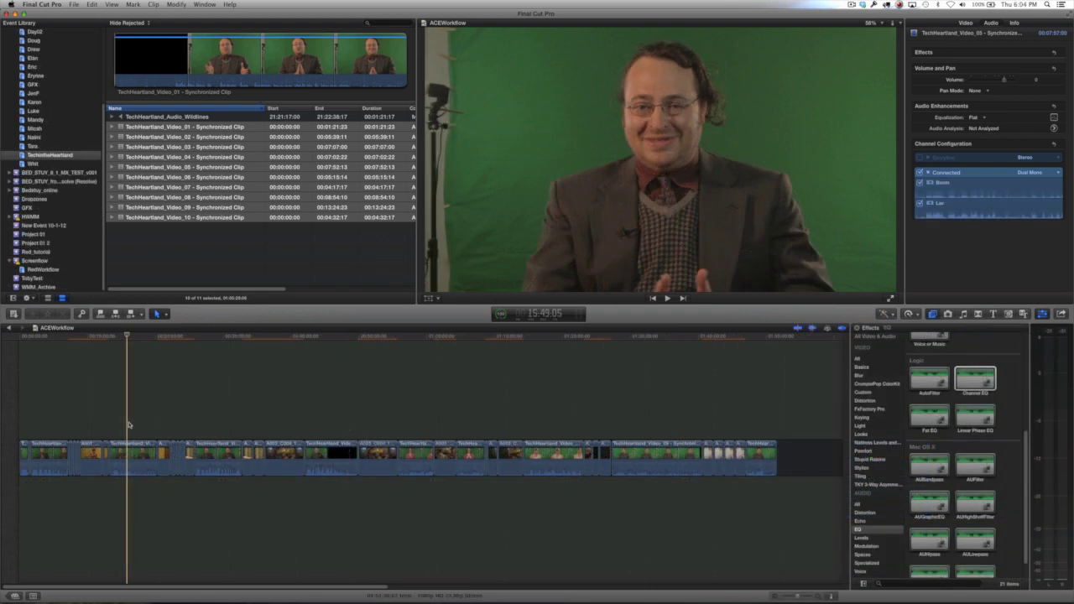
- Expand the audio components of the TechHeartland_Video_03 synchronized clip in the timeline
key(super+equal)
key(super+equal)
key(super+equal)
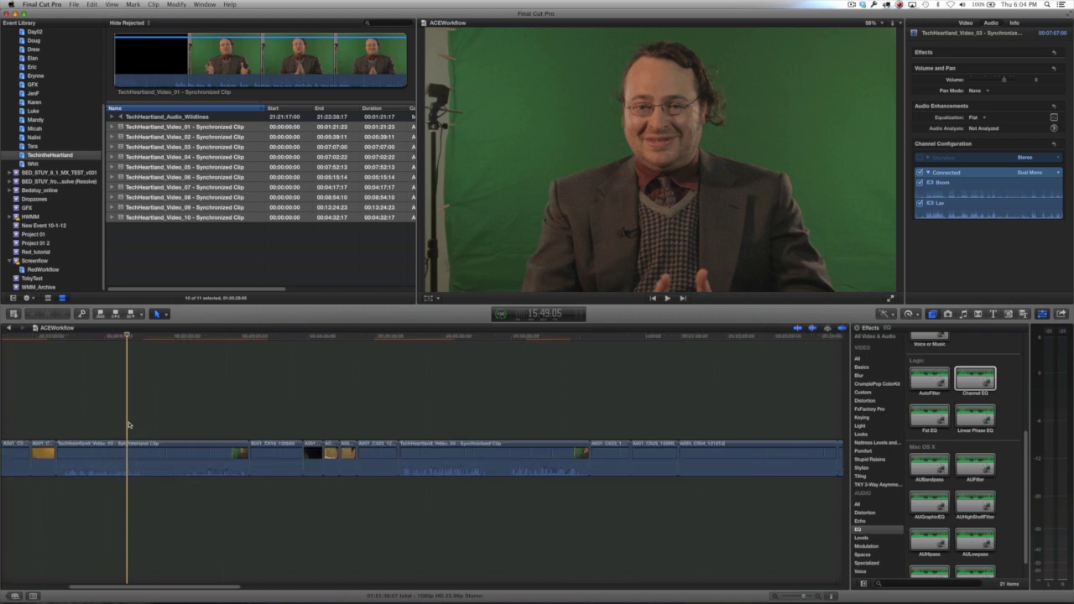
click(128, 455)
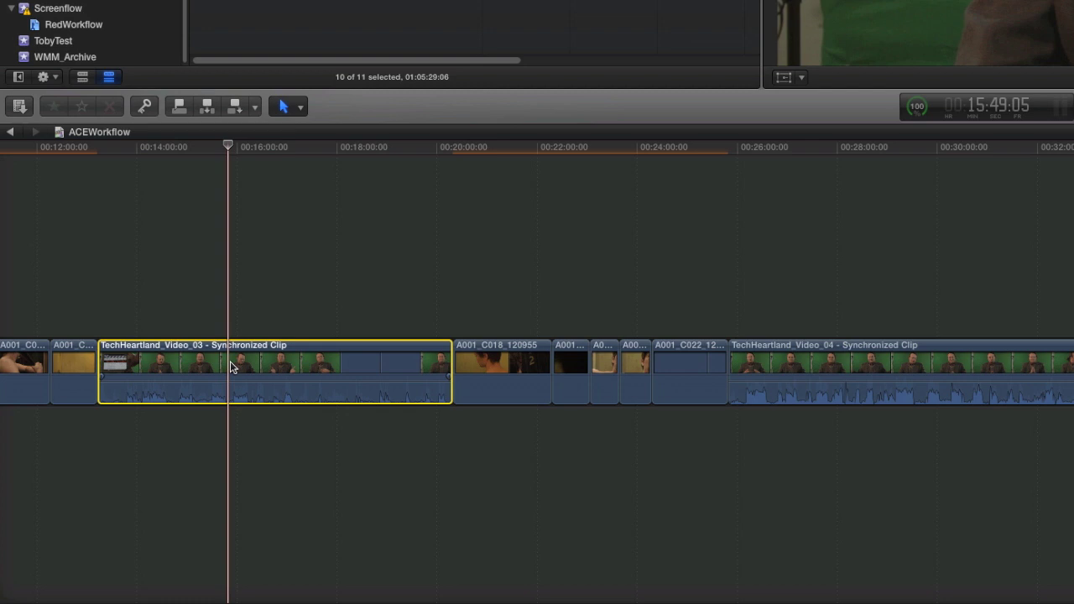
right_click(232, 367)
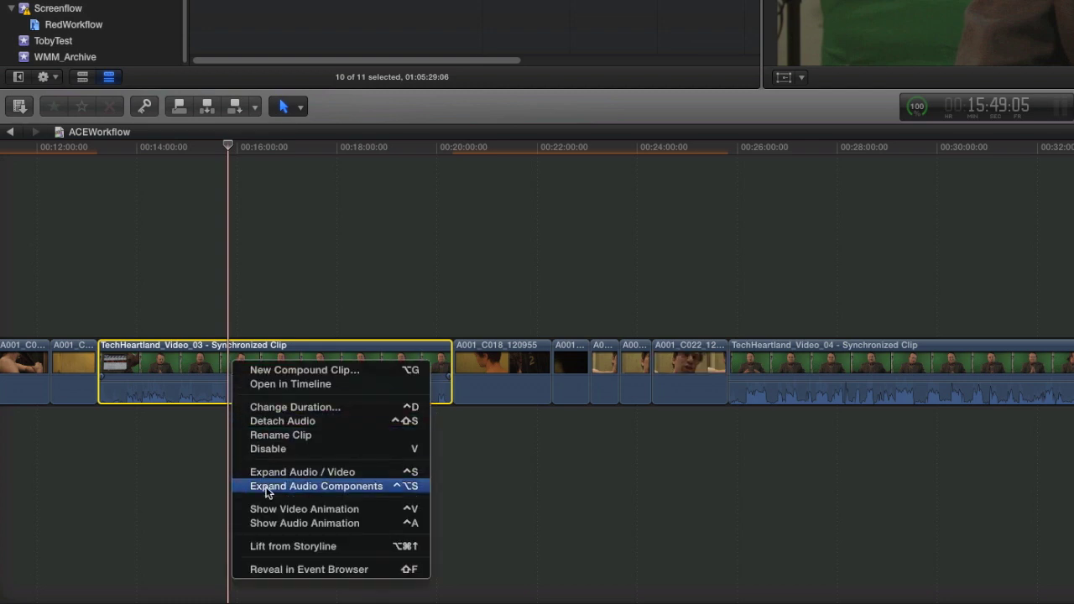
click(401, 487)
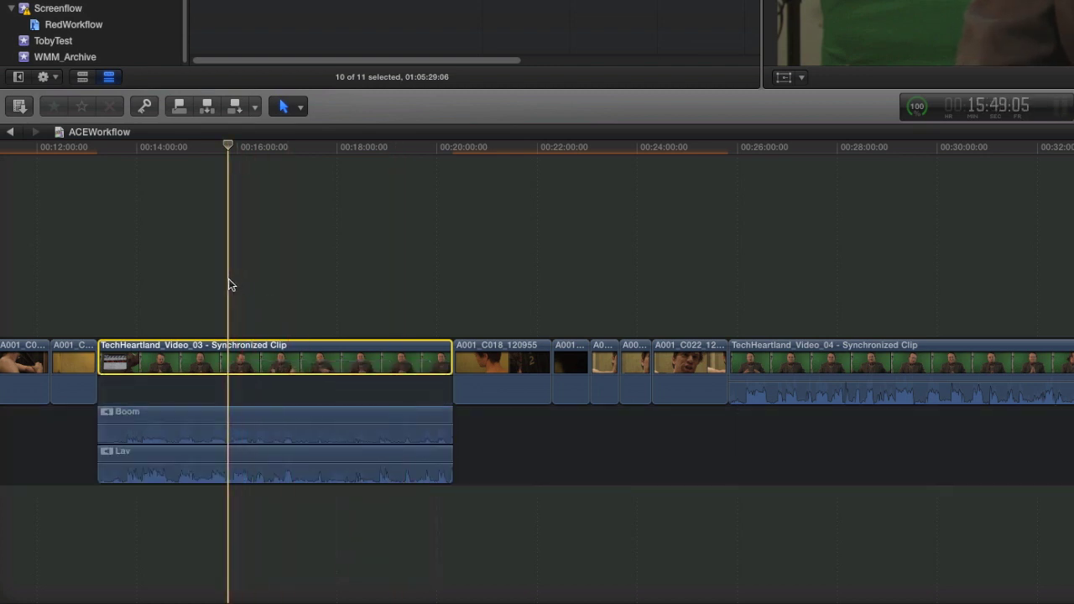
- Disable and re-enable the Boom component of the TechHeartland_Video_03 clip, and do the same with its Lav component
click(210, 437)
key(v)
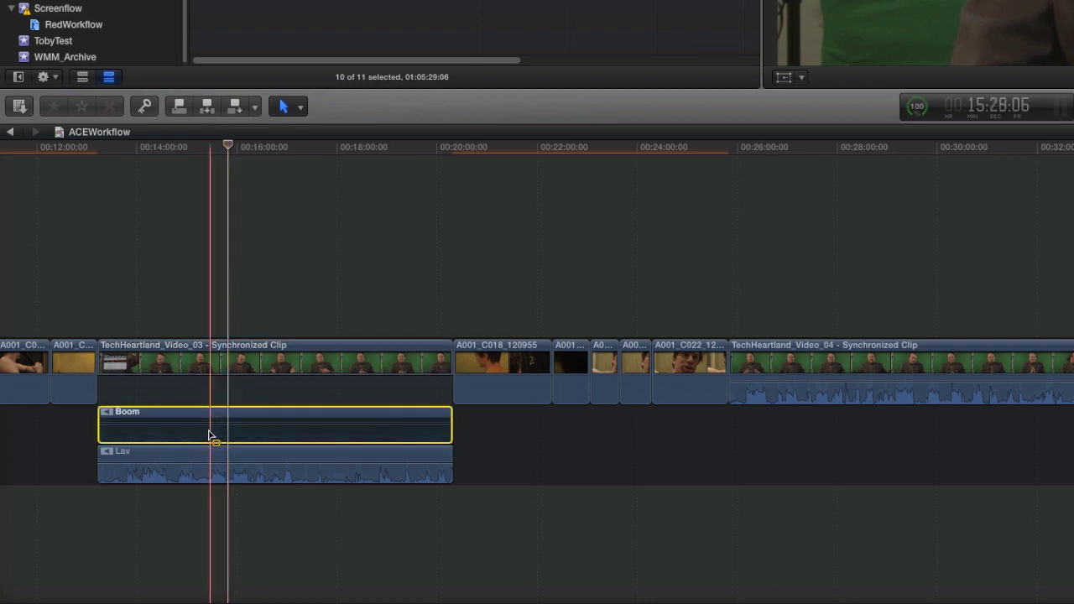
key(v)
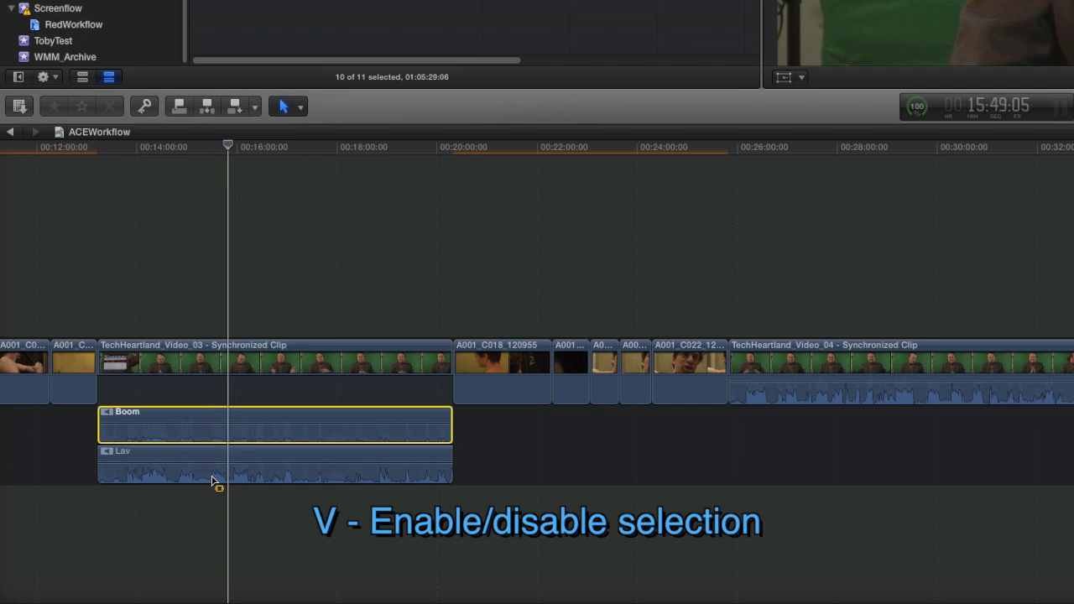
click(213, 480)
key(v)
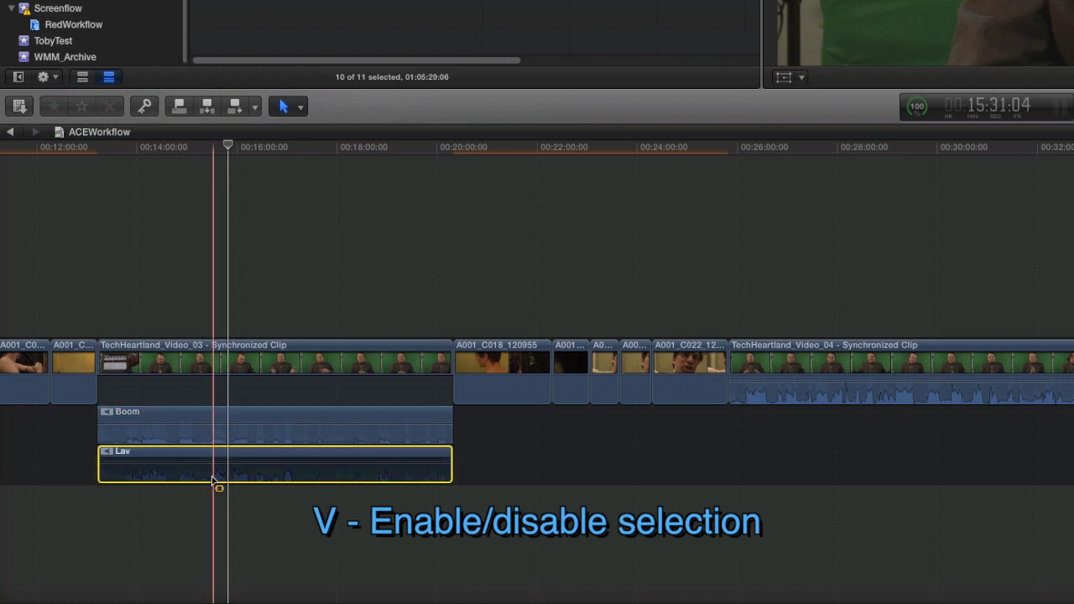
key(v)
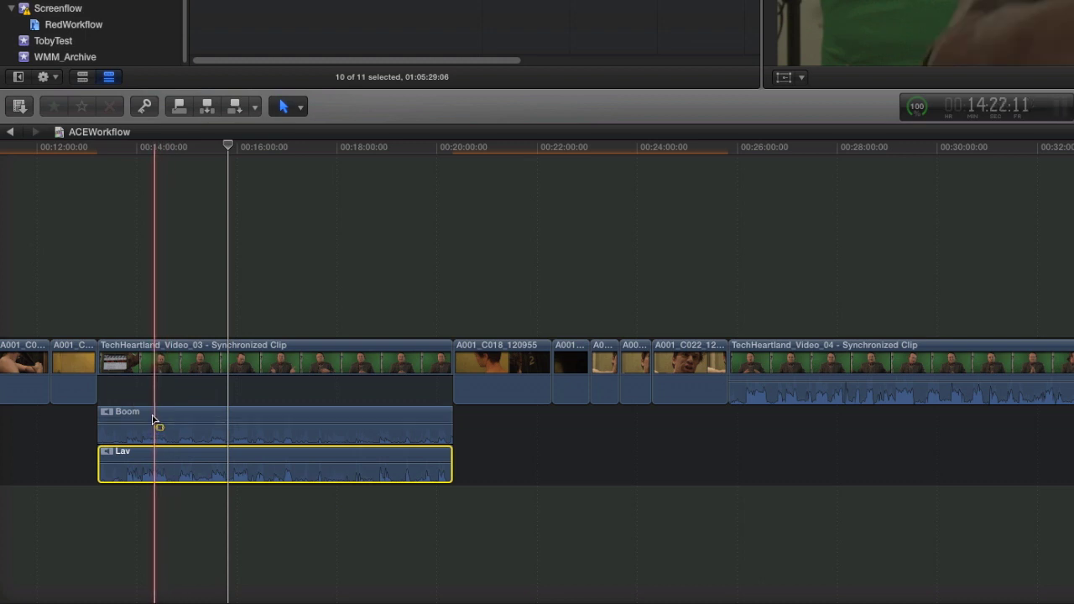
- Try trimming only the Boom component of the TechHeartland_Video_03 clip at its start and end, and undo both trims
drag(99, 434, 181, 431)
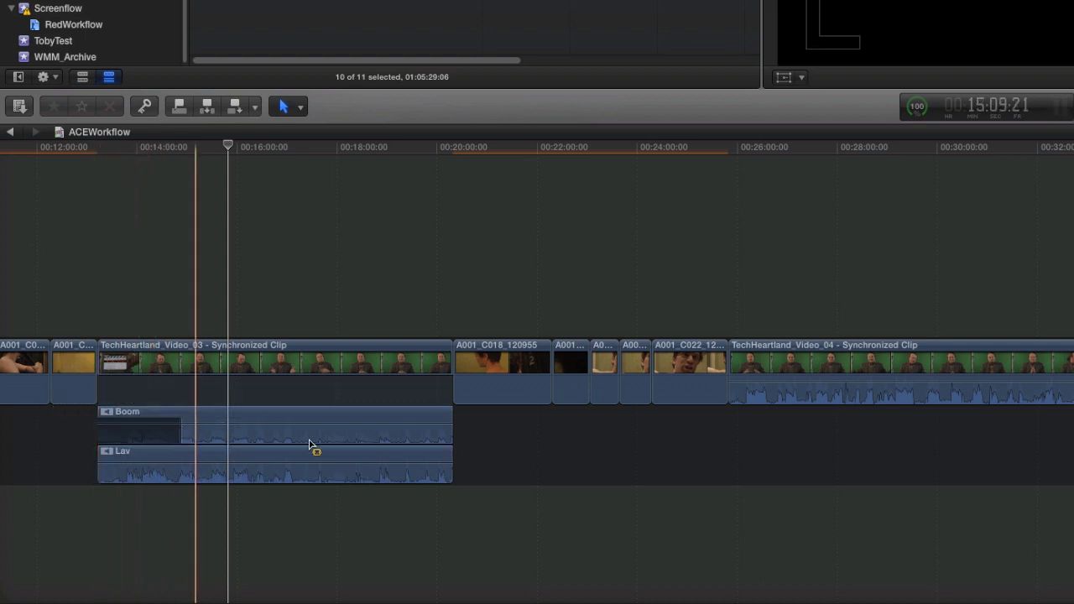
drag(448, 432, 342, 431)
click(126, 470)
key(super+z)
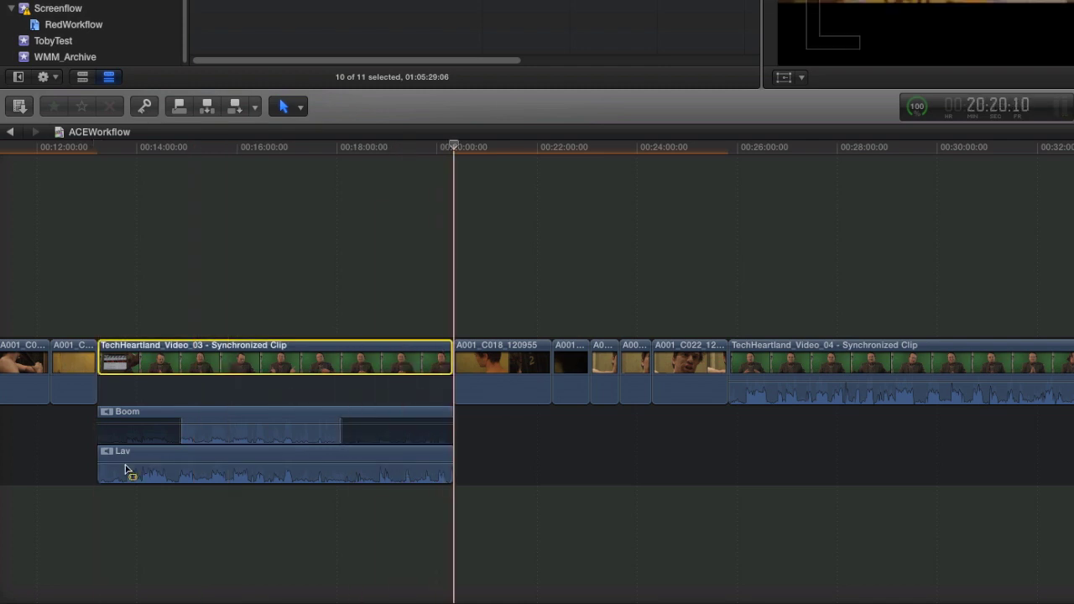
key(super+z)
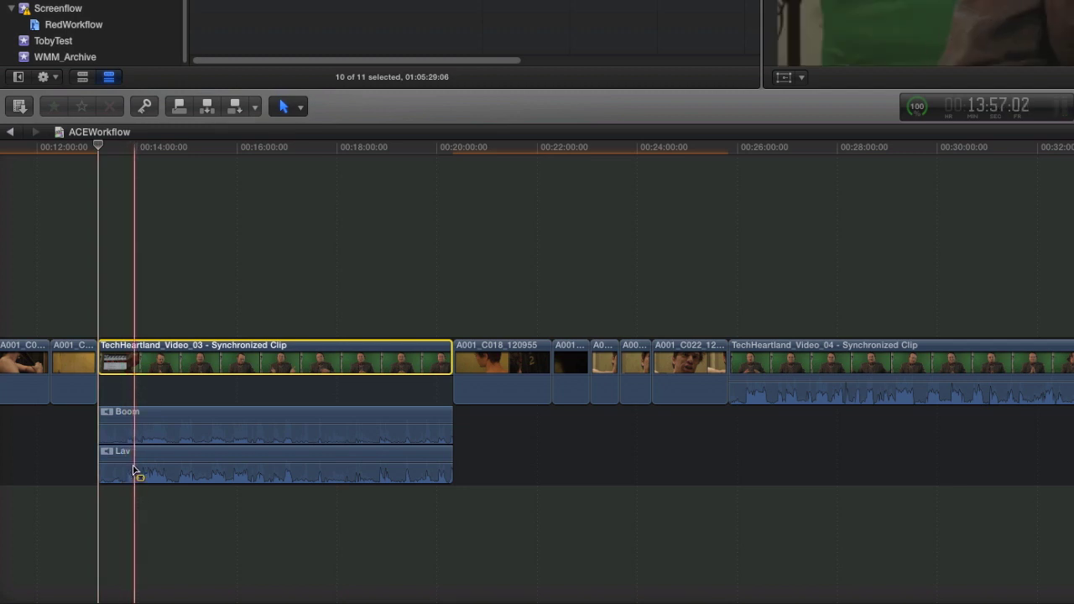
- Try trimming the start of the Boom and Lav components together as a stack, and restore their full length
drag(97, 438, 122, 436)
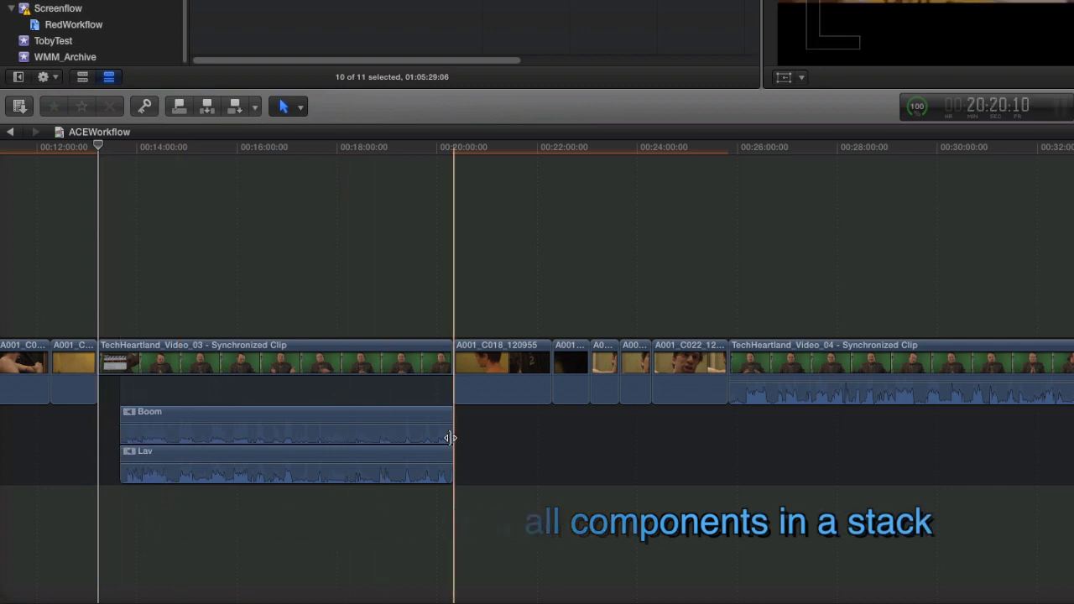
mouse_move(447, 437)
mouse_down()
mouse_move(381, 443)
mouse_move(453, 444)
mouse_up()
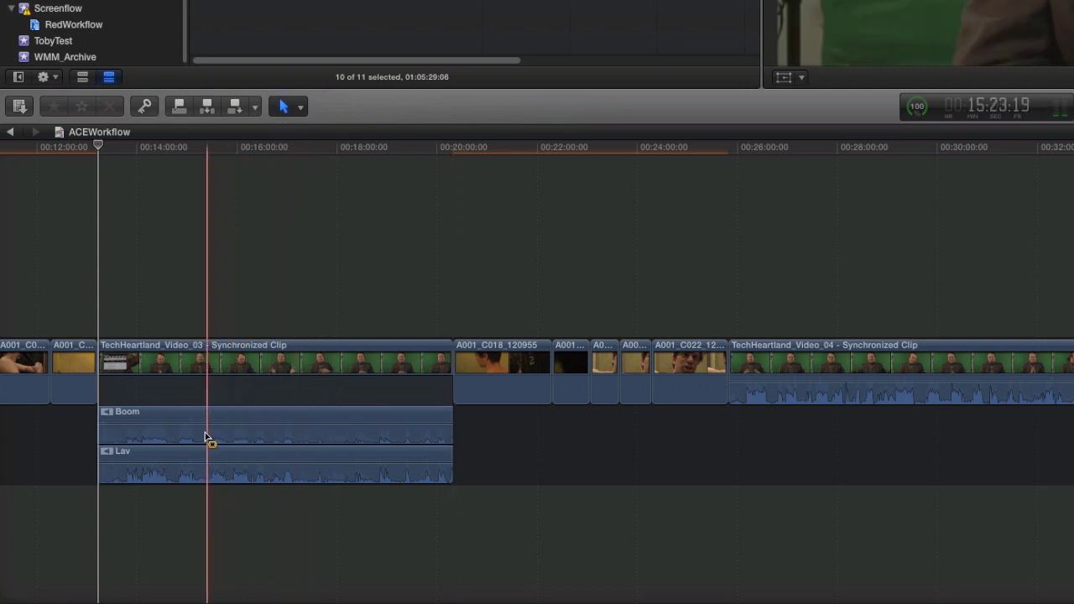
- Select a range of the Boom component from about 15:20 to 17:50 and pull its volume fully down
drag(202, 436, 328, 440)
mouse_move(256, 422)
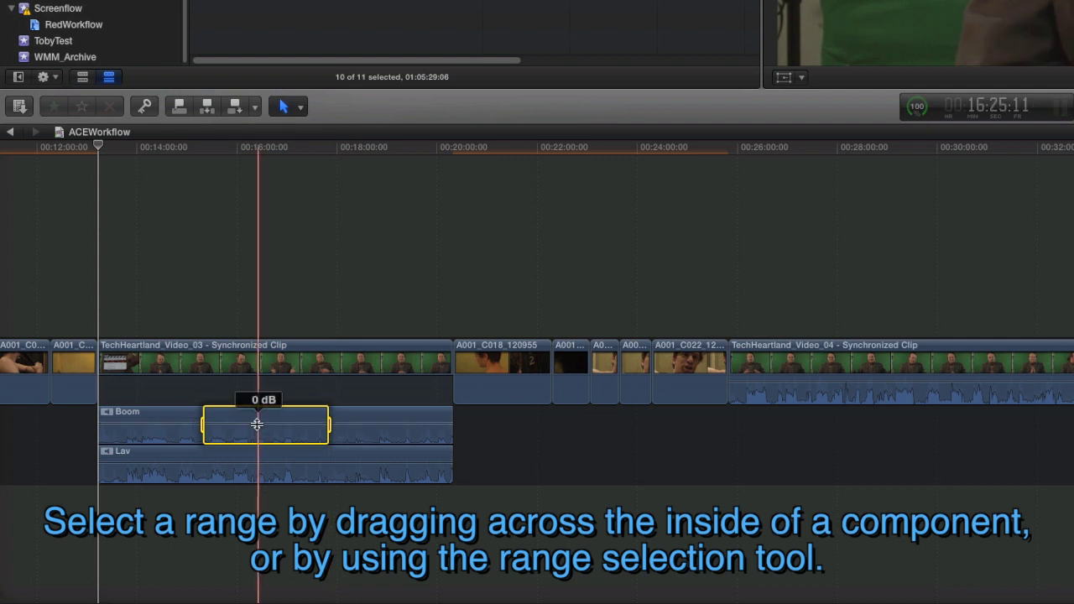
drag(257, 424, 257, 445)
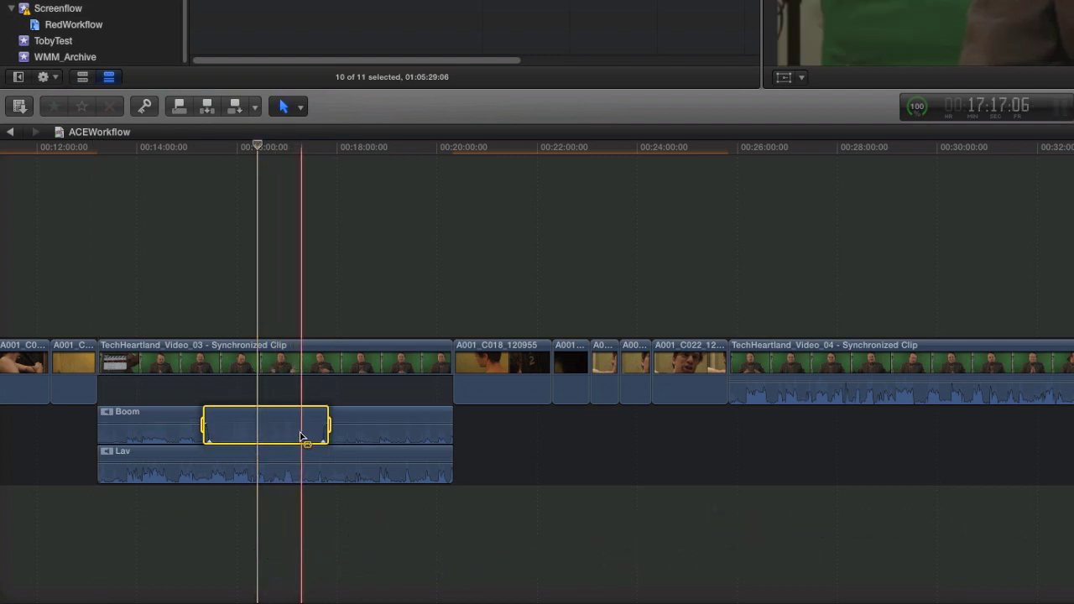
- Move the Boom volume keyframe near the range's end to 17:42:15 and add keyframes at 18:07:19 and 18:25:03, pulling the last one fully down
key(super+equal)
key(super+equal)
key(super+equal)
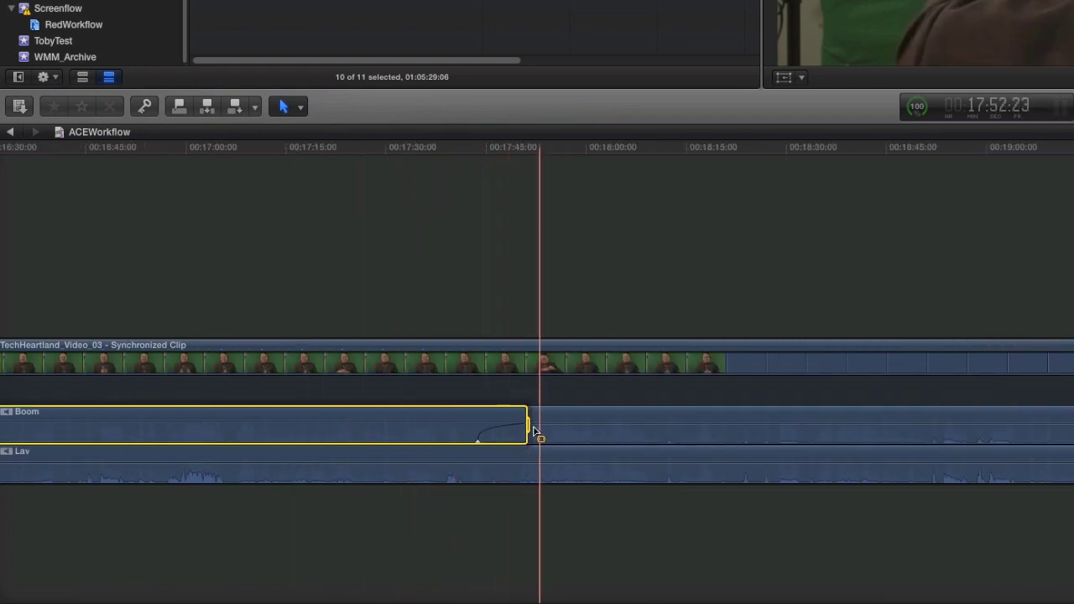
alt+click(478, 441)
mouse_move(478, 441)
mouse_down()
mouse_move(408, 441)
mouse_move(469, 451)
mouse_up()
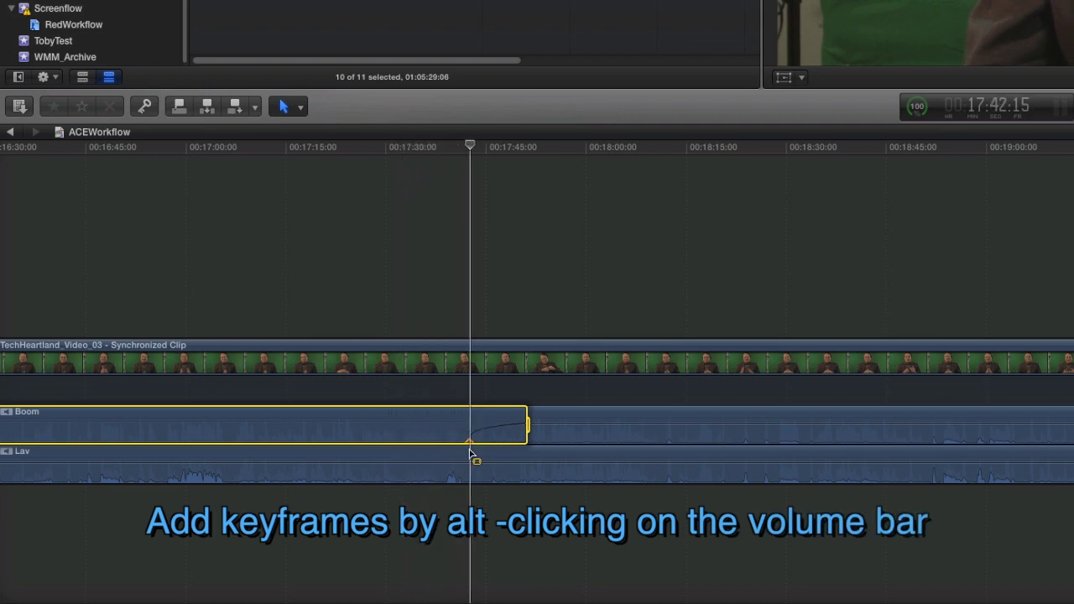
alt+click(638, 425)
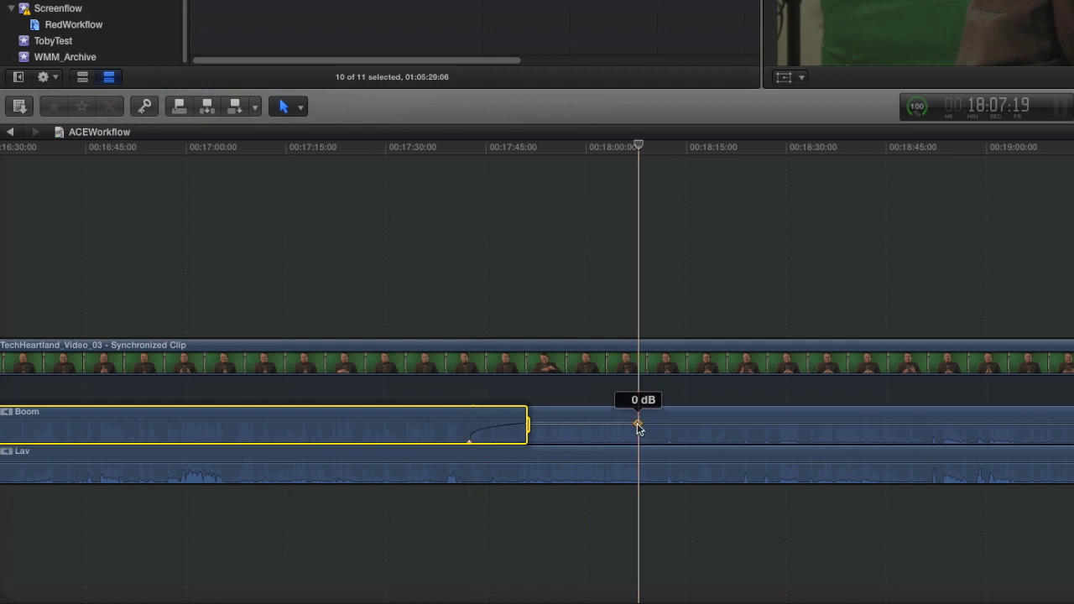
alt+click(752, 428)
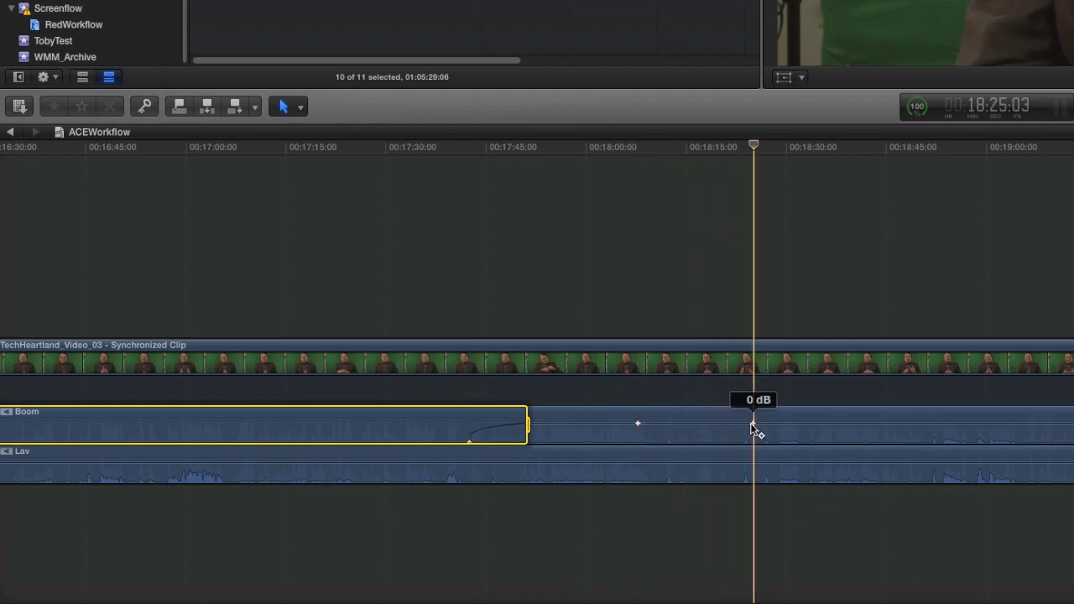
drag(752, 428, 752, 441)
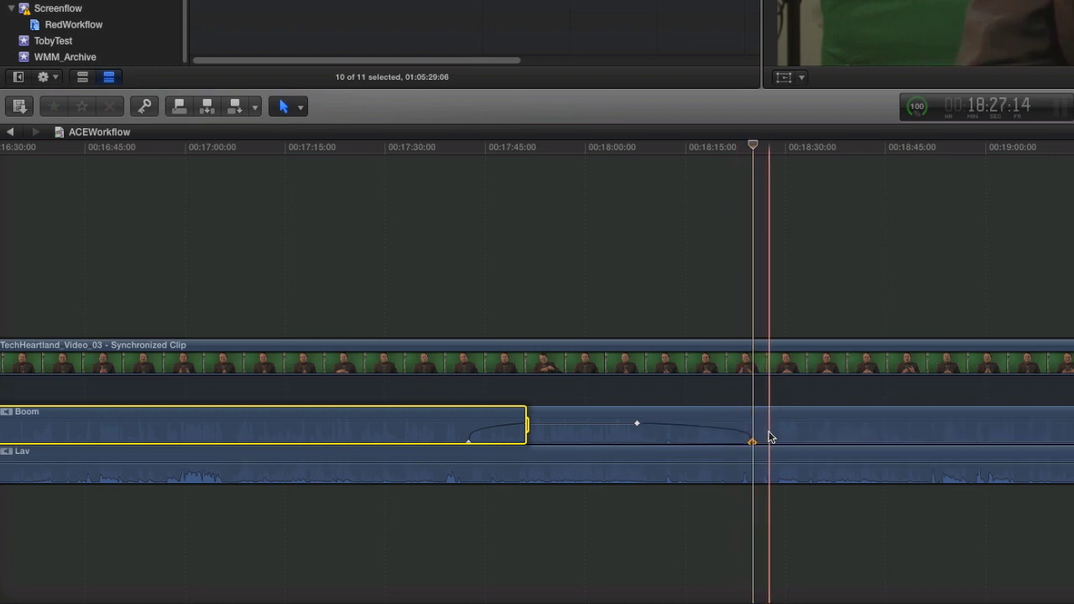
- Extend the a1 audio components of the first Shoot1_SamDoug_Multicam clip beyond both ends of its video, from about 01:49:50 to 01:58:45
scroll(767, 436, right, 10)
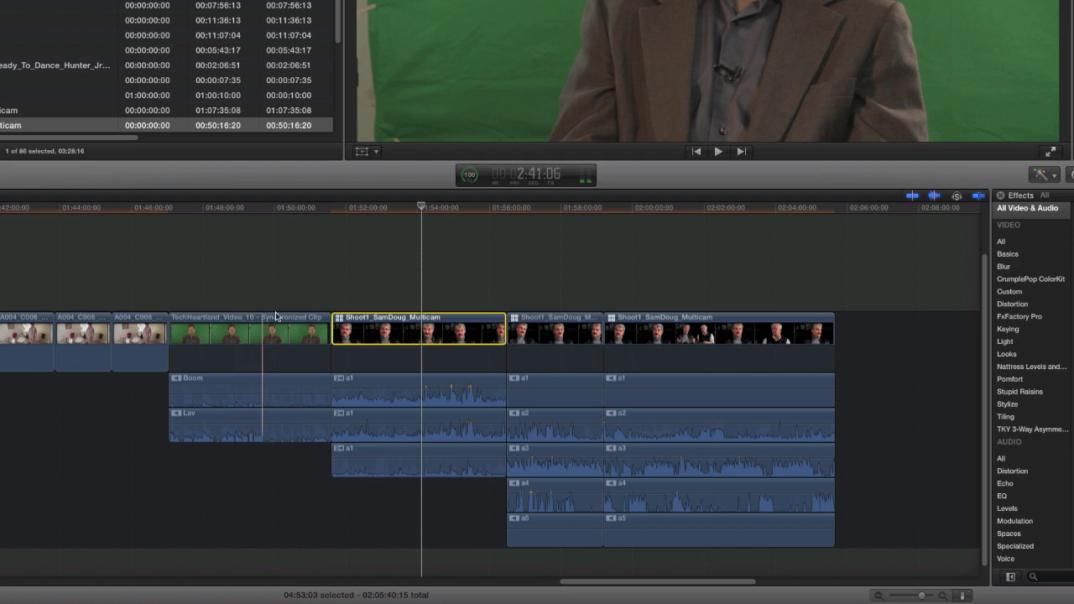
click(421, 305)
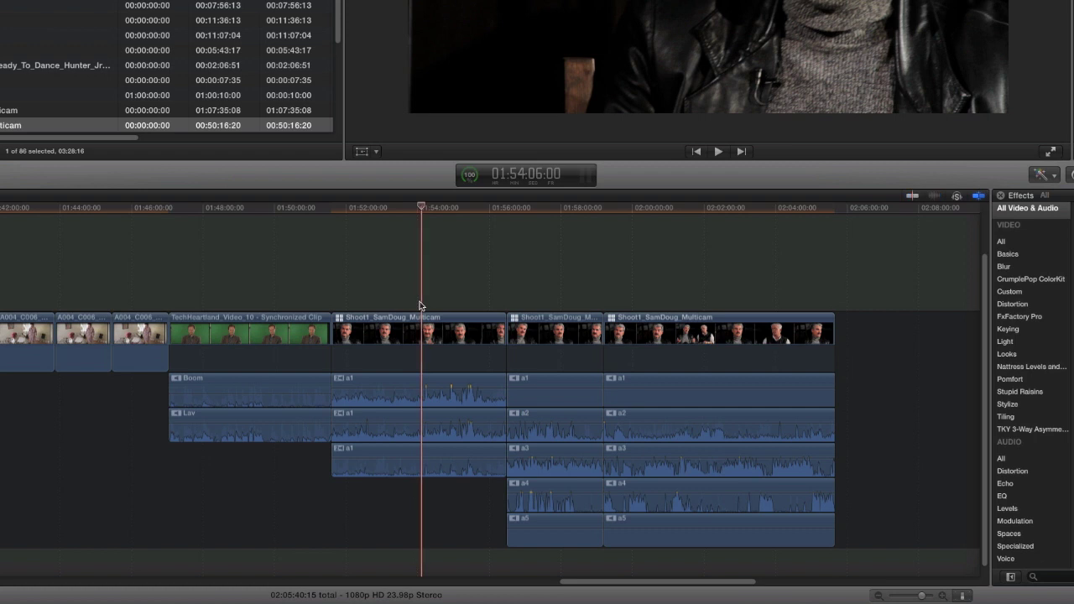
drag(333, 392, 271, 406)
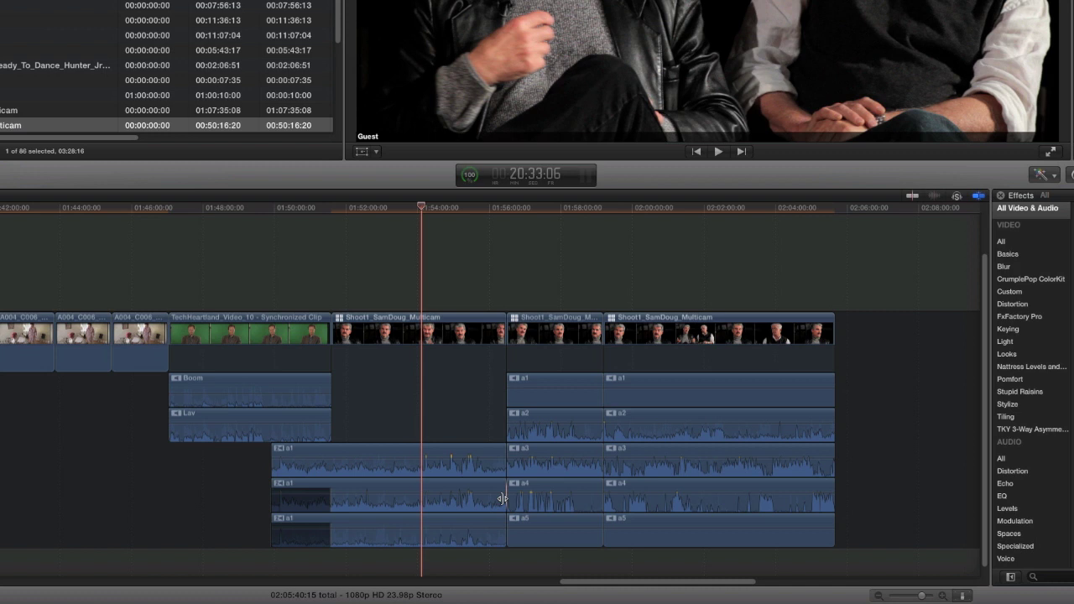
drag(502, 498, 588, 515)
key(ctrl+alt+s)
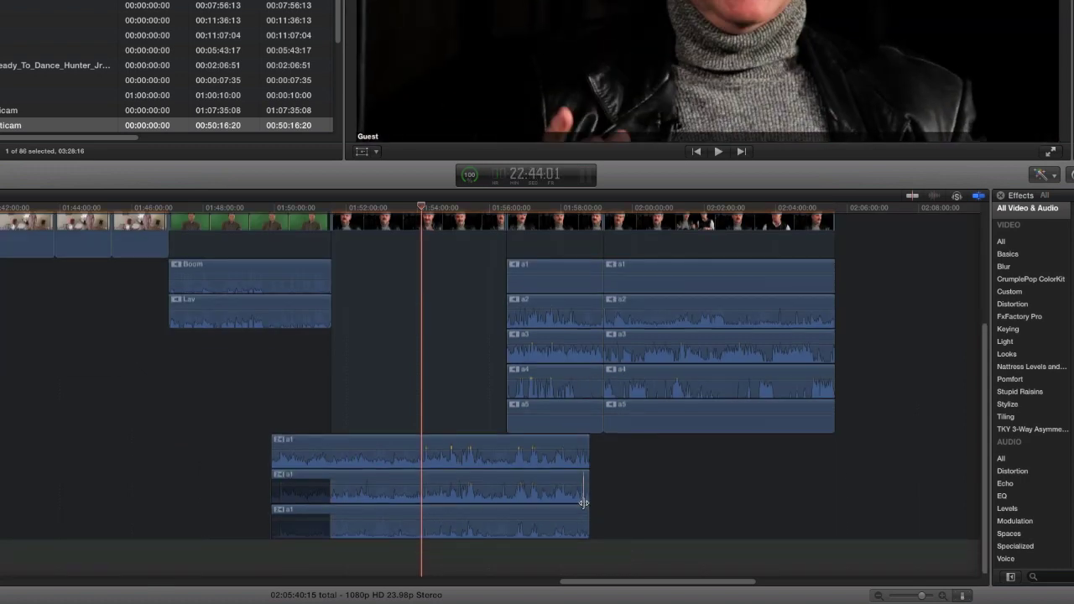
- Reduce the clip height in the timeline's clip appearance settings so the tracks take up less space
click(963, 597)
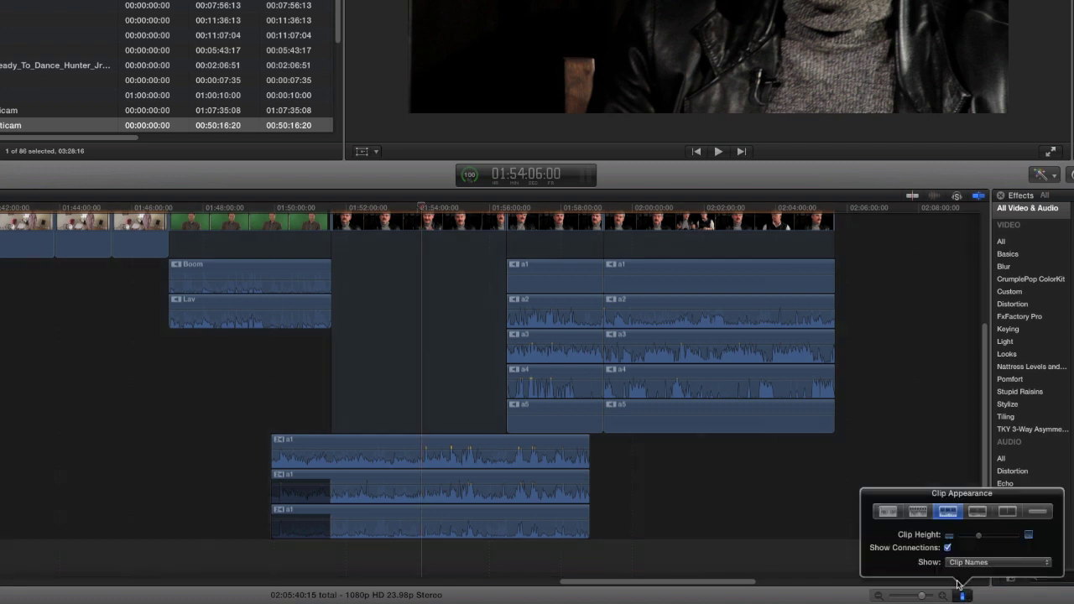
drag(980, 541, 956, 541)
scroll(476, 477, up, 3)
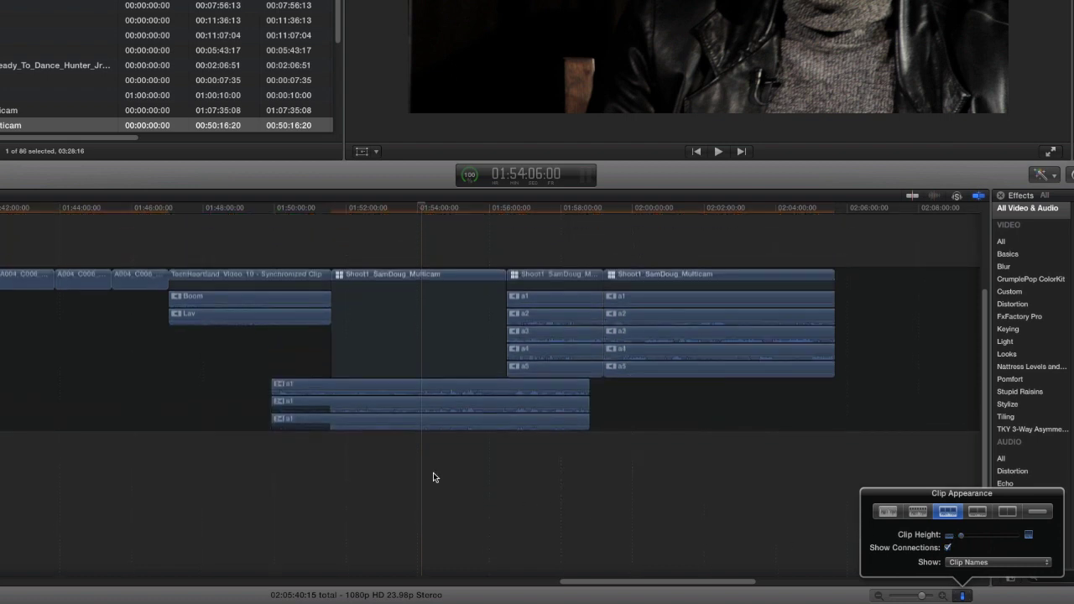
click(432, 475)
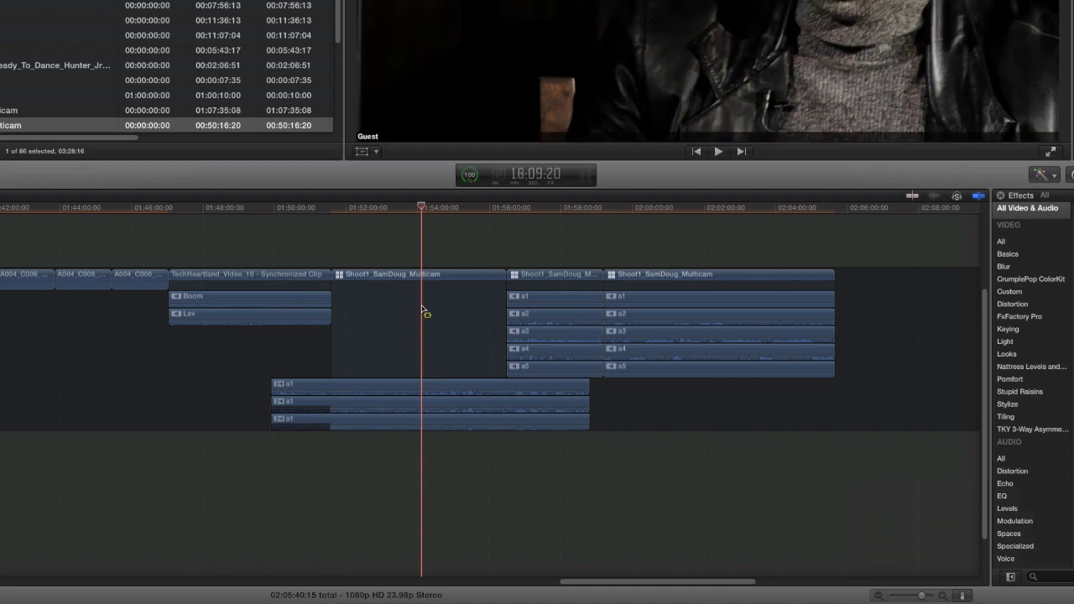
- Try moving the first Shoot1_SamDoug_Multicam clip out of the storyline as a connected clip below it, and undo the move
click(422, 319)
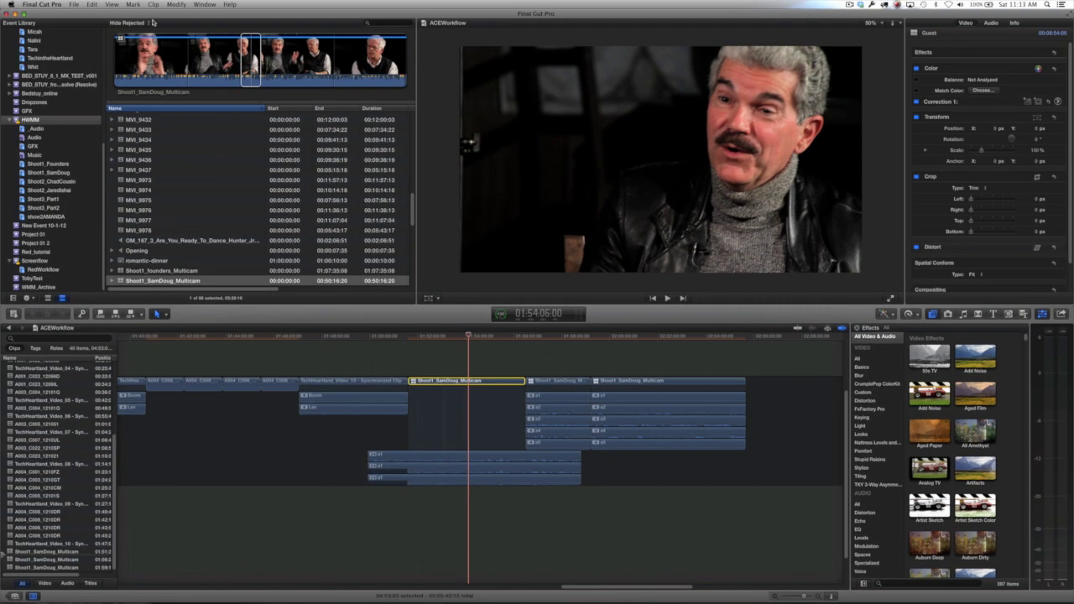
click(153, 4)
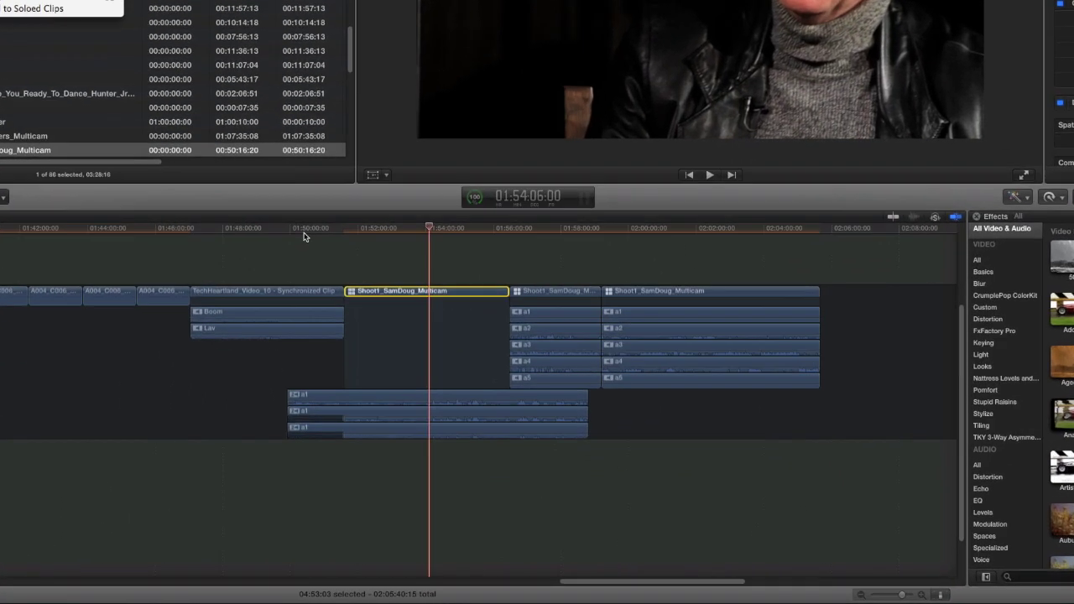
click(411, 355)
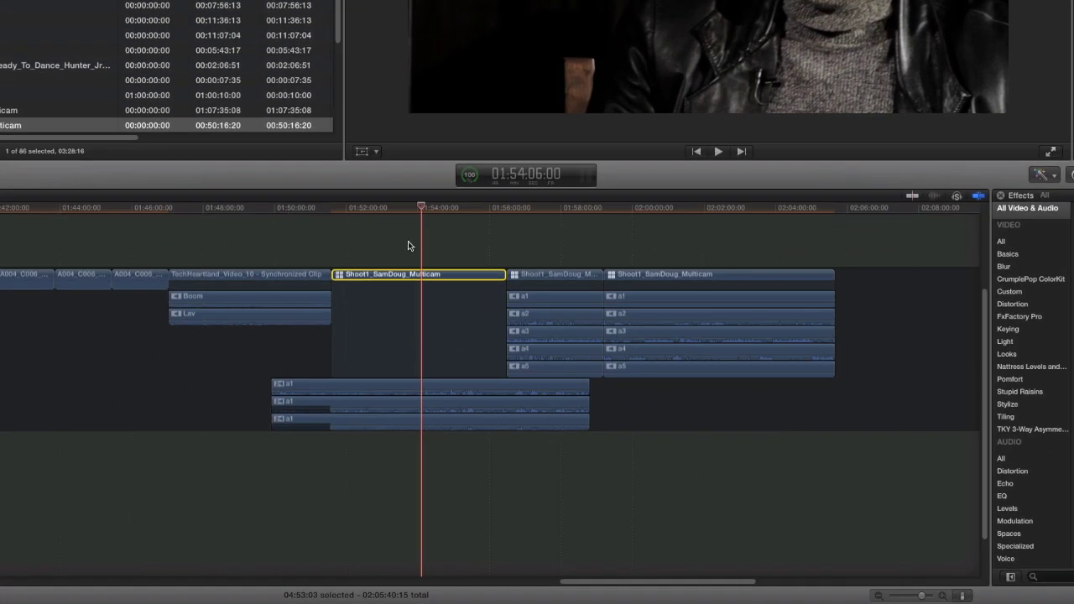
drag(411, 274, 563, 457)
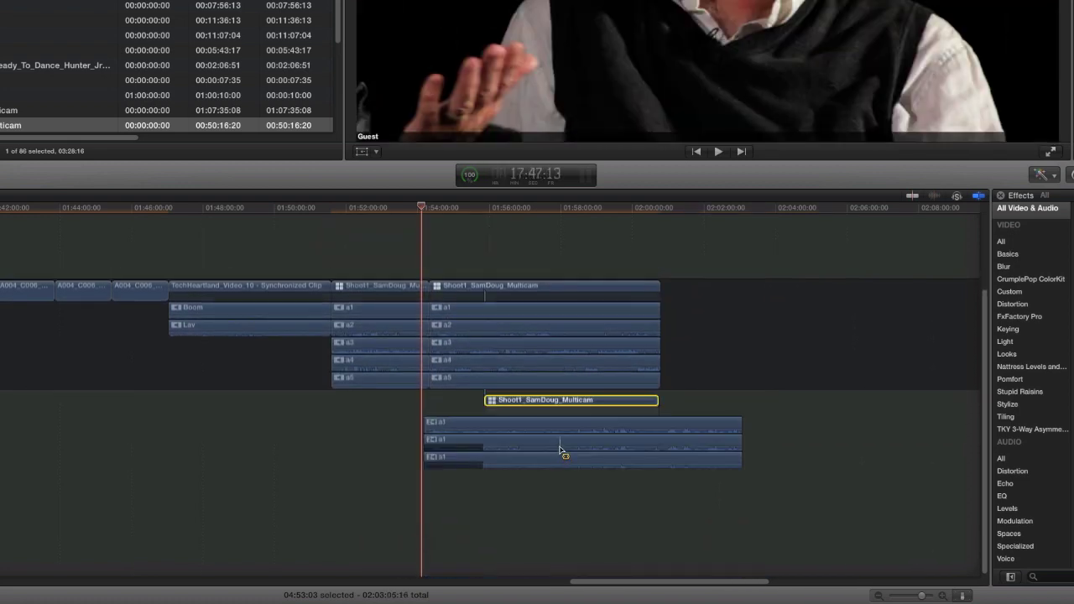
key(super+z)
key(super+z)
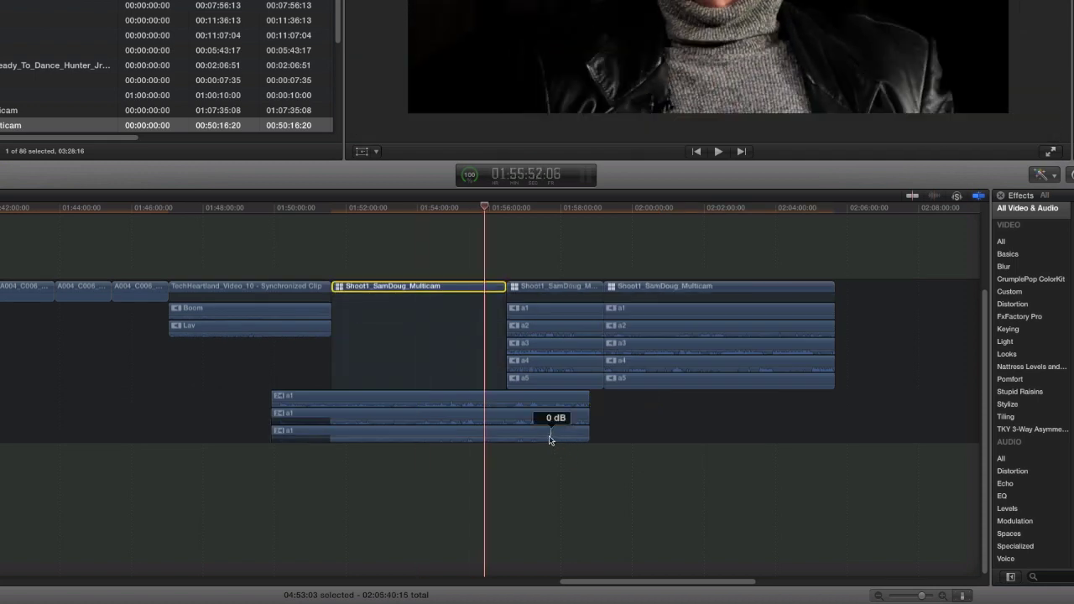
- Move the first Shoot1_SamDoug_Multicam clip below the storyline, connected at about 01:56:50, and fill its gap with the selected browser clip using Replace from Start
drag(418, 302, 601, 483)
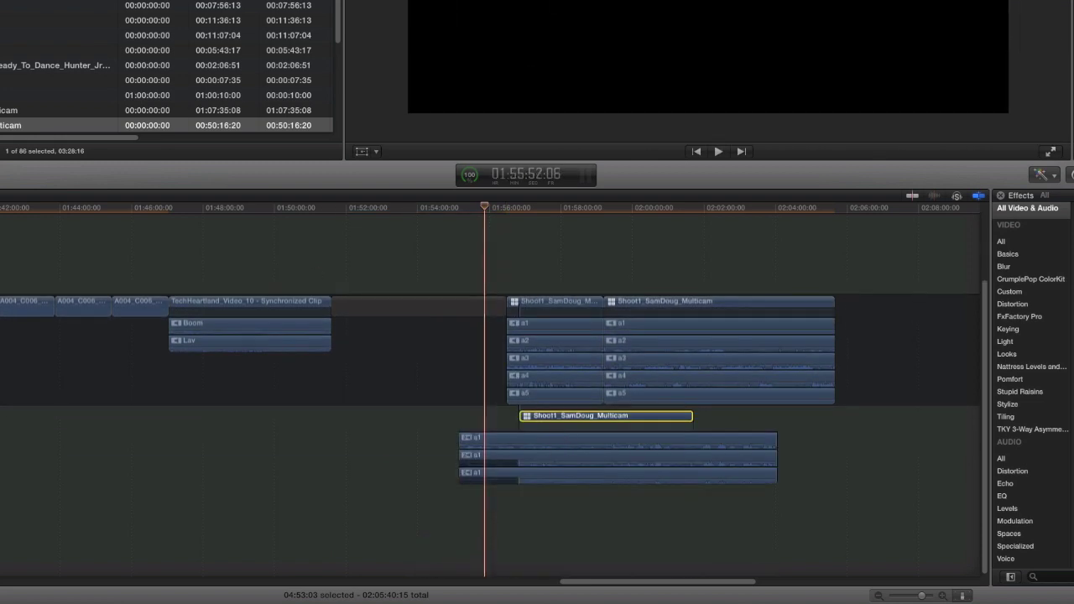
key(space)
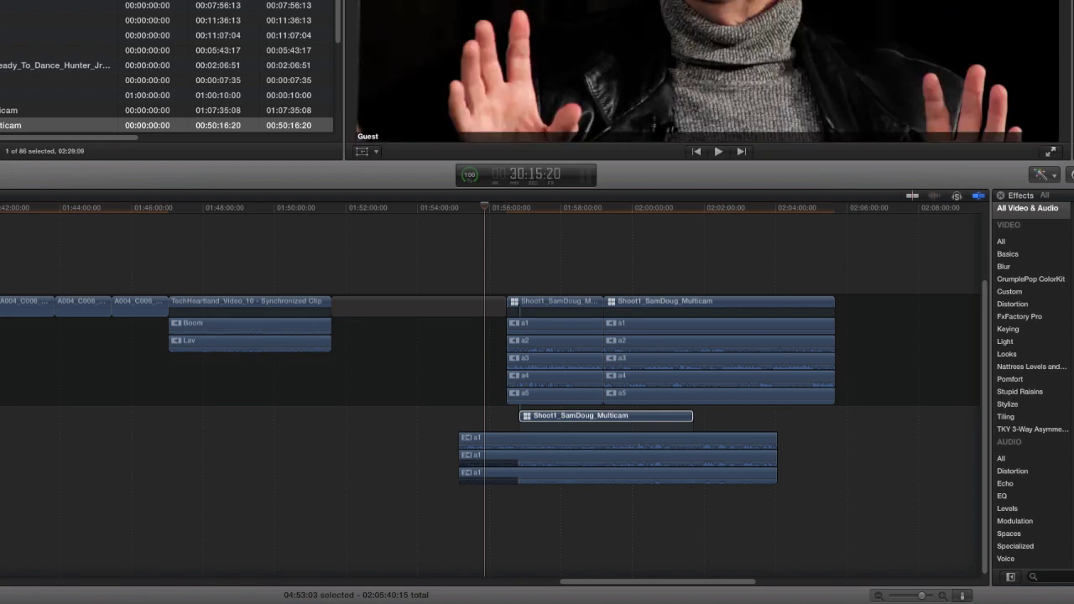
click(371, 316)
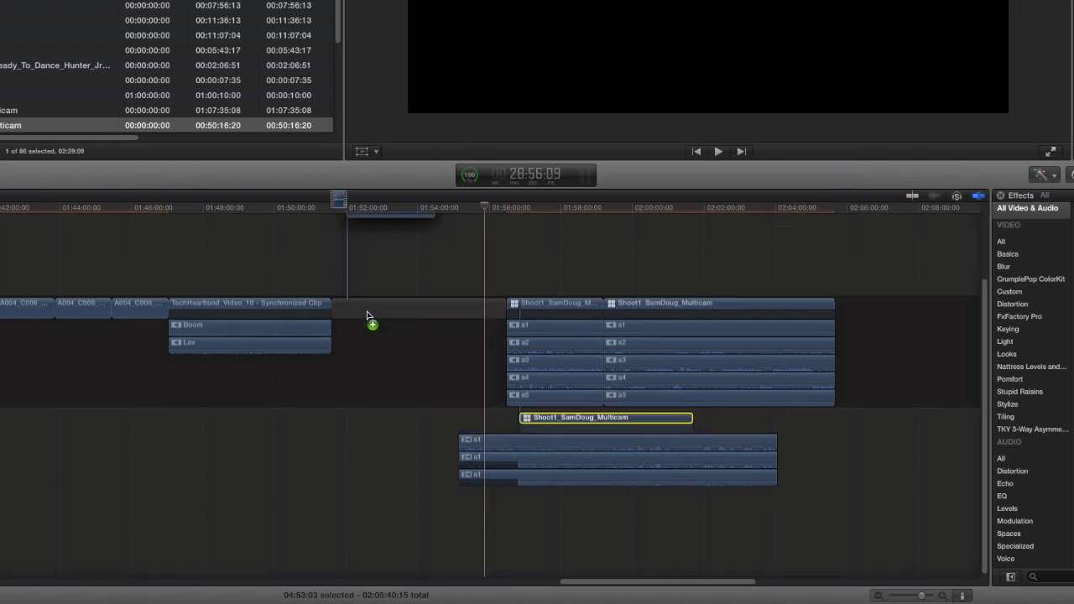
drag(366, 312, 367, 311)
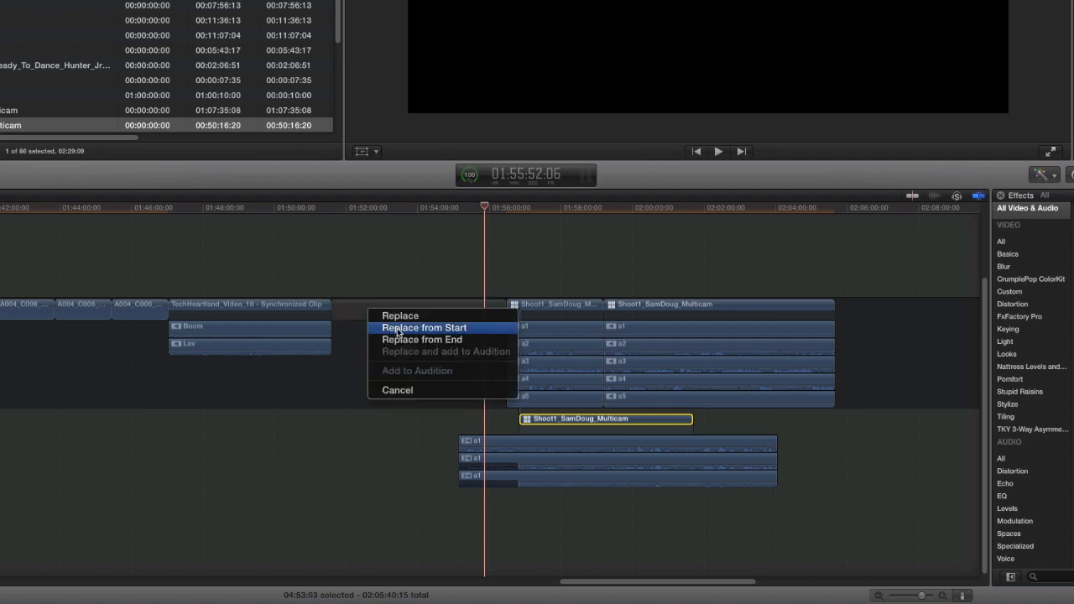
click(398, 331)
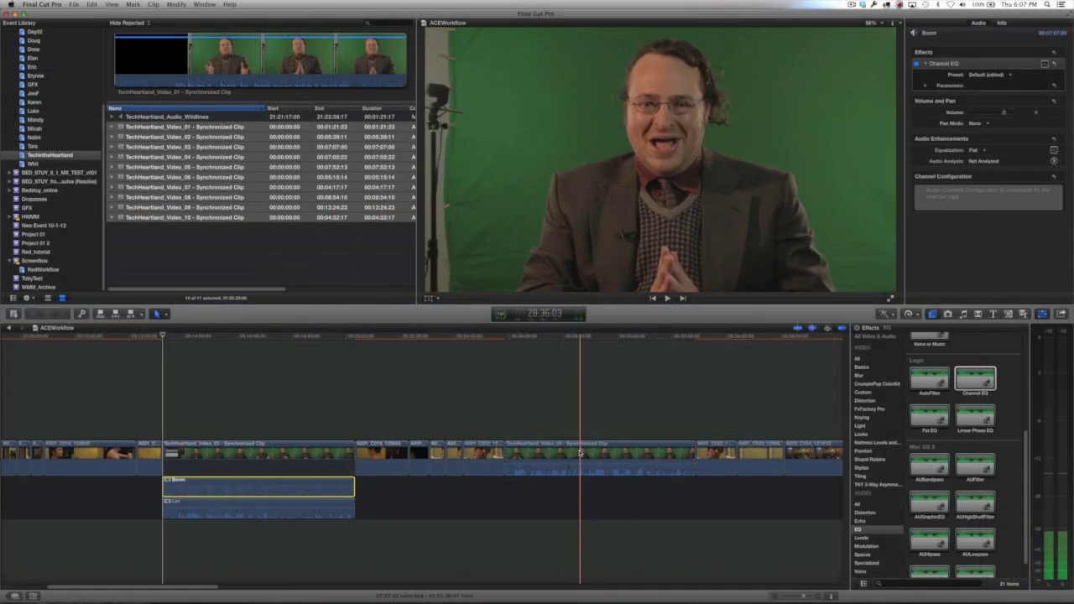
- Lower the volume of the Lav component of TechHeartland_Video_03 to -10 dB
click(579, 453)
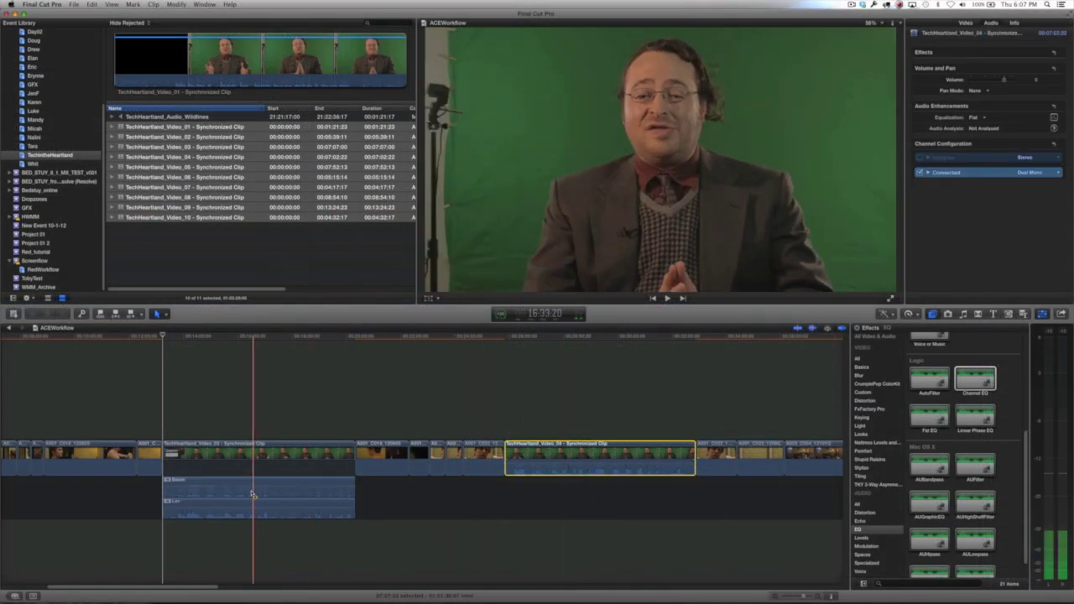
click(253, 516)
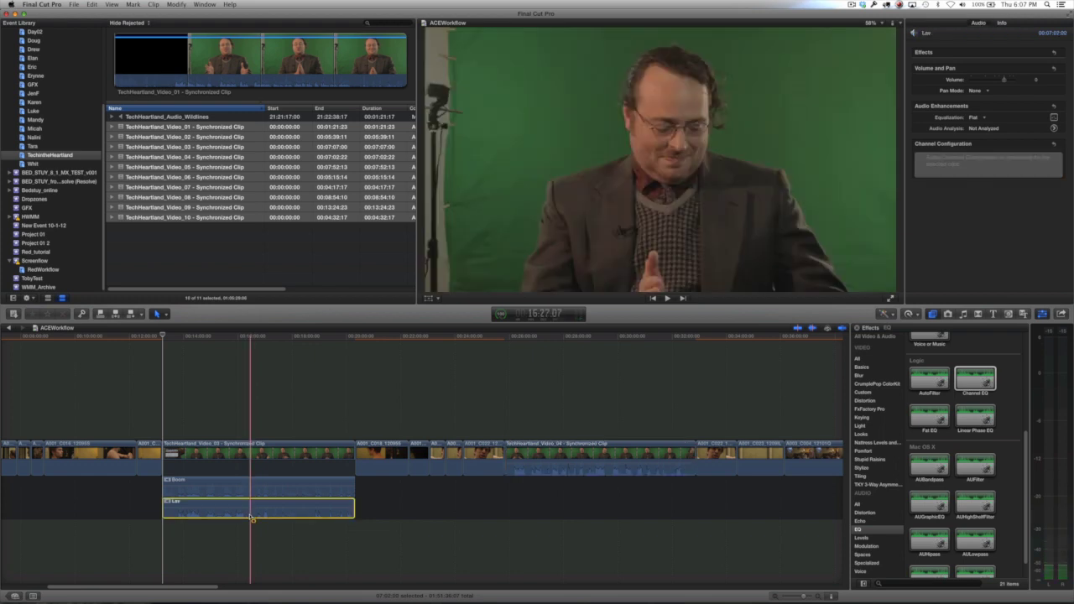
drag(251, 504, 250, 509)
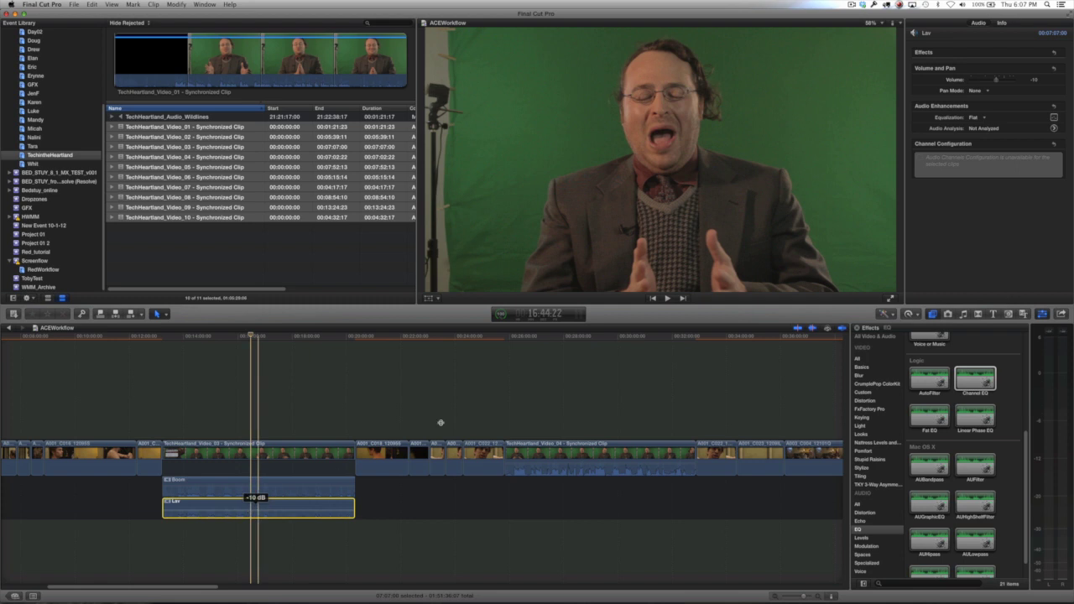
- Set the 256 Hz, 512 Hz and 1 kHz bands of the Lav component's graphic equalizer to -20 dB
click(1054, 118)
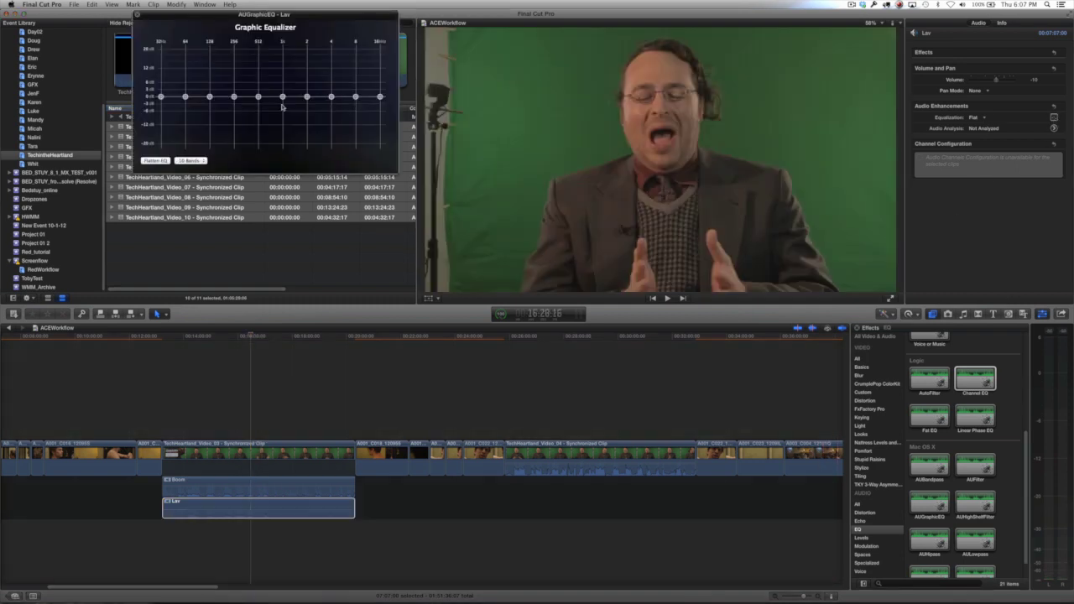
drag(234, 97, 234, 143)
drag(259, 98, 258, 143)
drag(283, 97, 283, 155)
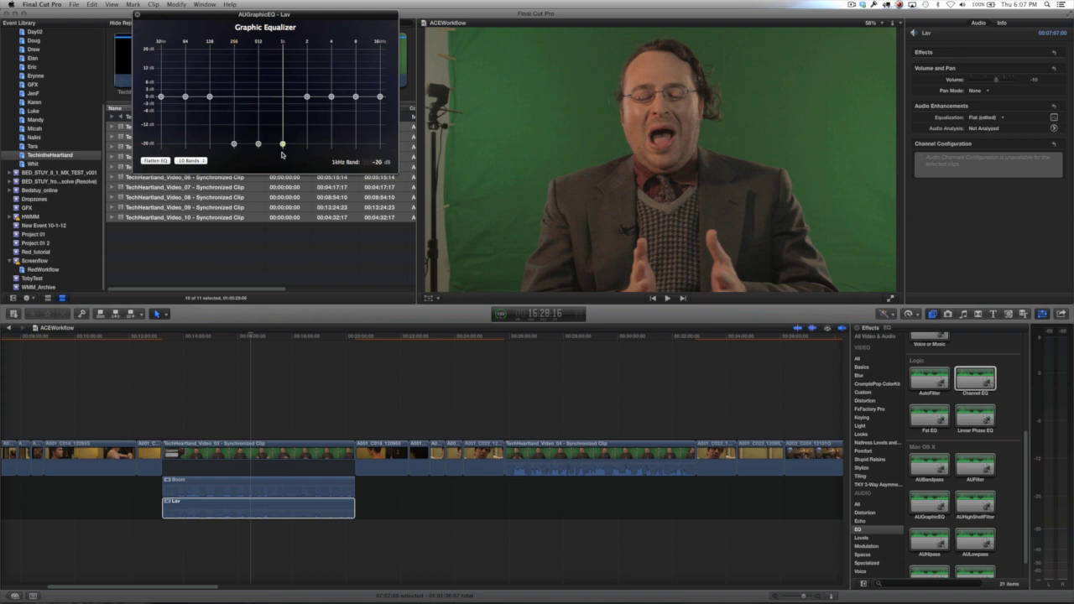
click(137, 14)
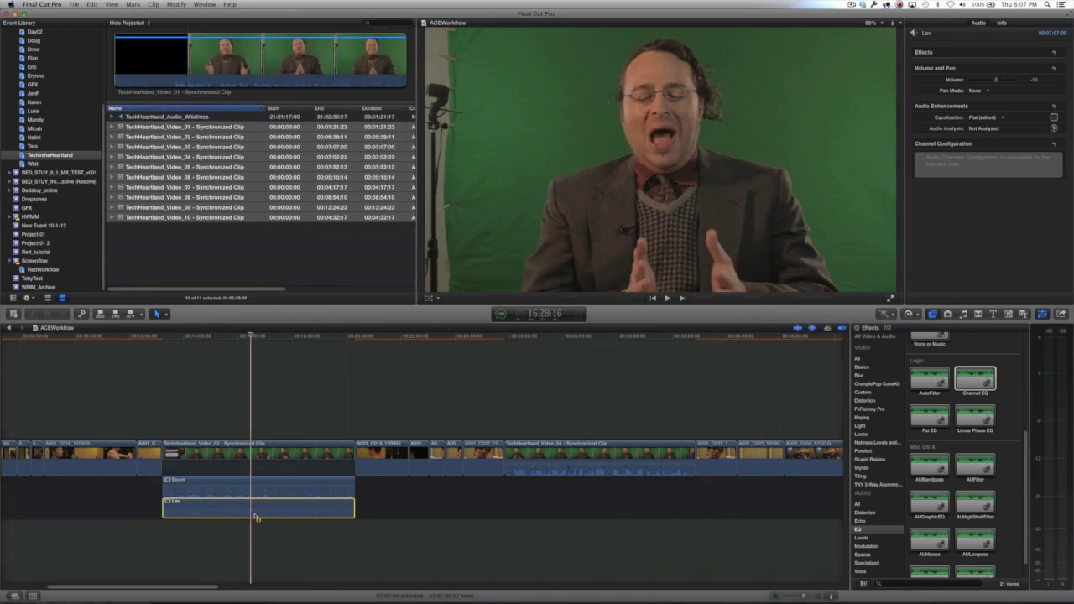
- Expand the audio components of TechHeartland_Video_04 and paste only the Volume and EQ attributes of the TechHeartland_Video_03 Lav onto its Boom and Lav
click(577, 453)
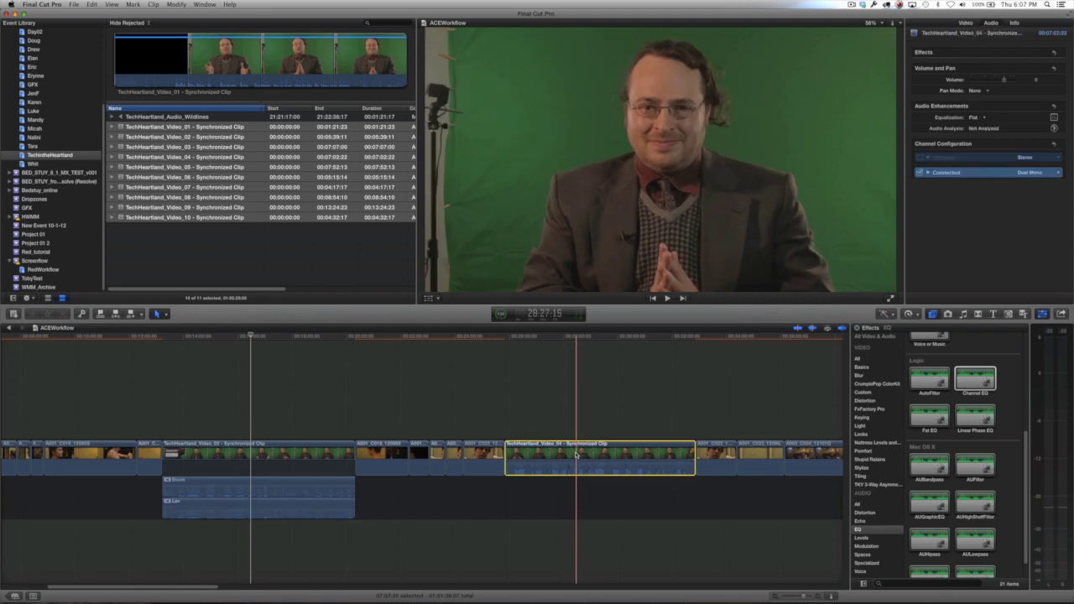
key(ctrl+alt+s)
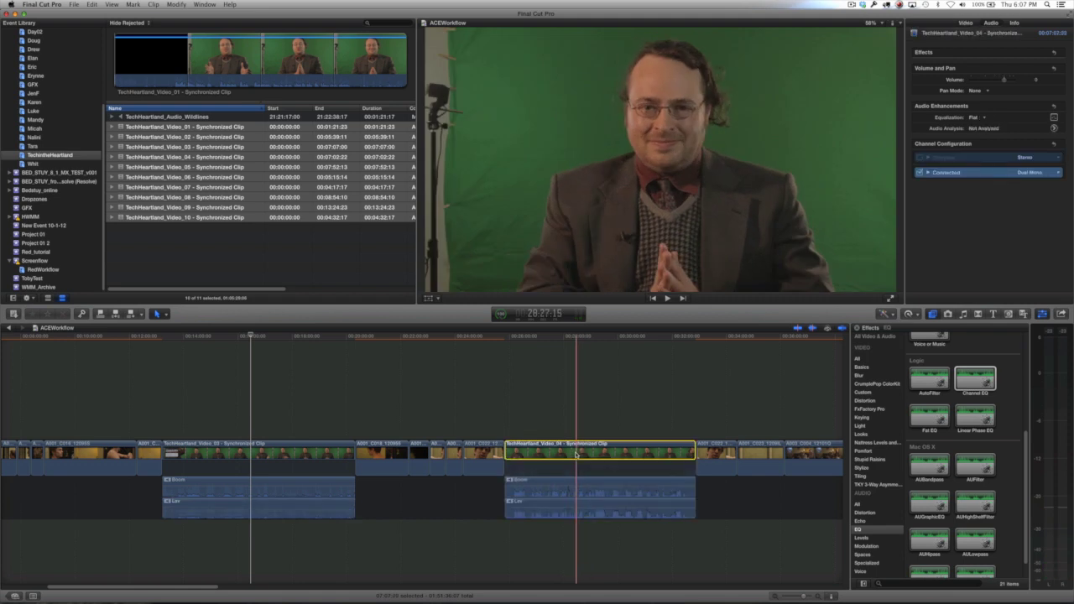
drag(571, 490, 547, 541)
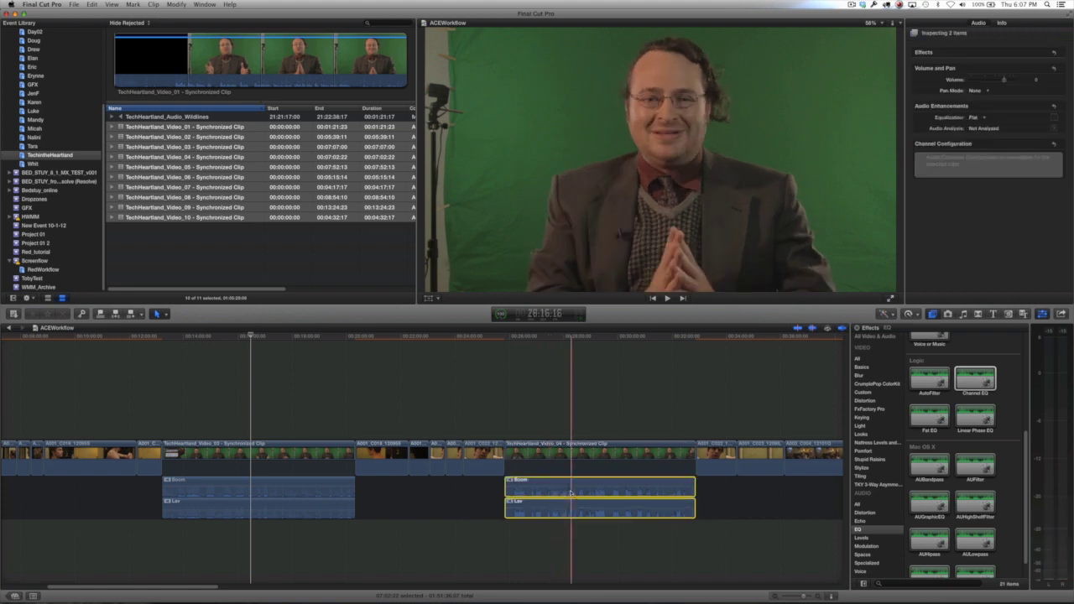
key(shift+super+v)
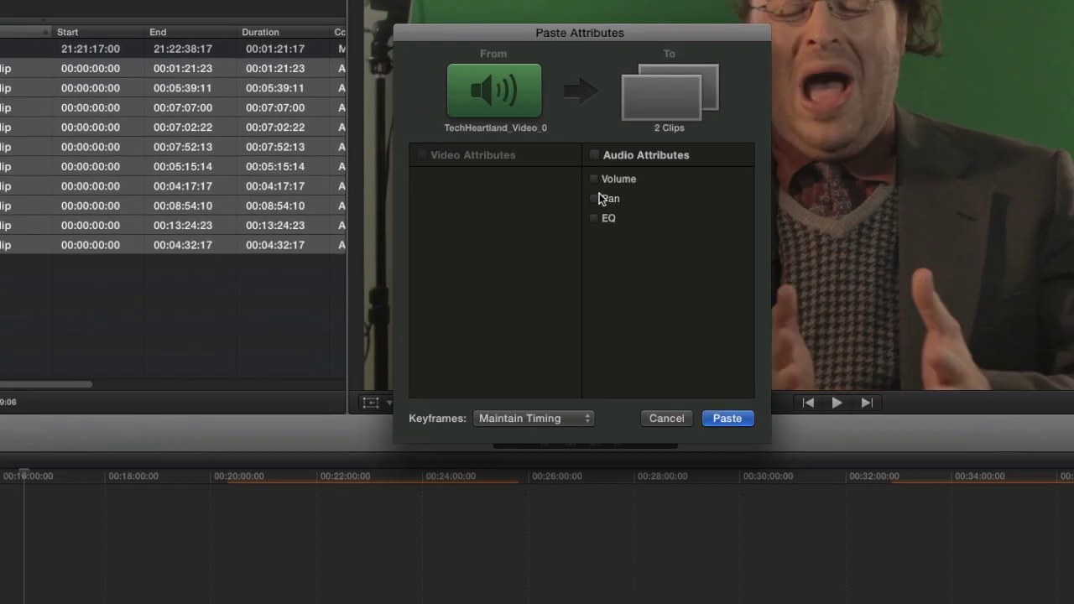
click(594, 218)
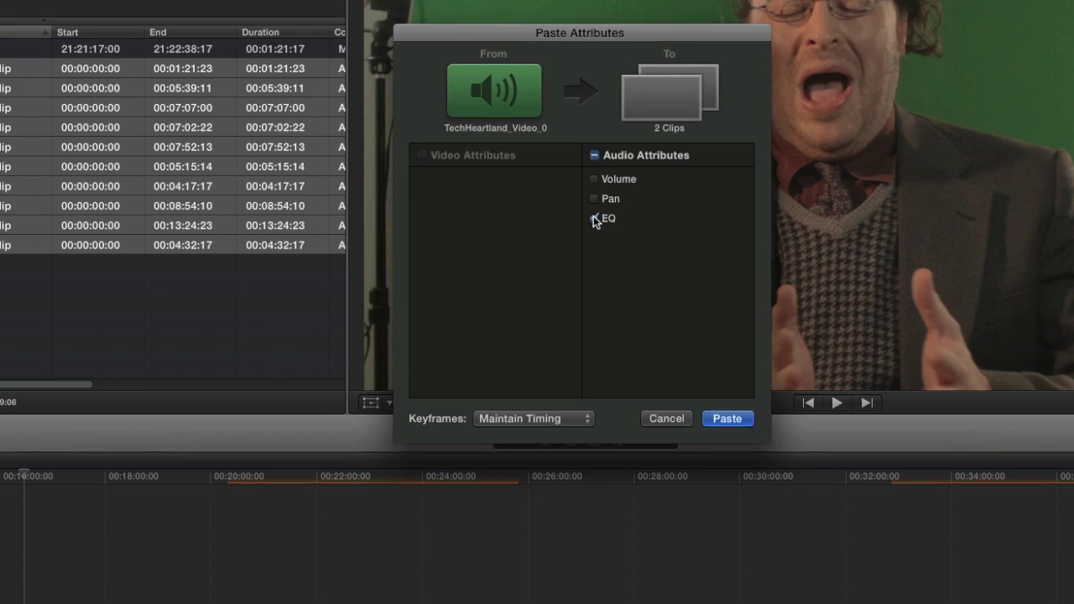
click(594, 180)
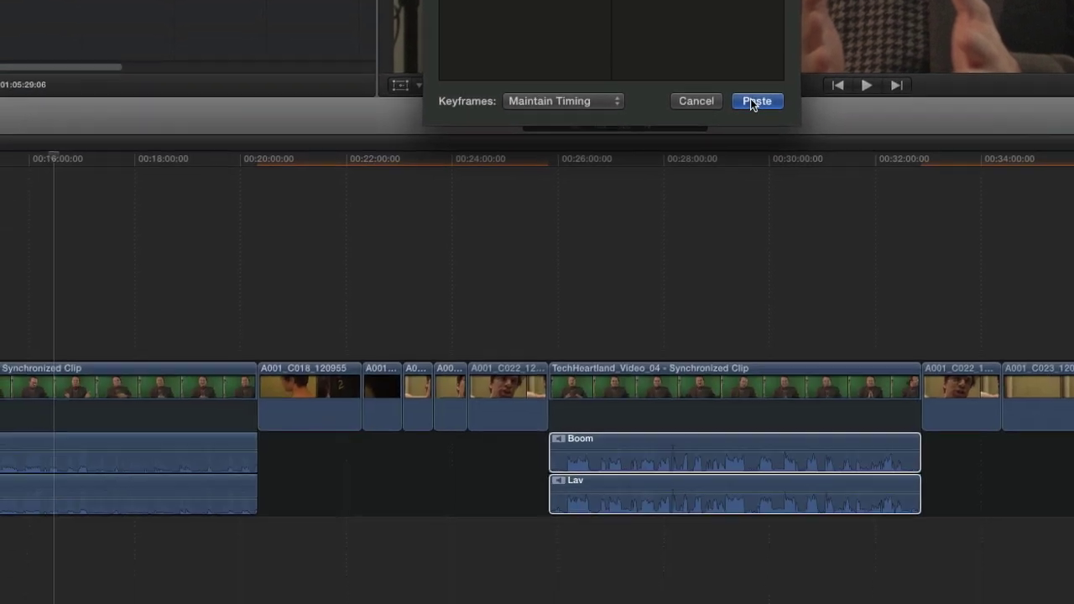
click(755, 101)
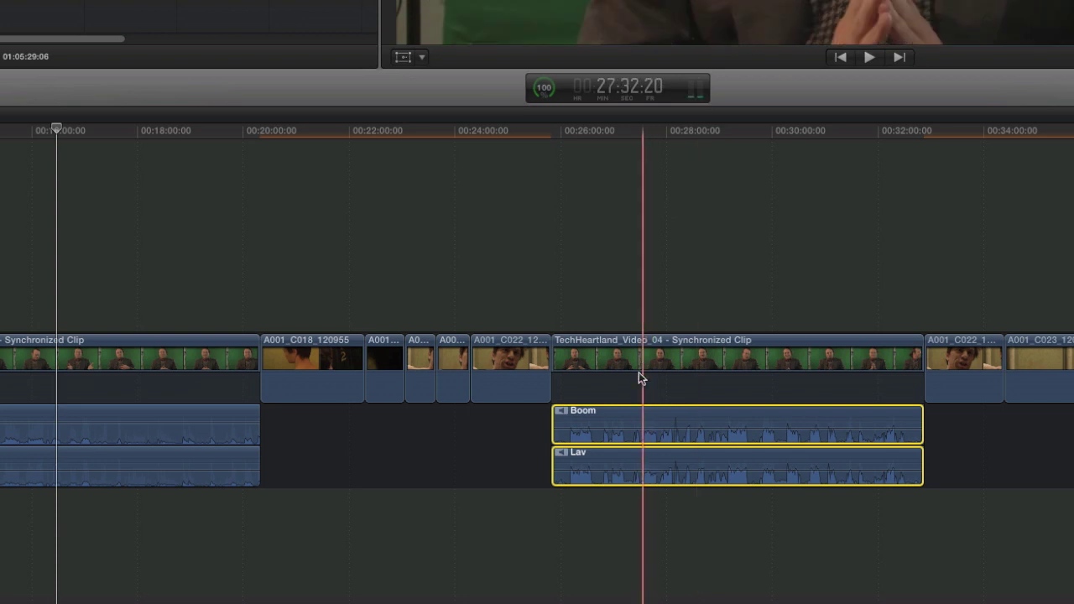
- Check the pasted volume and graphic equalizer settings on the Boom component of TechHeartland_Video_04
click(630, 517)
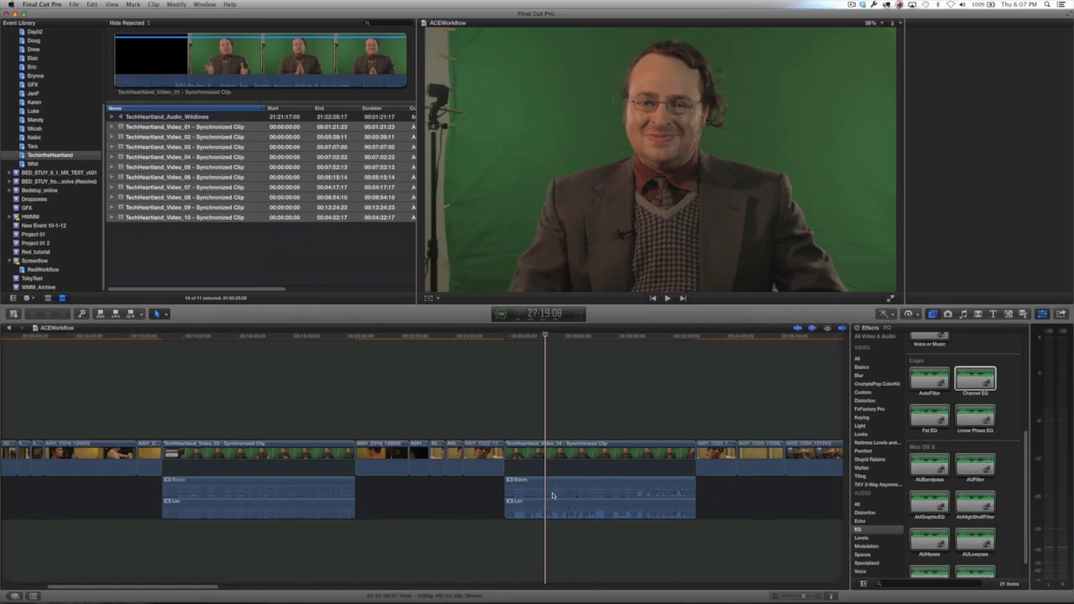
click(552, 494)
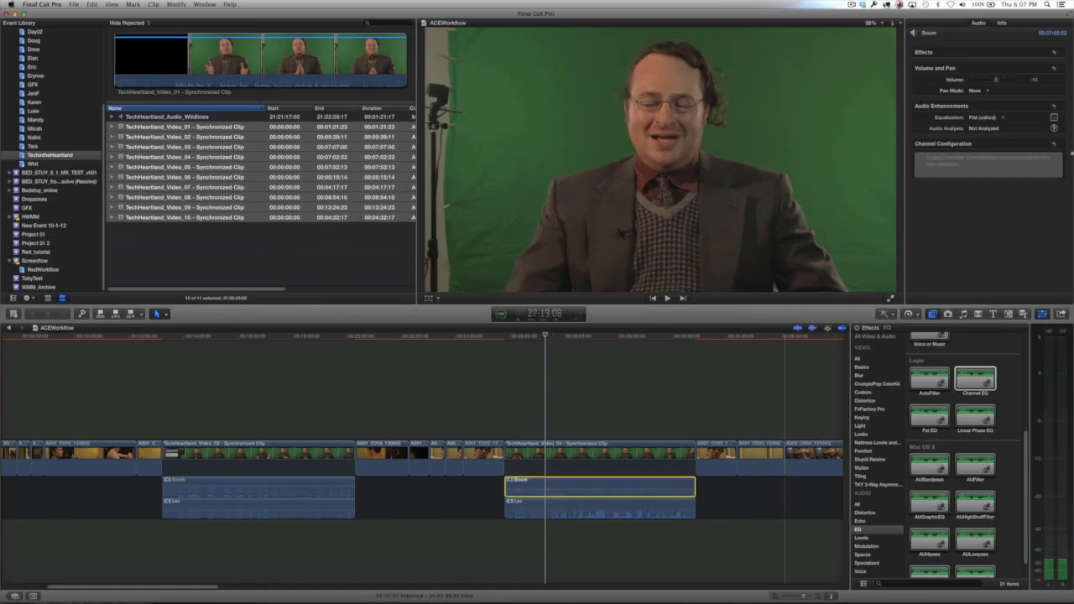
click(1054, 118)
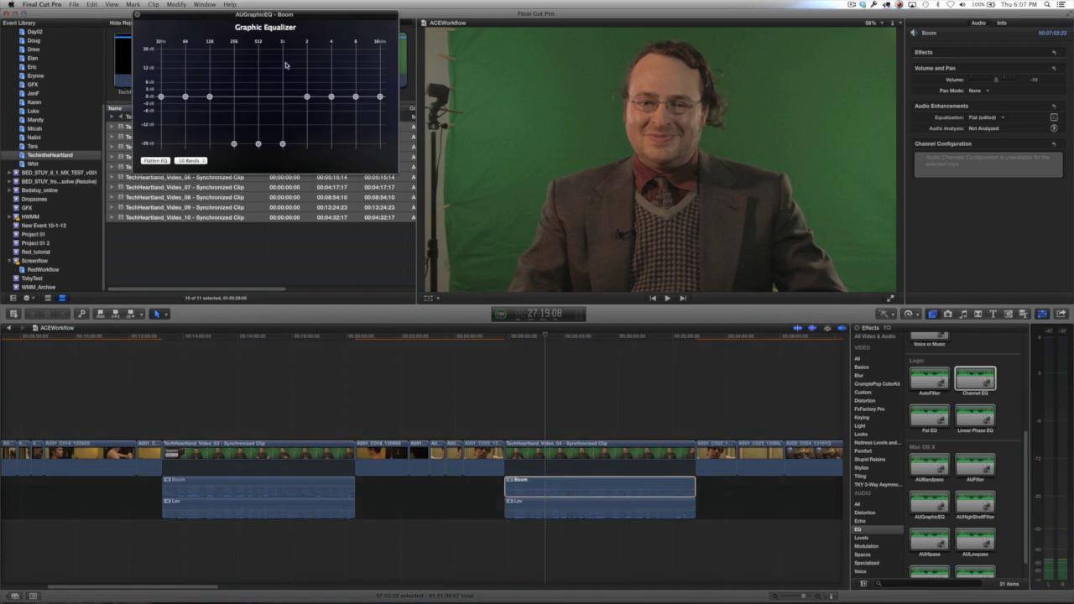
click(136, 16)
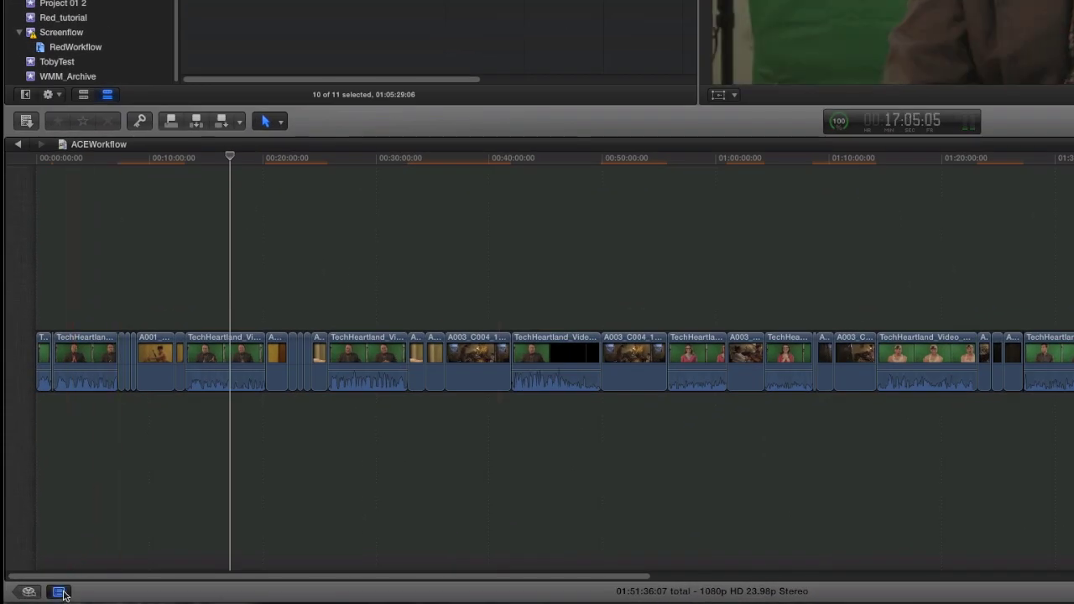
- Show the timeline index filtered by "tech", select TechHeartland_Video_01 through TechHeartland_Video_10, and expand their audio components
click(59, 592)
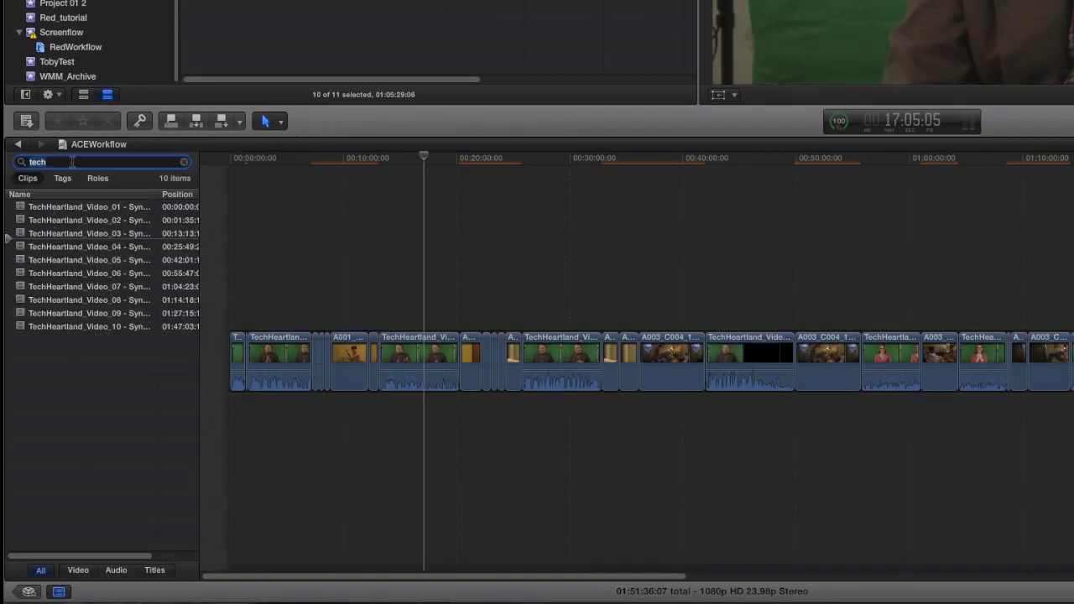
click(52, 210)
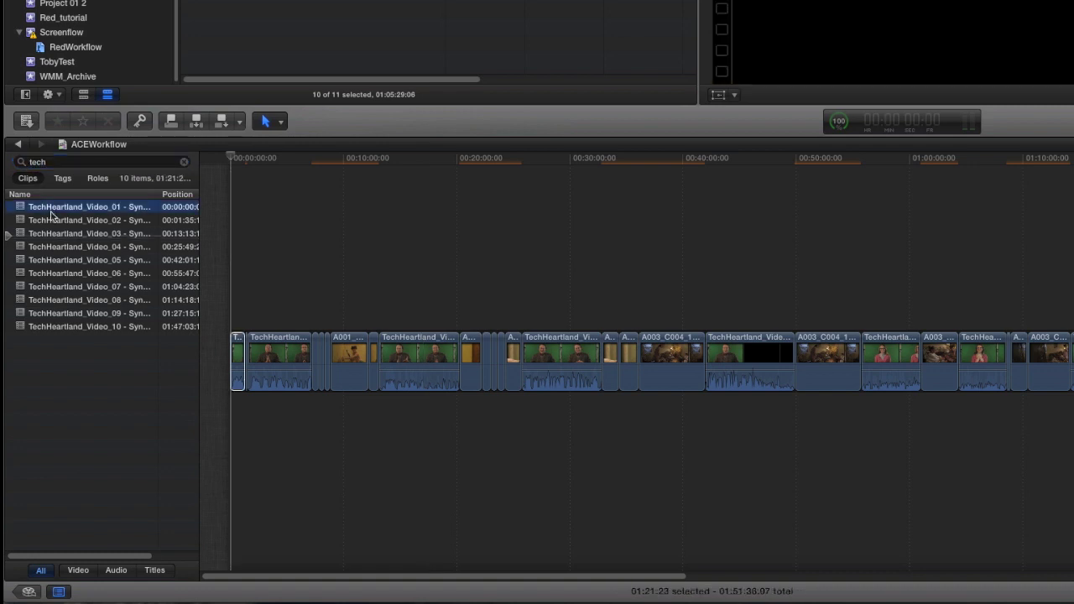
shift+click(52, 329)
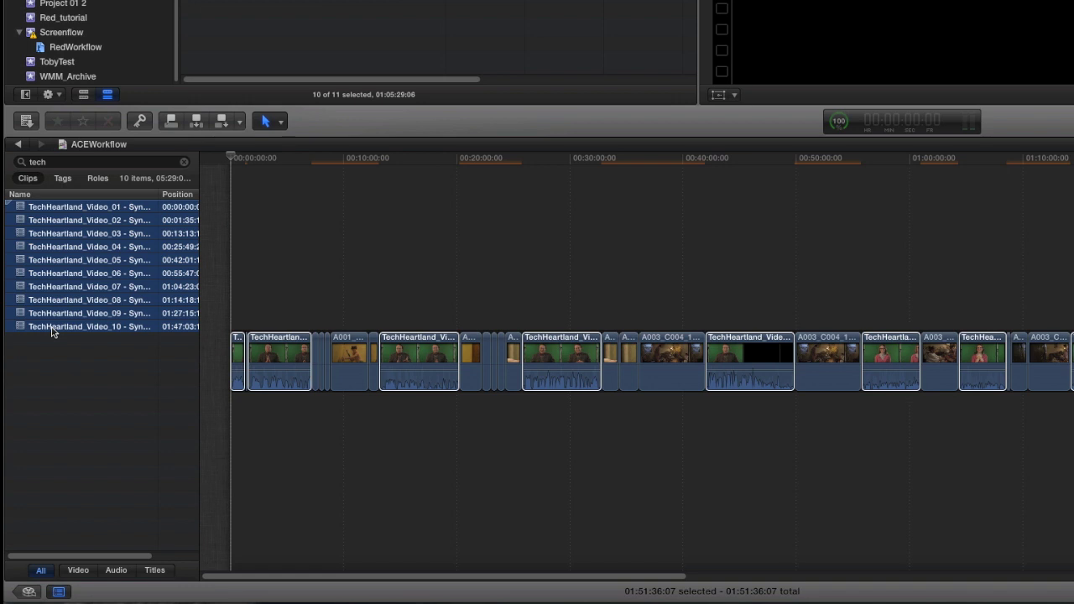
key(ctrl+alt+s)
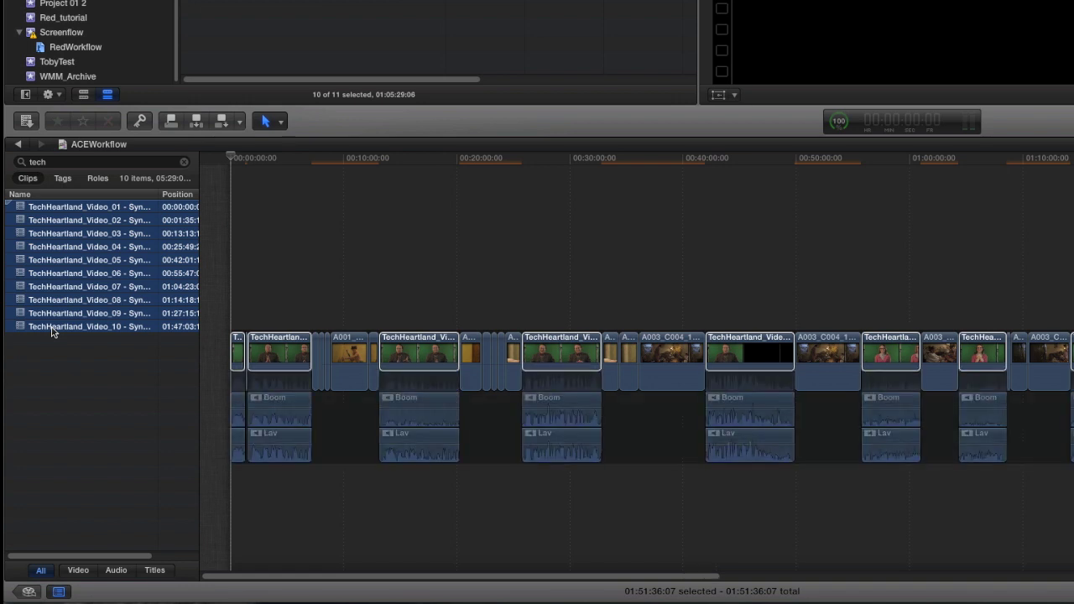
- Select the Boom components of all ten TechHeartland clips, plus the Lav components of TechHeartland_Video_09, 05 and 04
click(233, 421)
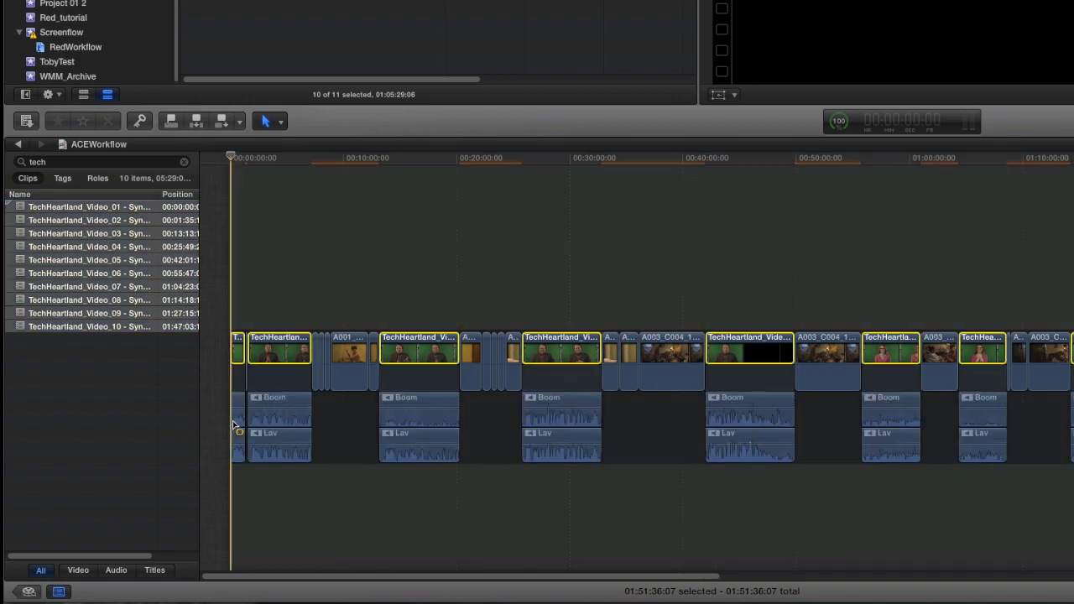
click(235, 422)
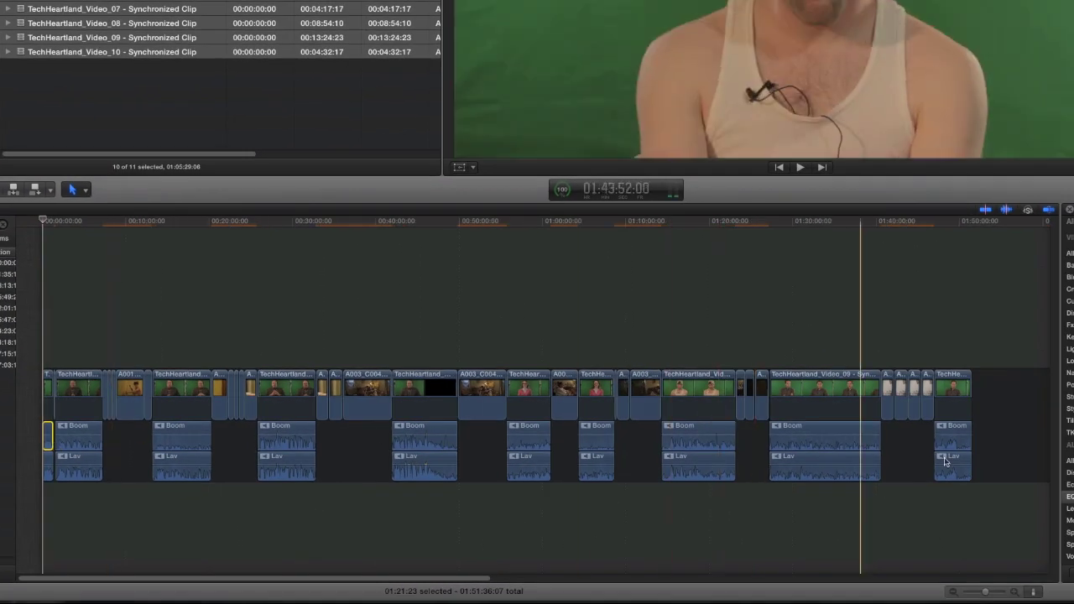
shift+click(947, 443)
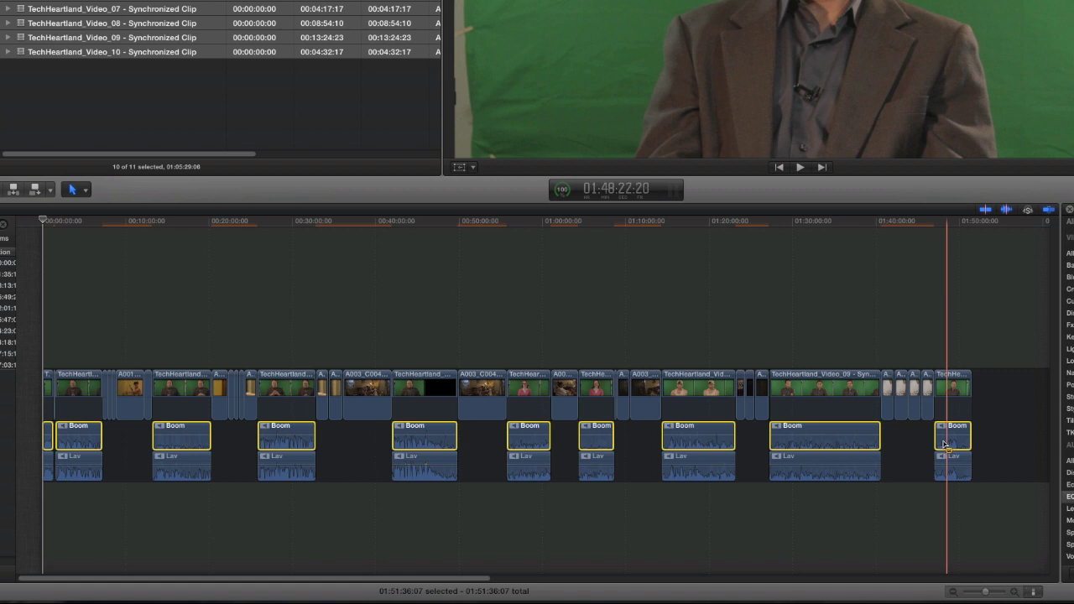
shift+click(845, 461)
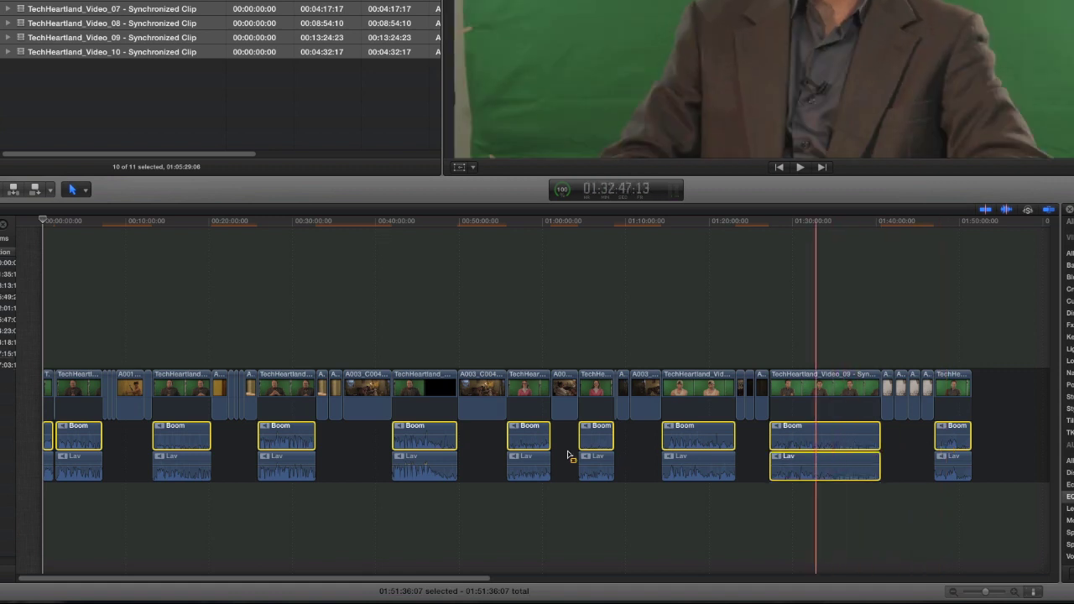
shift+click(437, 461)
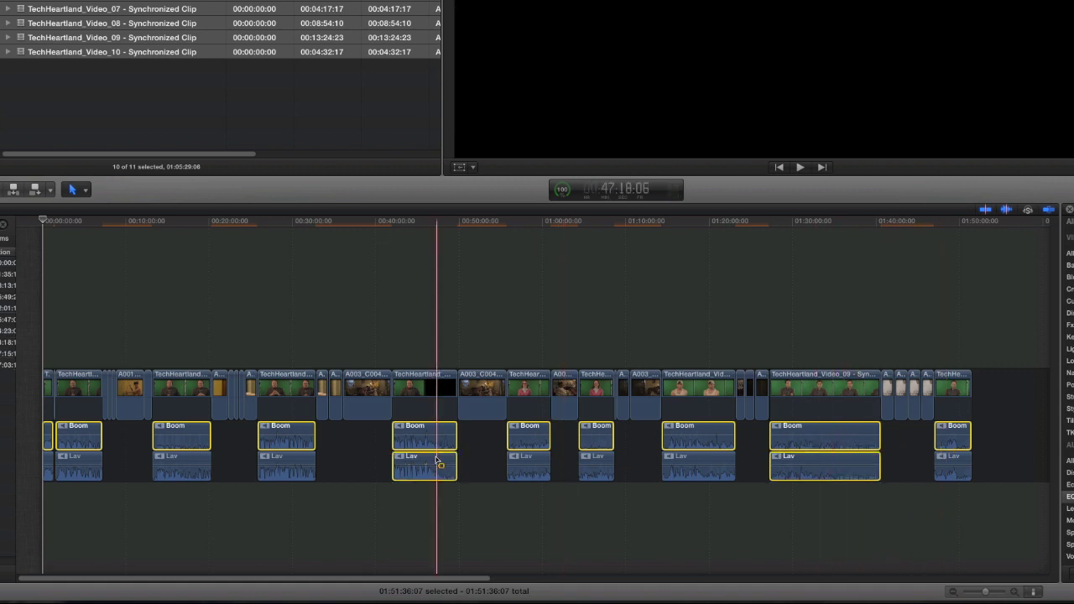
shift+click(293, 461)
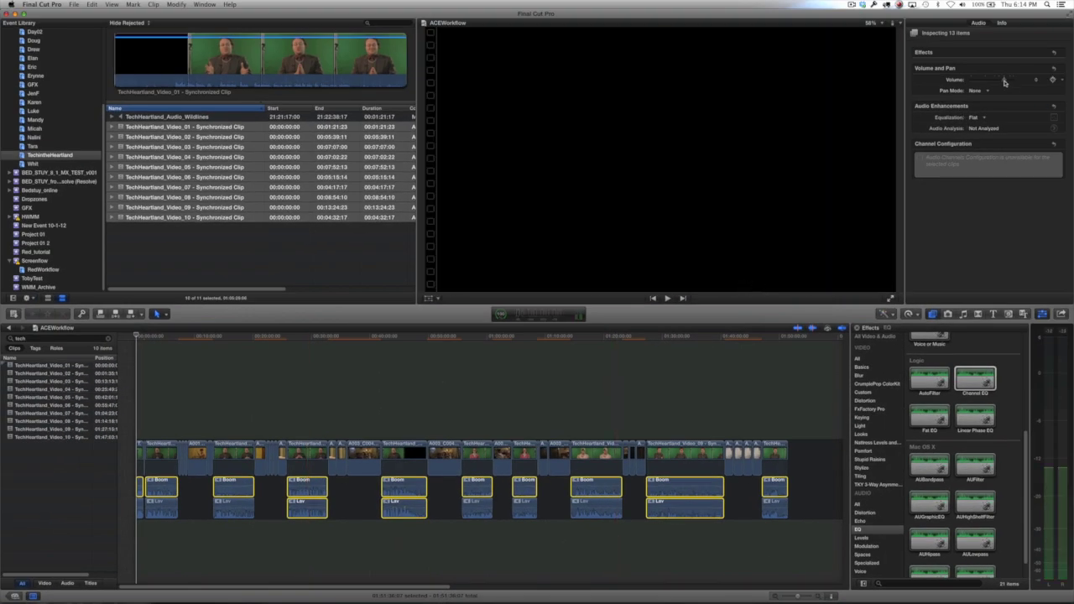
- Set the selected components' volume to -14 dB and their pan mode to Stereo Left/Right, with the pan amount shifted left
drag(1003, 81, 993, 84)
click(979, 92)
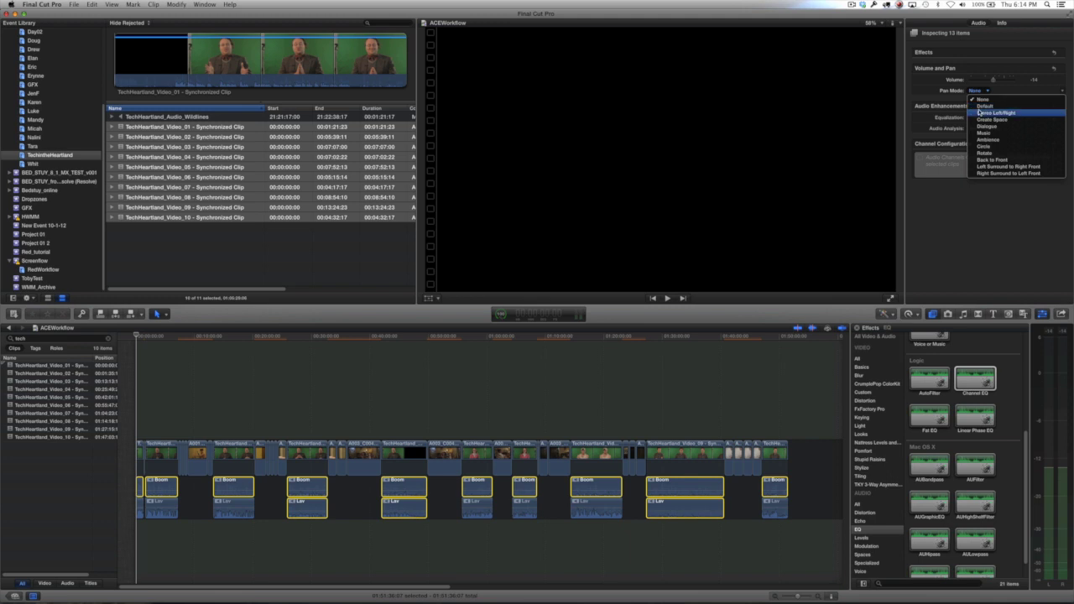
click(979, 112)
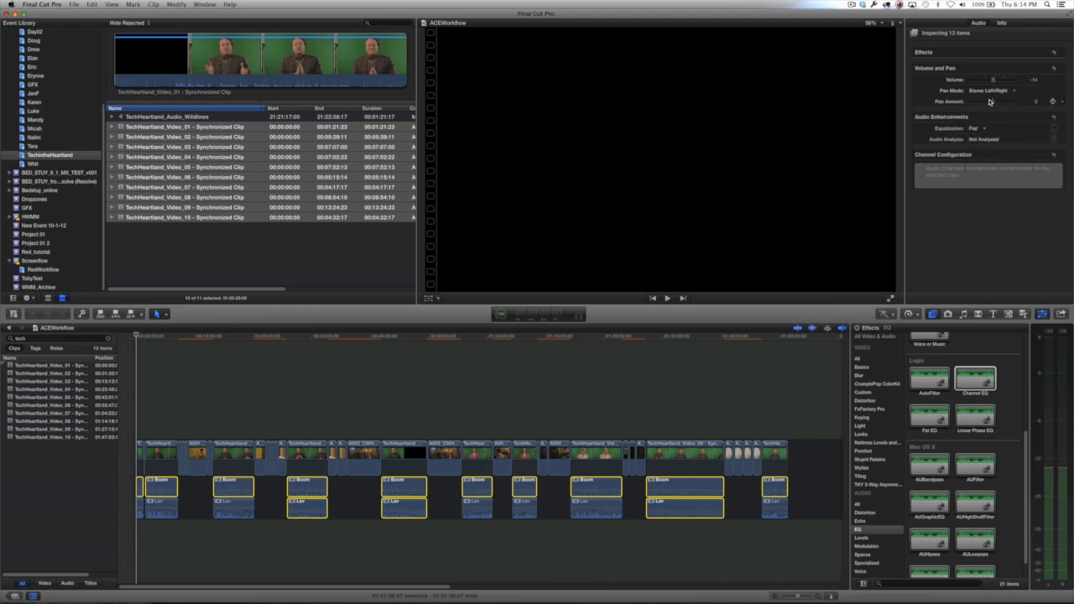
drag(994, 102, 982, 103)
- Apply the Channel EQ effect to the Lav component of TechHeartland_Video_03
click(234, 508)
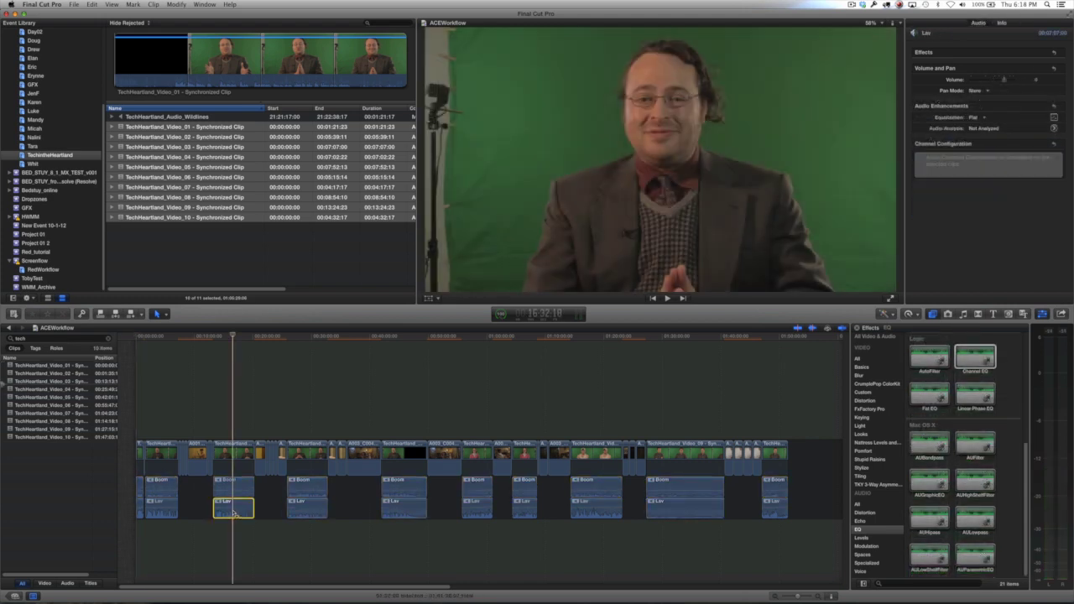
click(974, 359)
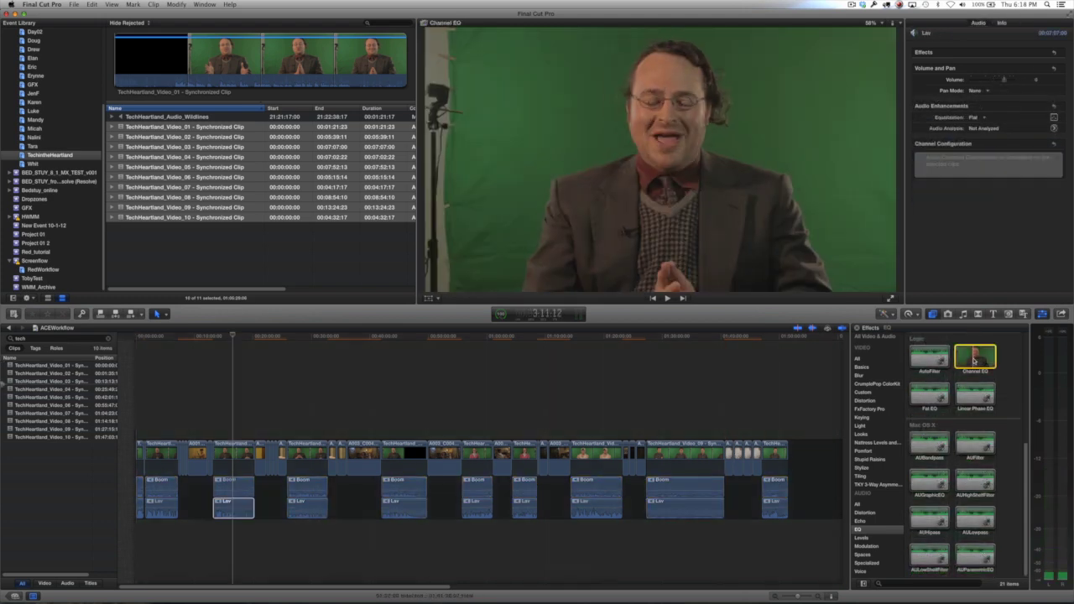
drag(974, 359, 231, 514)
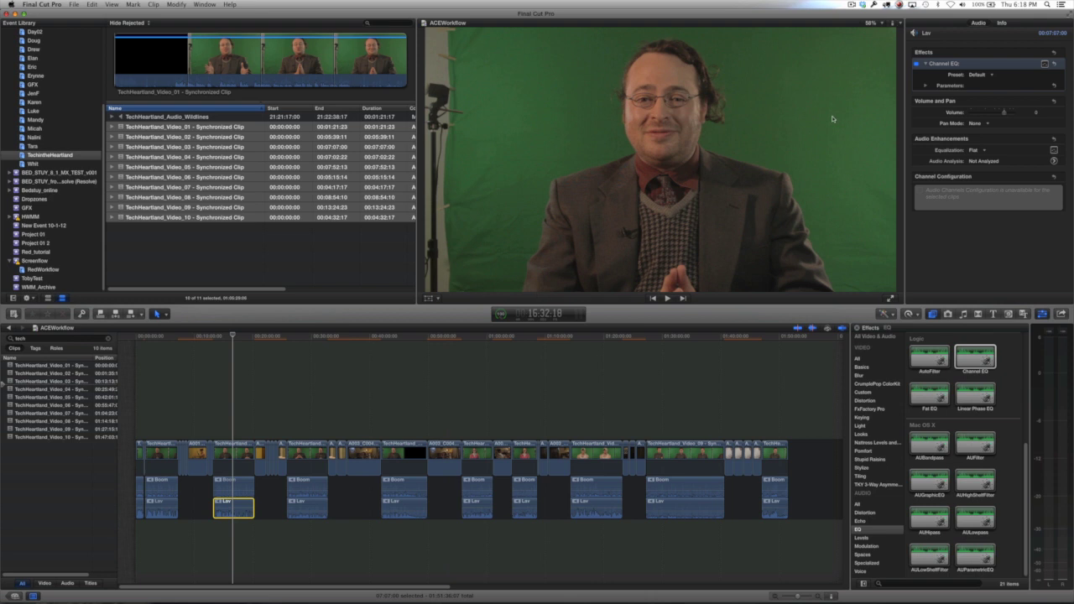
- Open that Channel EQ, boost the lows by about 14.5 dB and cut the mids around 1200 Hz by about 17 dB
click(1044, 64)
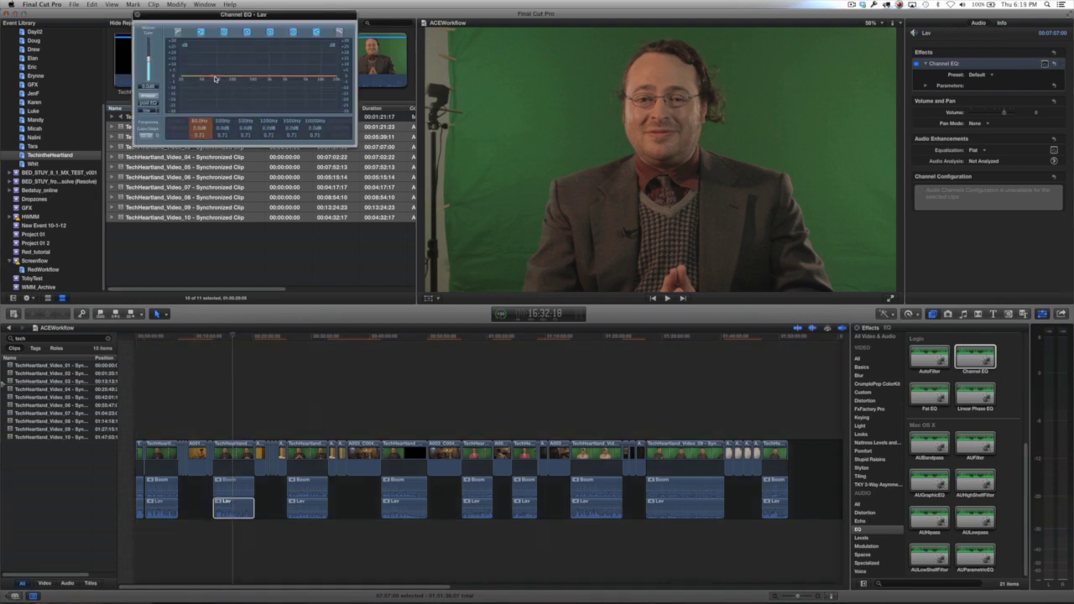
drag(214, 79, 218, 57)
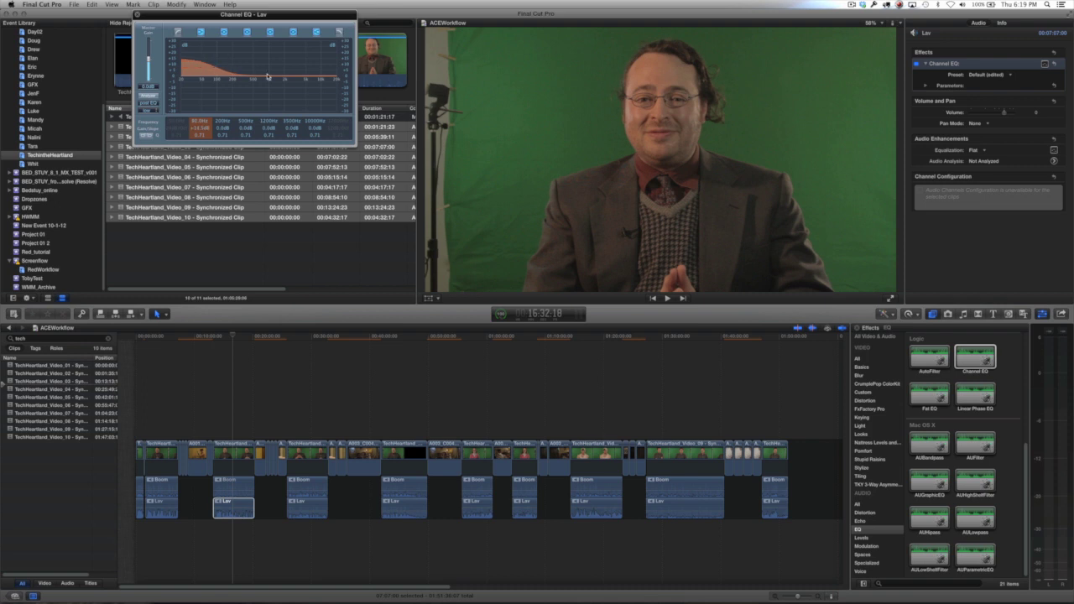
drag(273, 78, 274, 103)
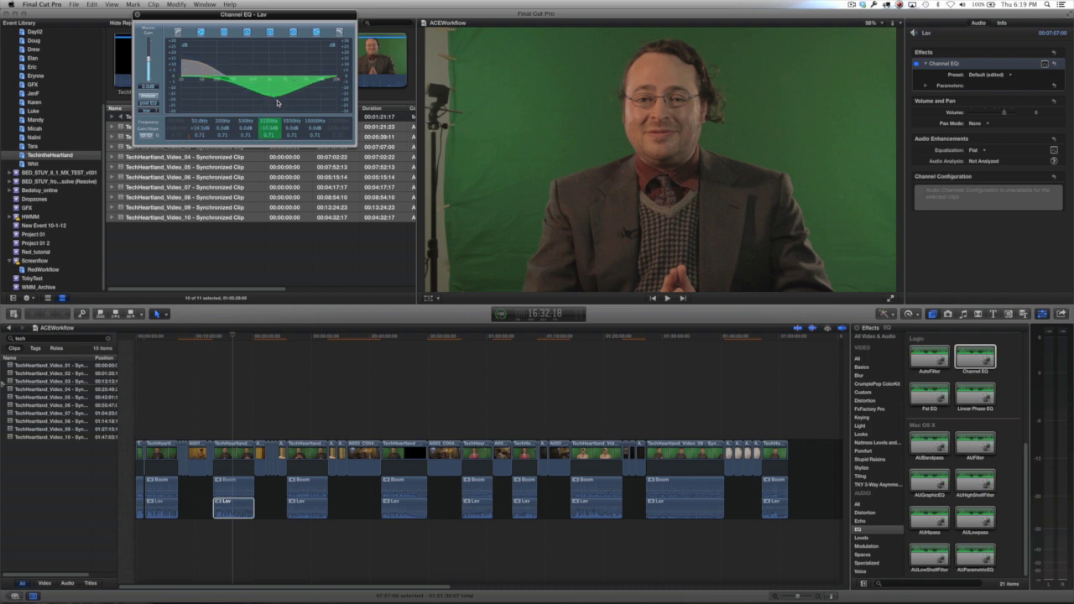
- Copy the TechHeartland_Video_03 Lav component and paste its Channel EQ attribute onto the Lav components of TechHeartland_Video_04 through TechHeartland_Video_10
click(227, 537)
click(232, 522)
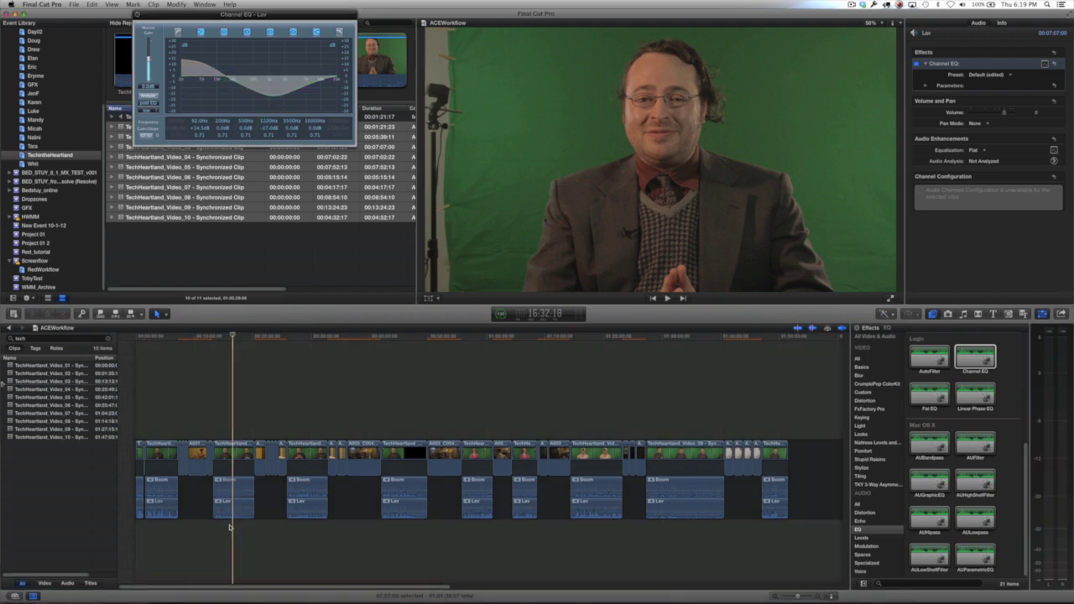
click(232, 514)
key(super+c)
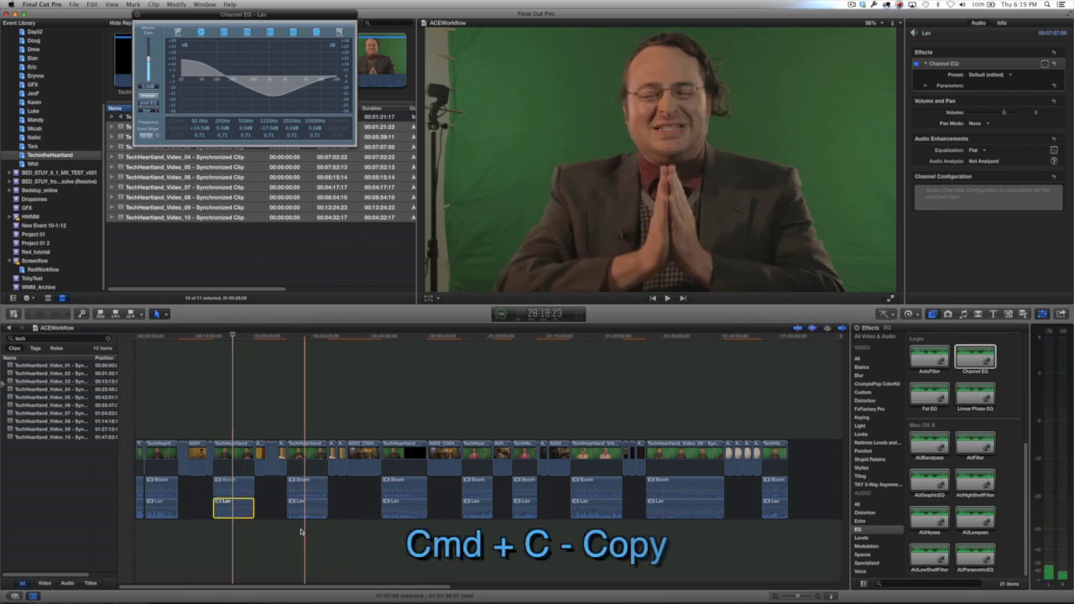
click(296, 539)
mouse_move(387, 541)
mouse_down()
mouse_move(558, 516)
mouse_move(701, 527)
mouse_move(775, 509)
mouse_up()
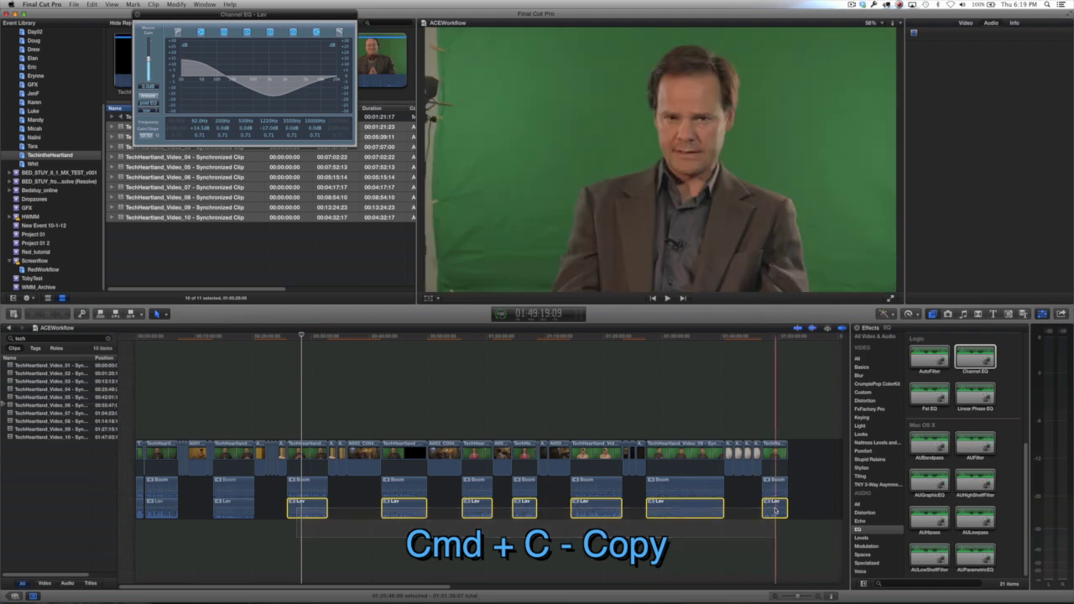
key(super+shift+v)
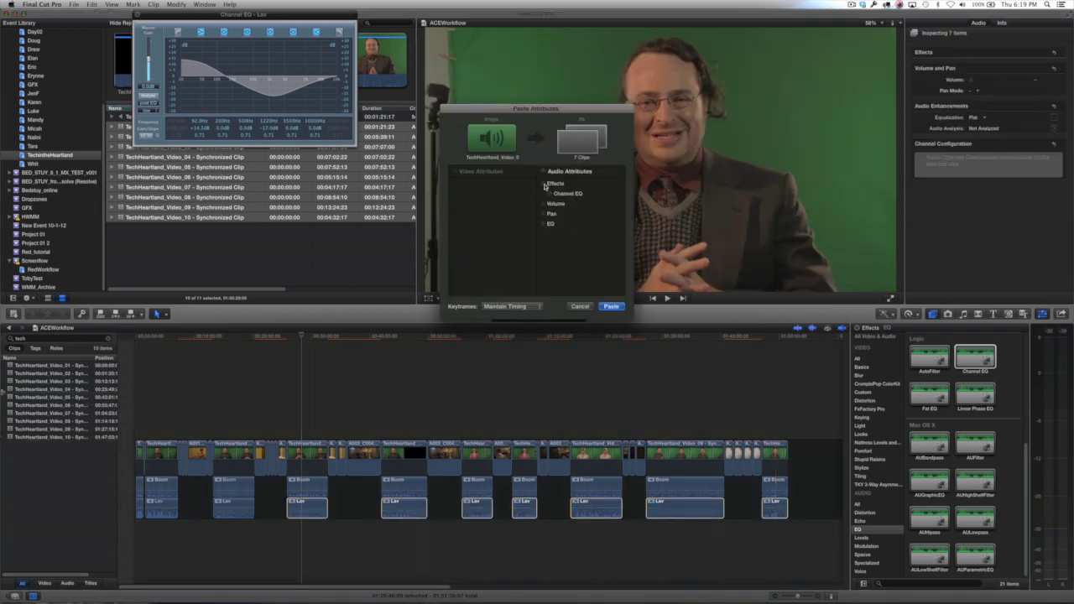
click(611, 306)
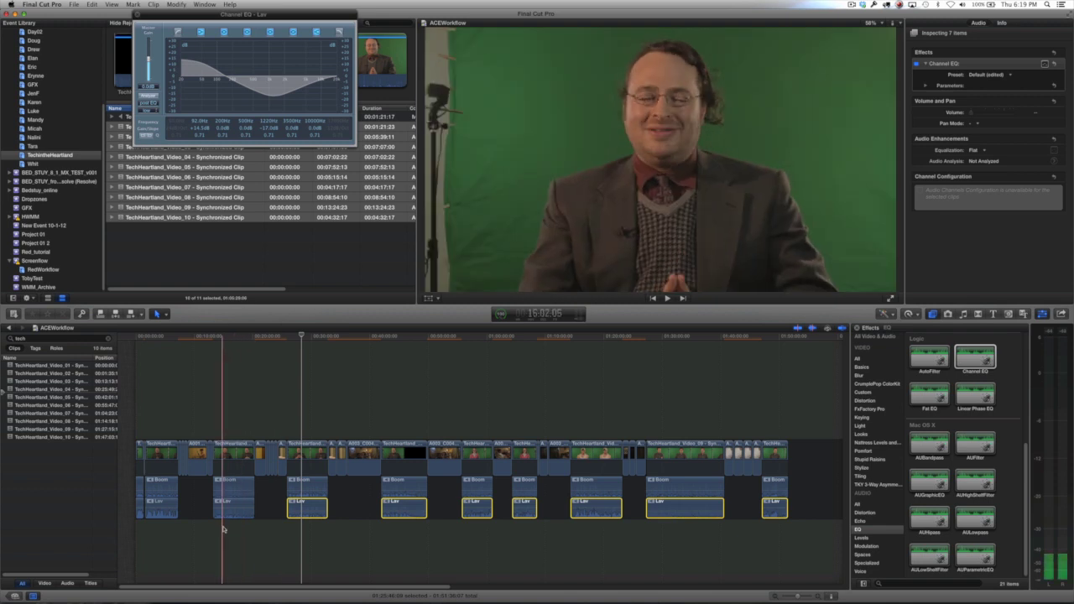
- Select the Lav components of TechHeartland_Video_03 through TechHeartland_Video_10 and disable their Channel EQ
click(229, 420)
drag(234, 516, 788, 537)
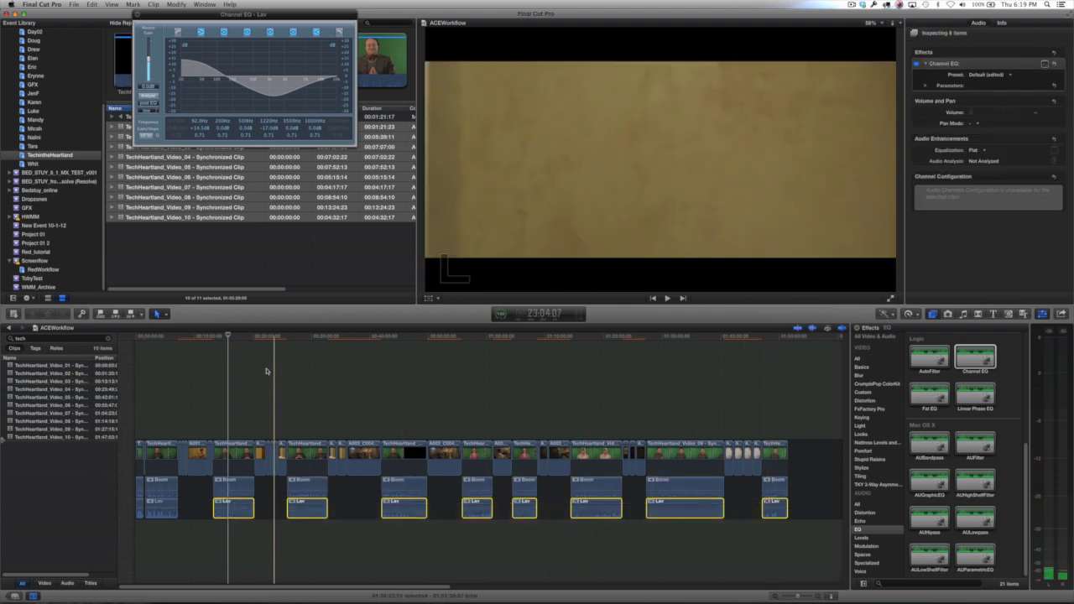
click(916, 63)
click(916, 64)
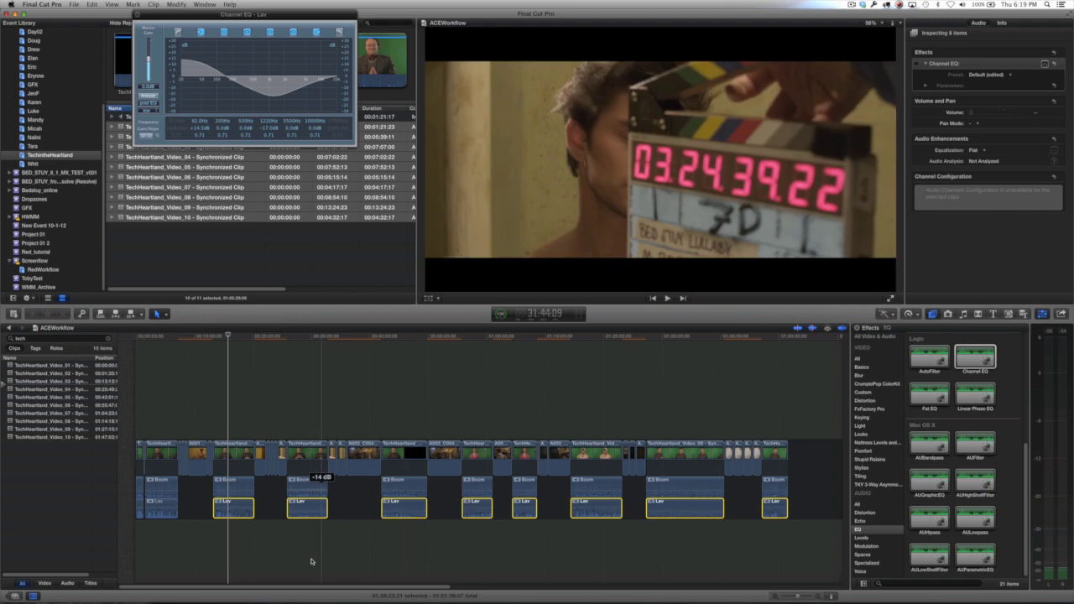
- Inspect the Lav component of TechHeartland_Video_04 to check its Channel EQ state
click(300, 509)
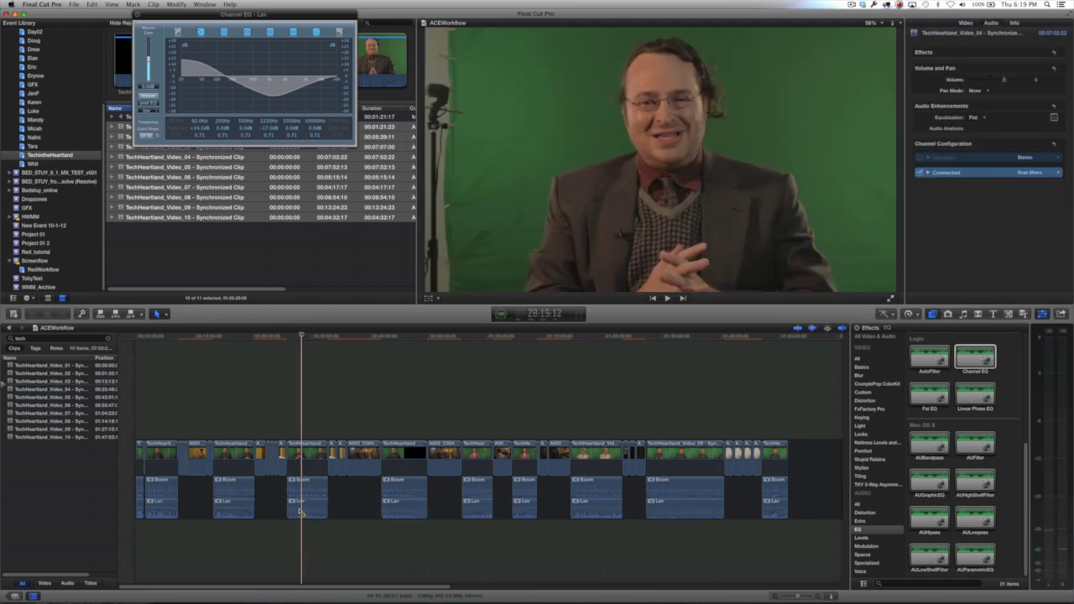
click(300, 507)
click(226, 537)
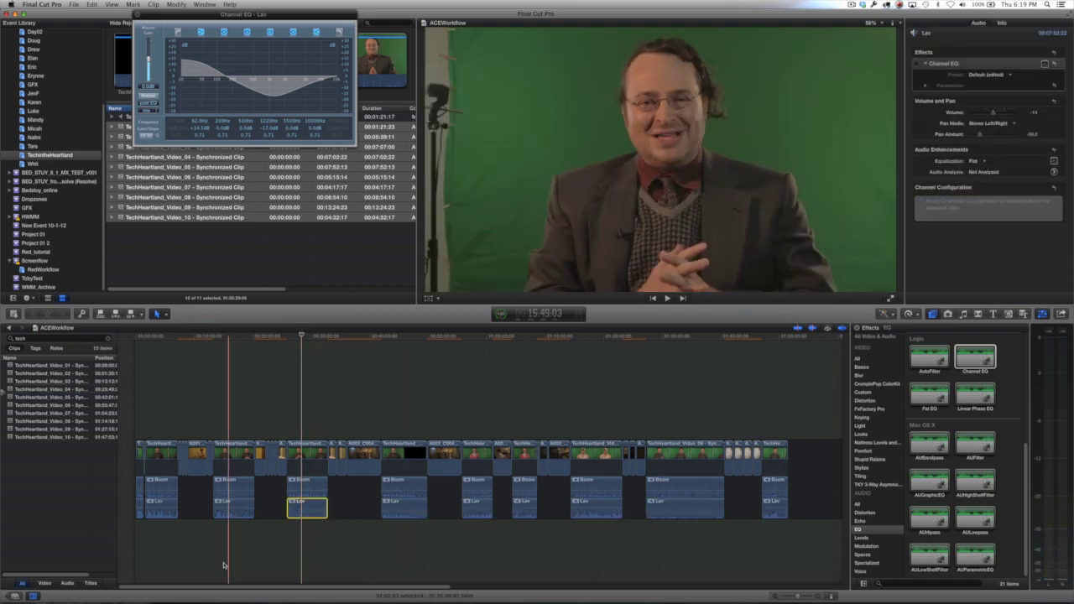
- Reselect the Lav components of TechHeartland_Video_03 through TechHeartland_Video_10, re-enable their Channel EQ and close the EQ editor
drag(226, 512, 775, 537)
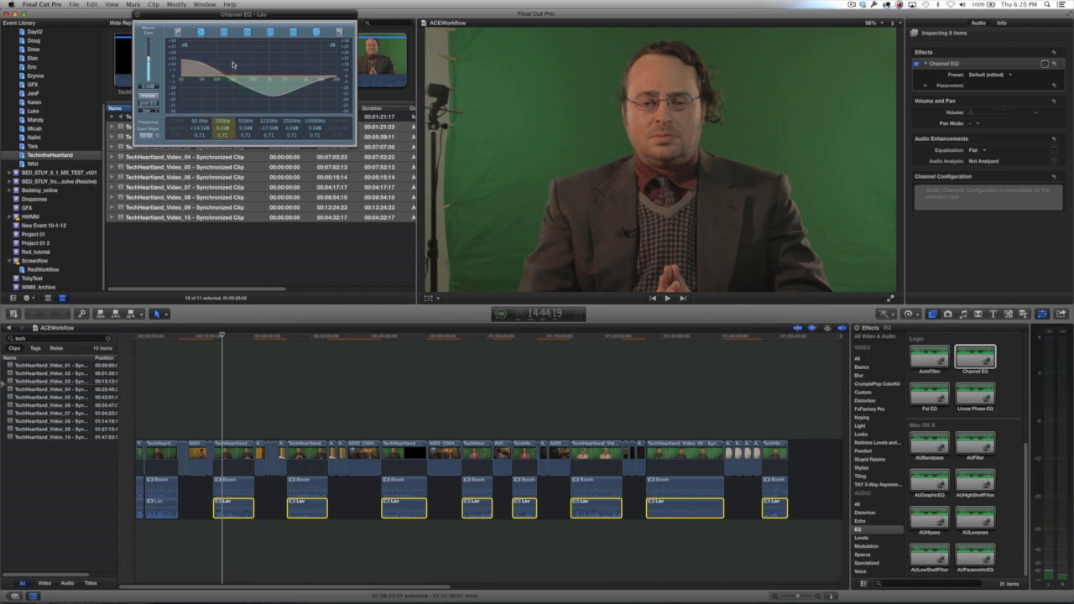
click(138, 16)
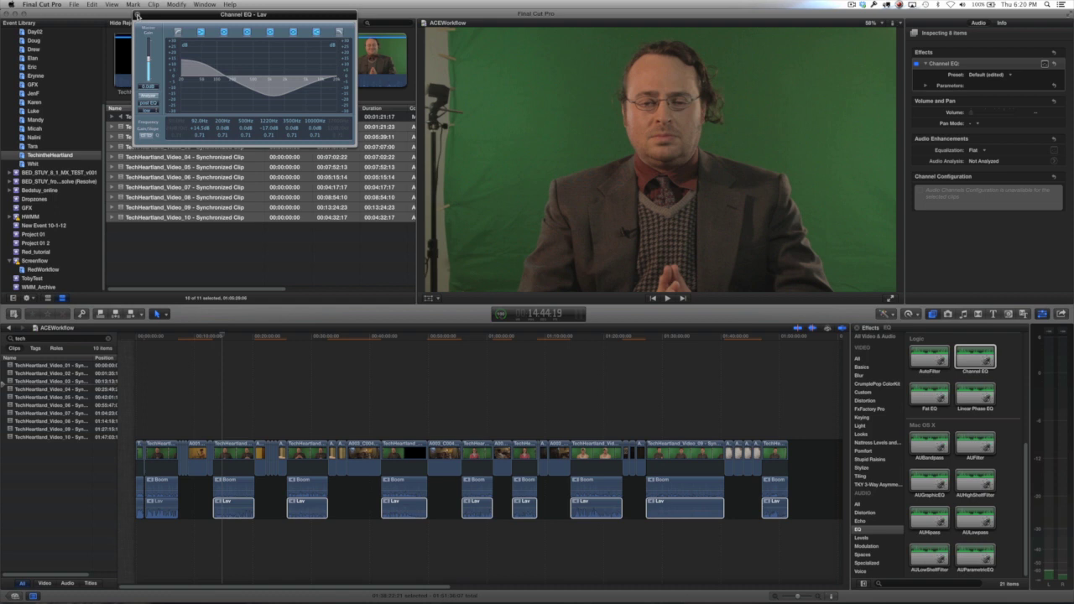
click(137, 16)
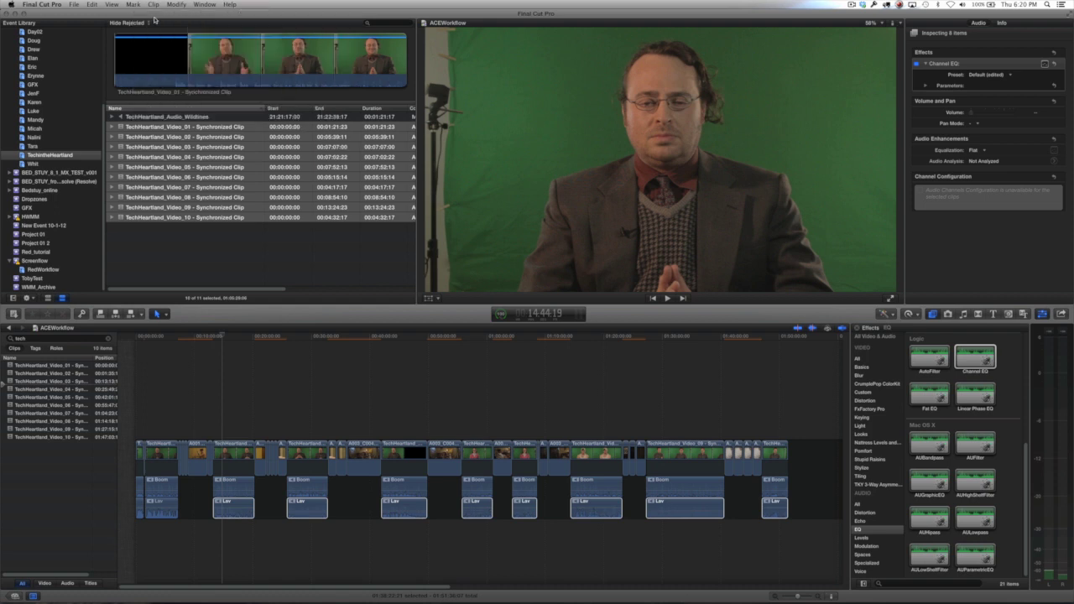
- In the selected Lav components' Channel EQ, narrow the mid cut around 1480 Hz and set the low boost to about 7.5 dB
click(1044, 63)
drag(247, 78, 277, 94)
click(193, 65)
drag(192, 66, 202, 74)
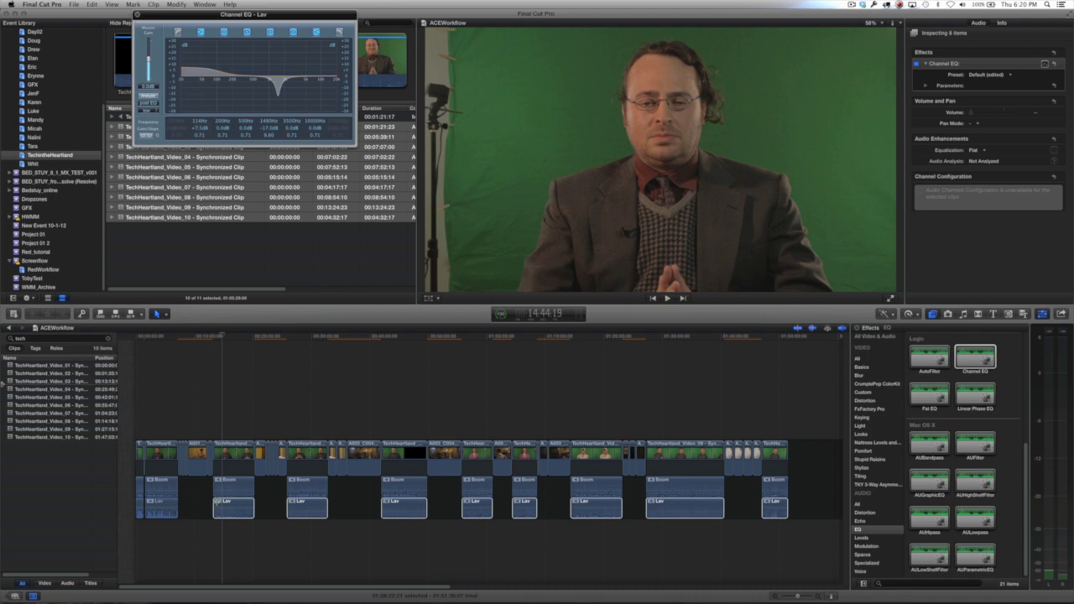
- Compare the TechHeartland_Video_04 Lav component's Channel EQ curve with the edited one, and close both EQ editors
click(239, 545)
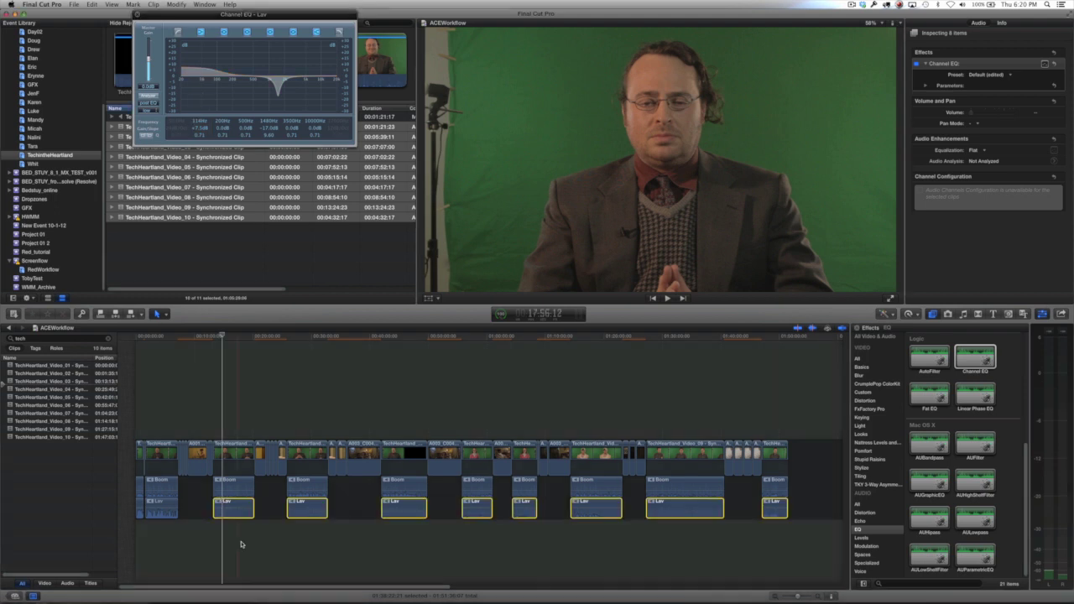
click(284, 547)
click(307, 513)
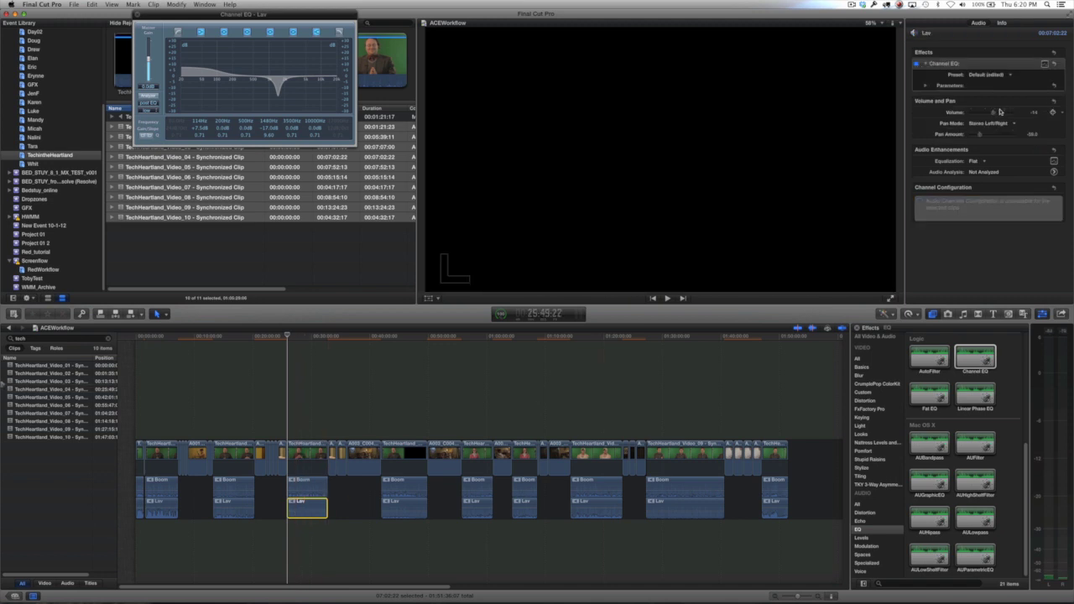
click(1044, 65)
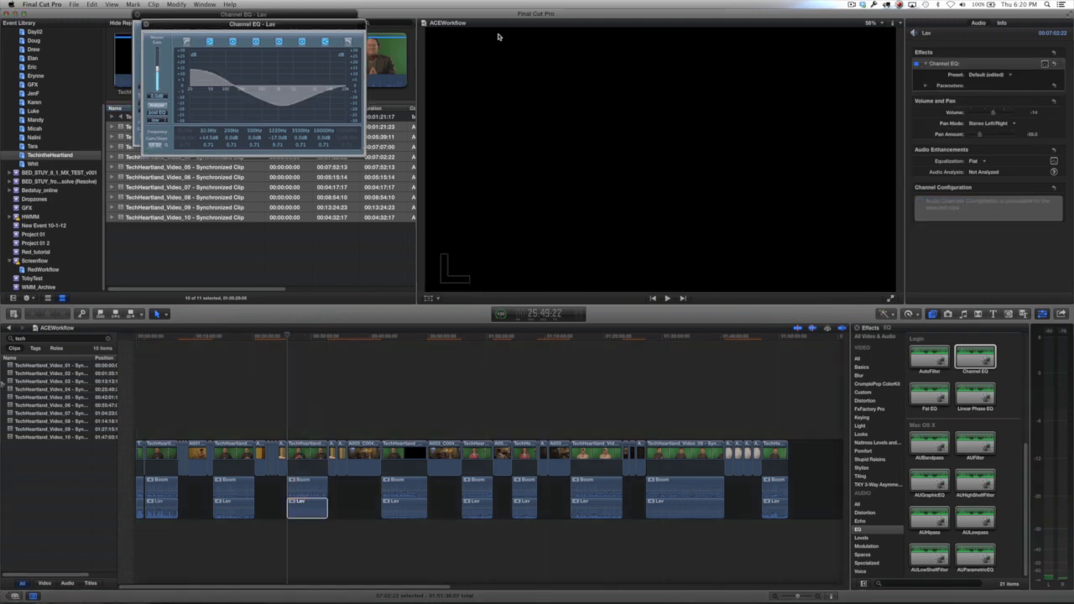
drag(292, 27, 284, 166)
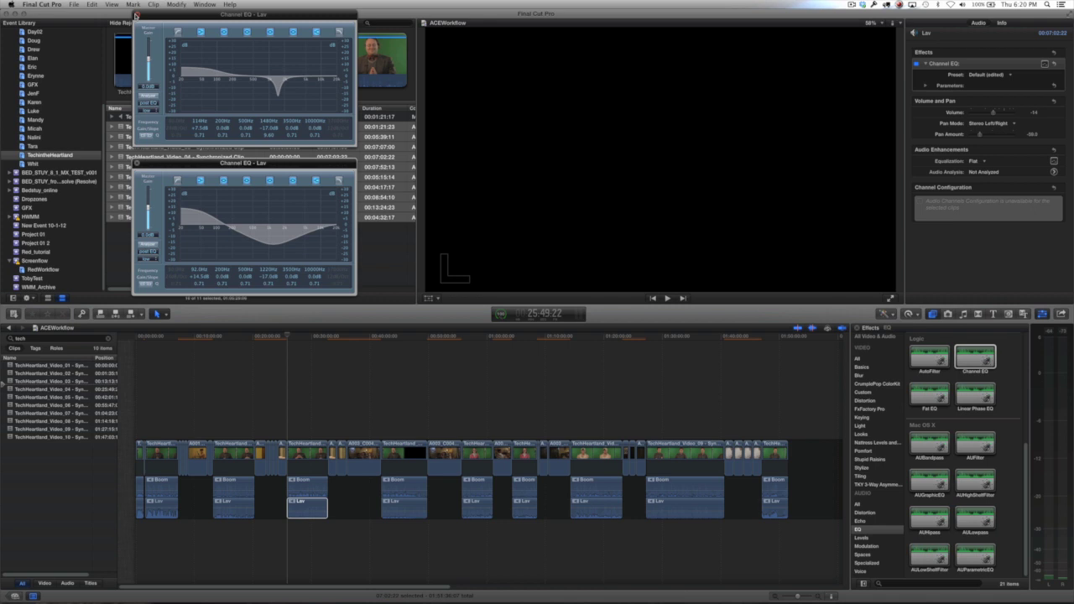
click(136, 14)
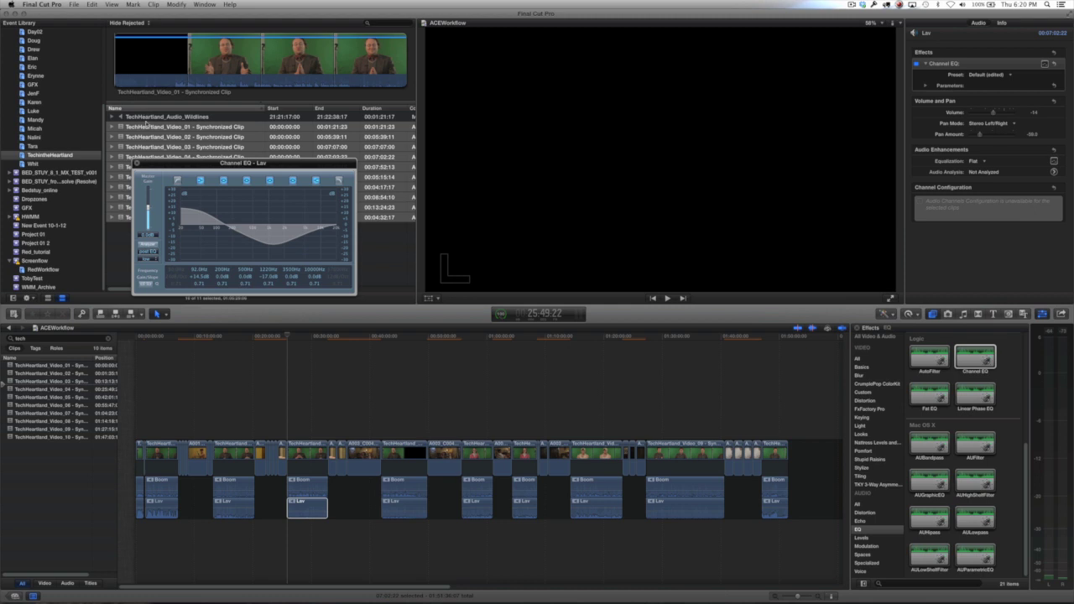
click(137, 164)
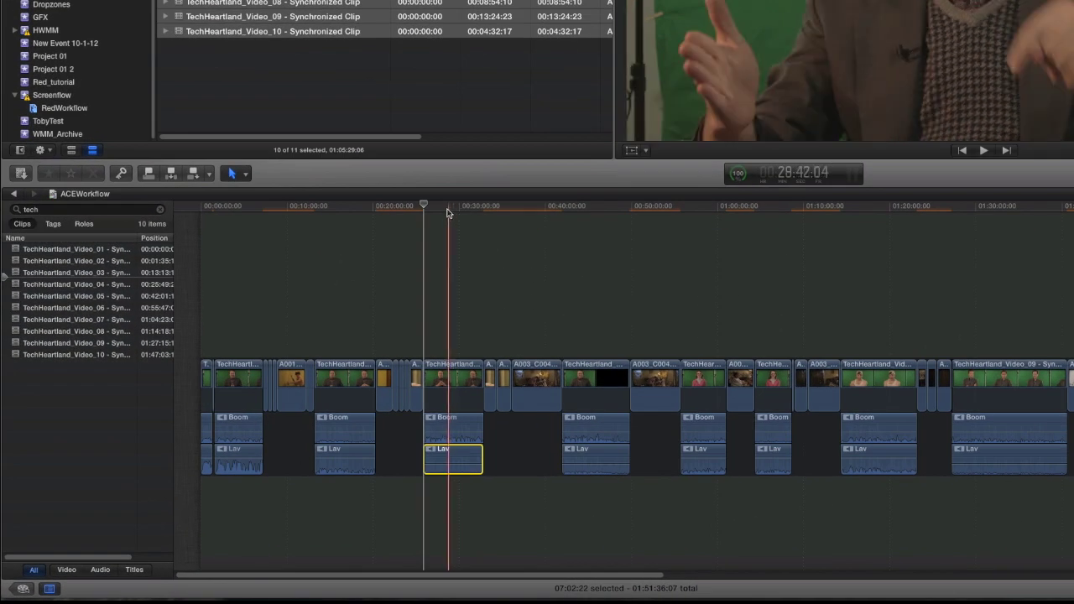
- Search the timeline index for "Boom" and "lav", checking both the clips and tags lists
click(94, 210)
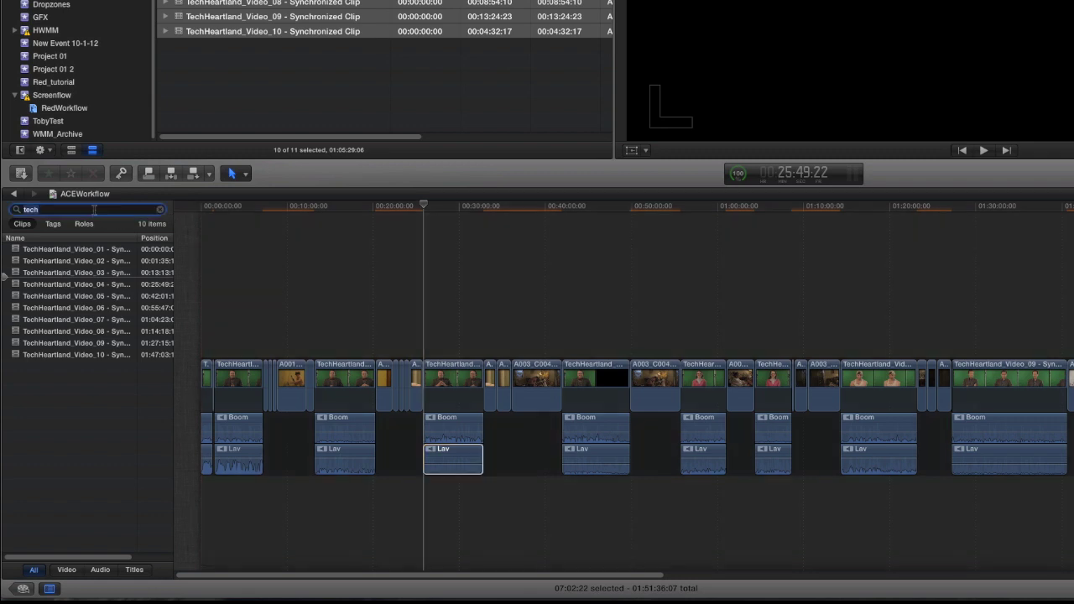
text(Boom)
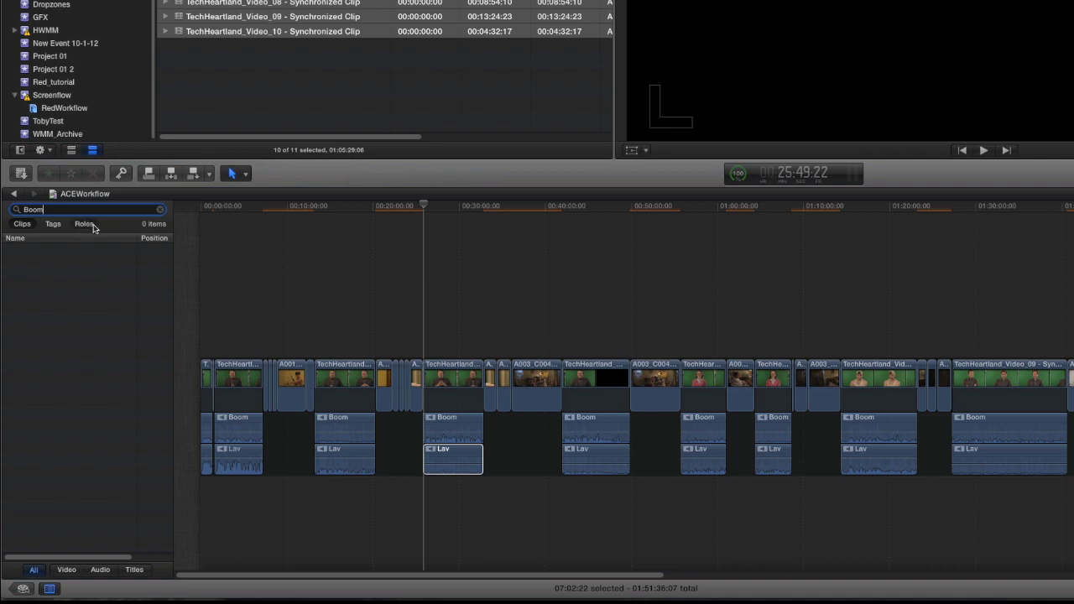
click(51, 224)
click(53, 209)
text(lav)
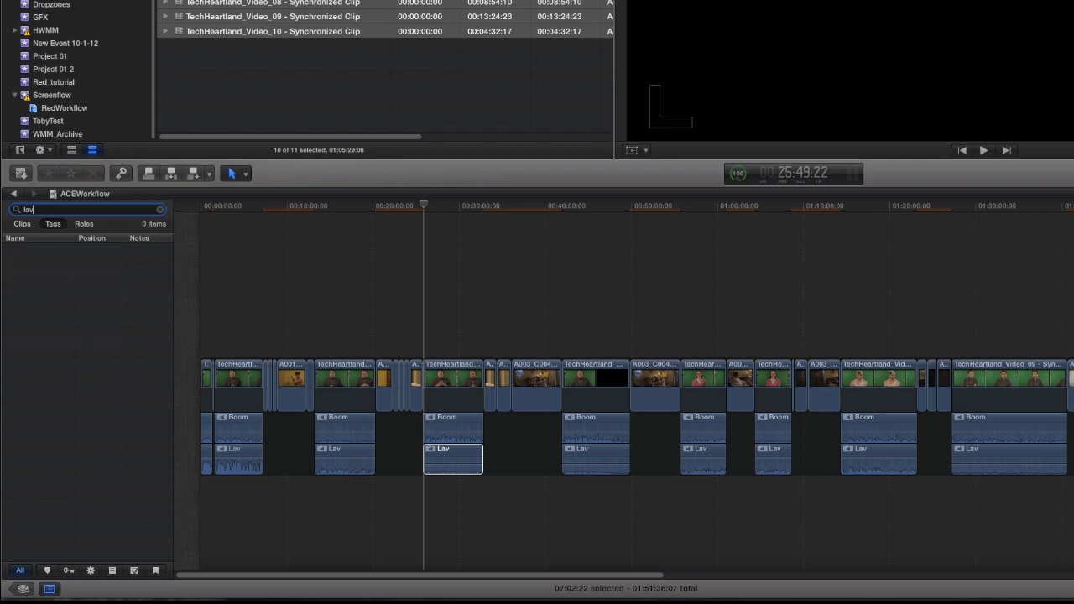
click(22, 224)
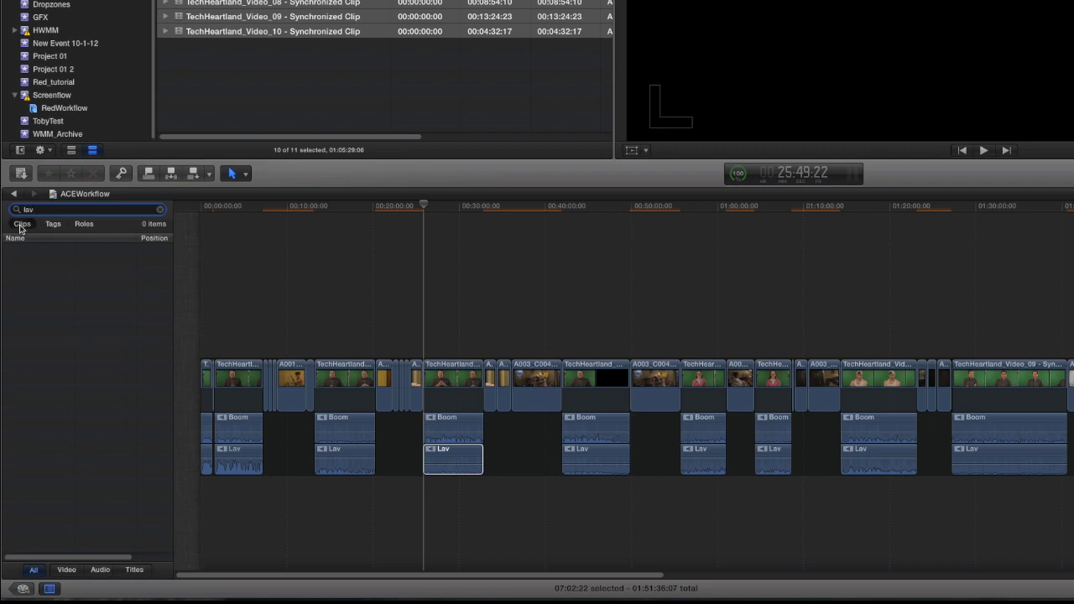
click(47, 347)
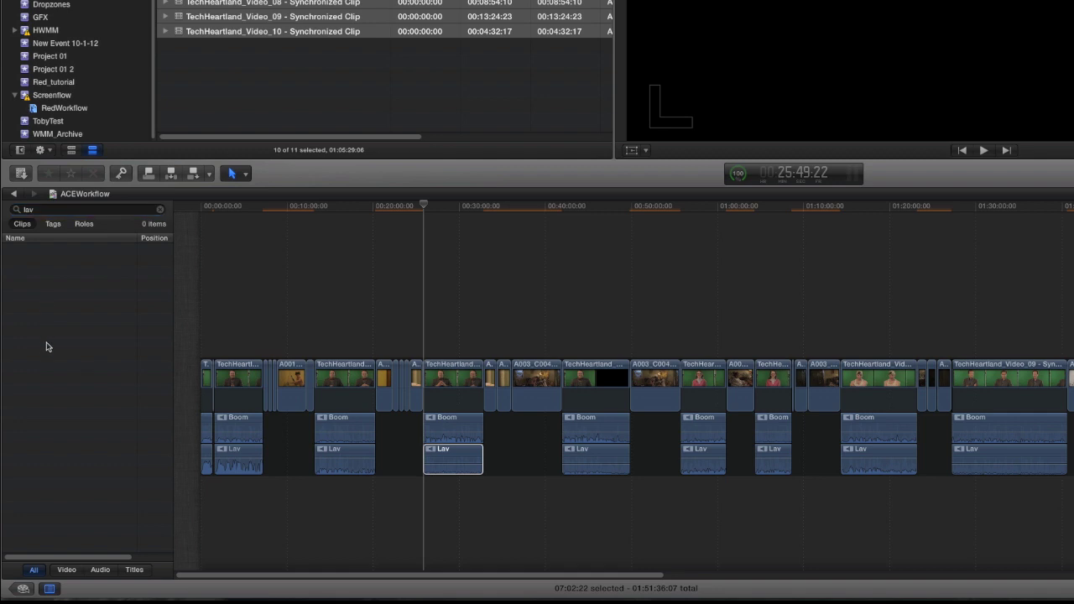
- Select the TechHeartland_Video_04 synchronized clip and expand its audio separately from the video
click(447, 207)
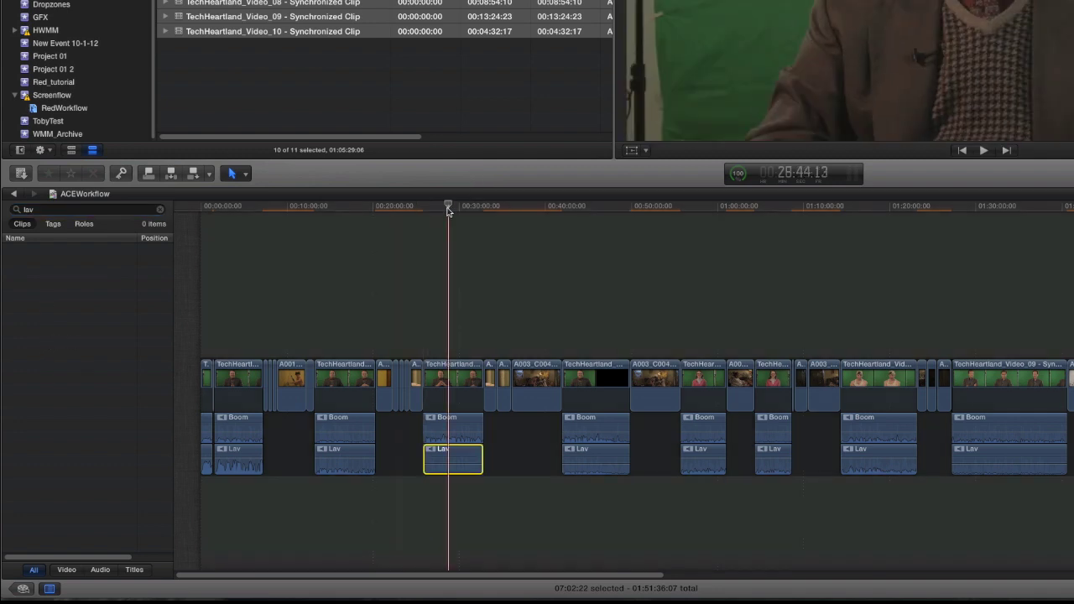
key(super+equal)
key(super+equal)
key(super+equal)
key(super+equal)
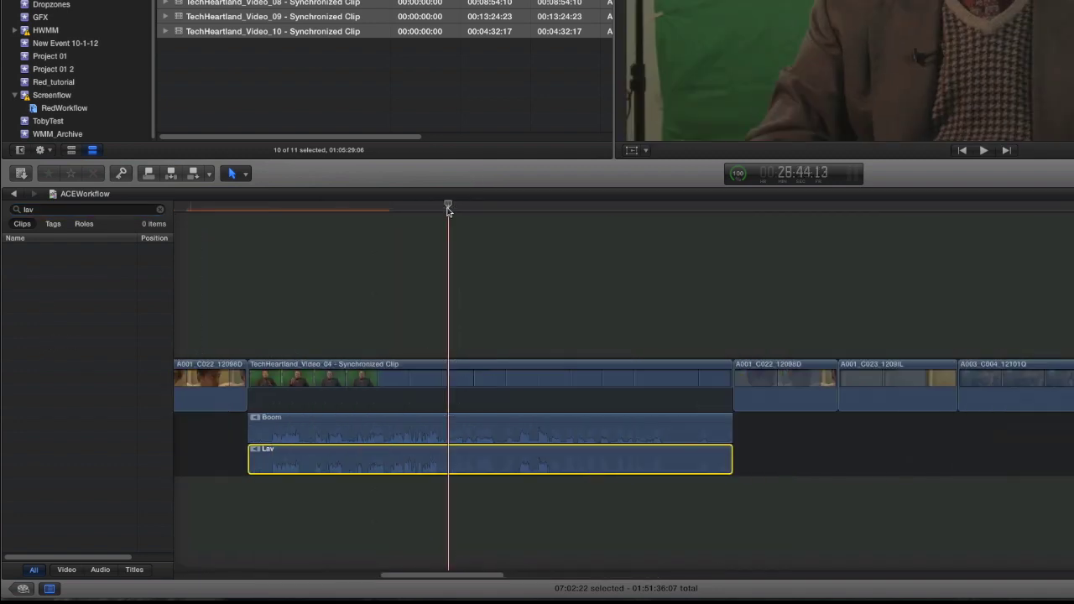
alt+click(260, 431)
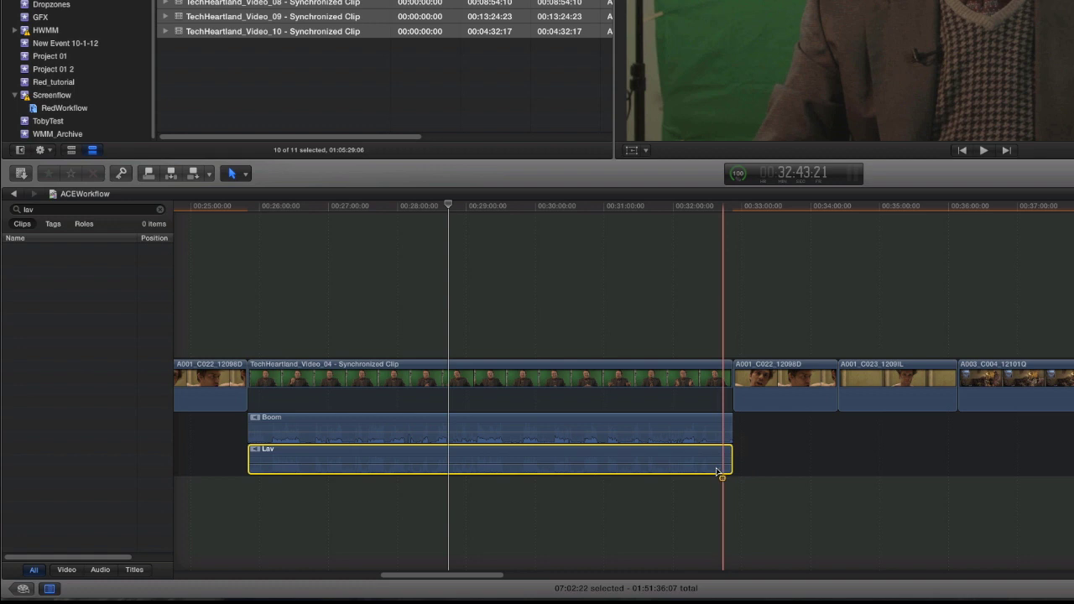
drag(462, 320, 514, 461)
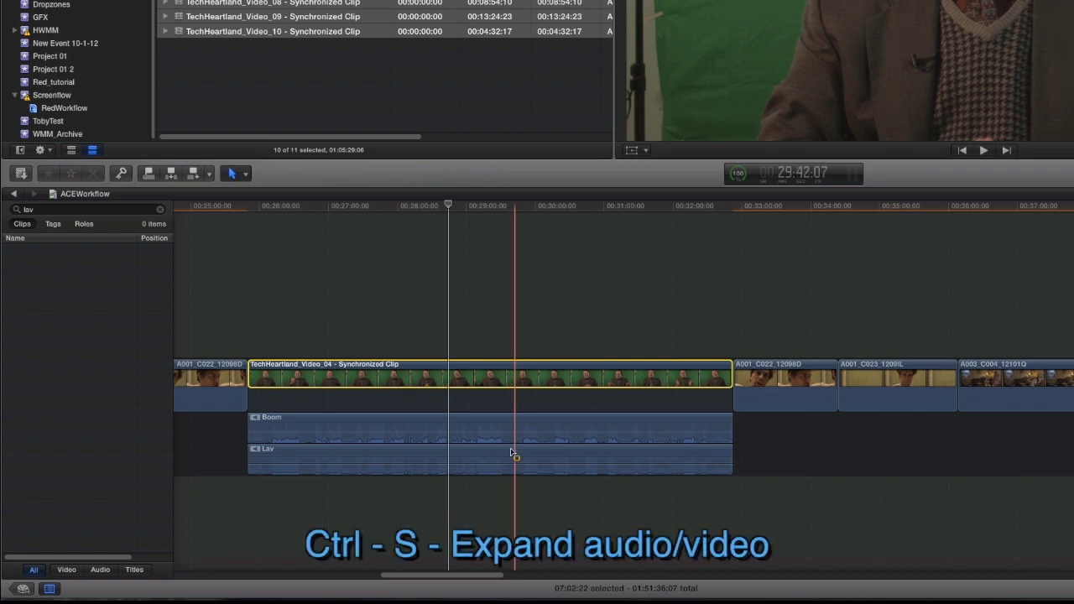
key(ctrl+s)
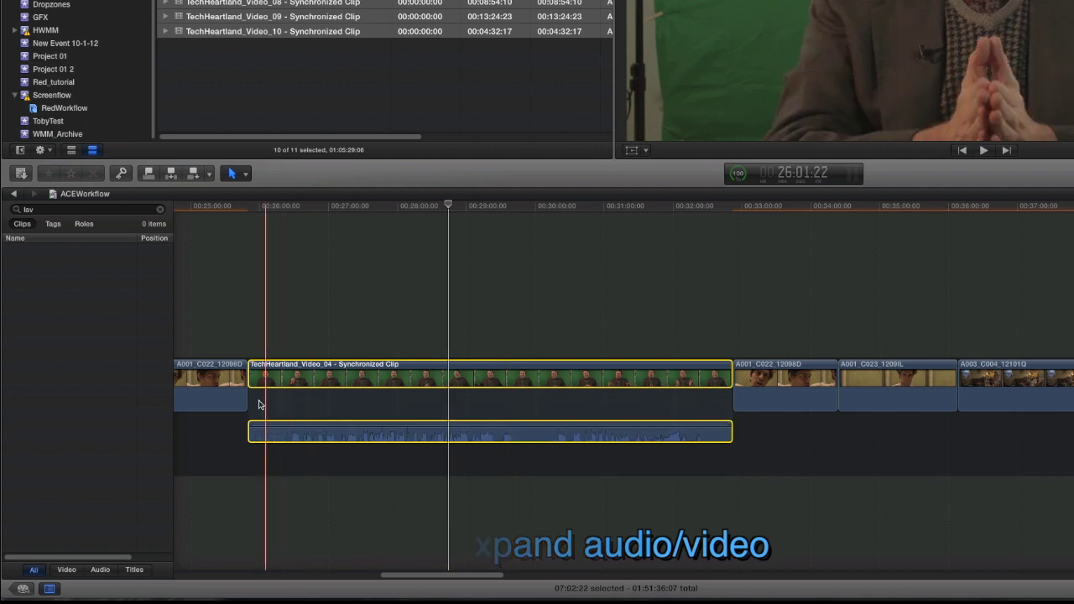
- Add a long fade-in and fade-out to the expanded audio of TechHeartland_Video_04, and toggle its audio component display on and off
drag(250, 423, 340, 424)
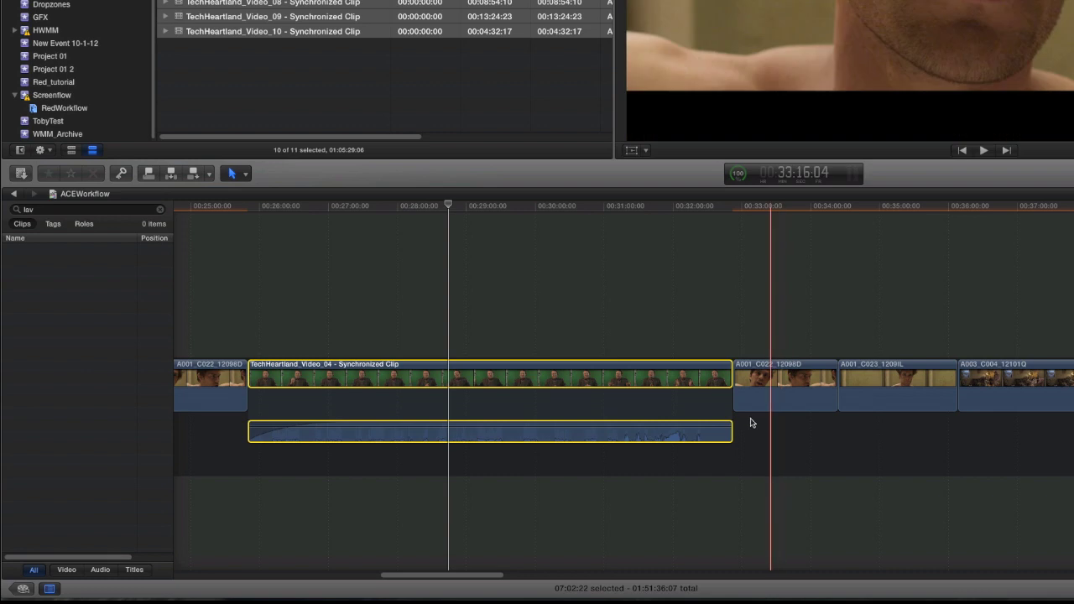
drag(723, 423, 566, 423)
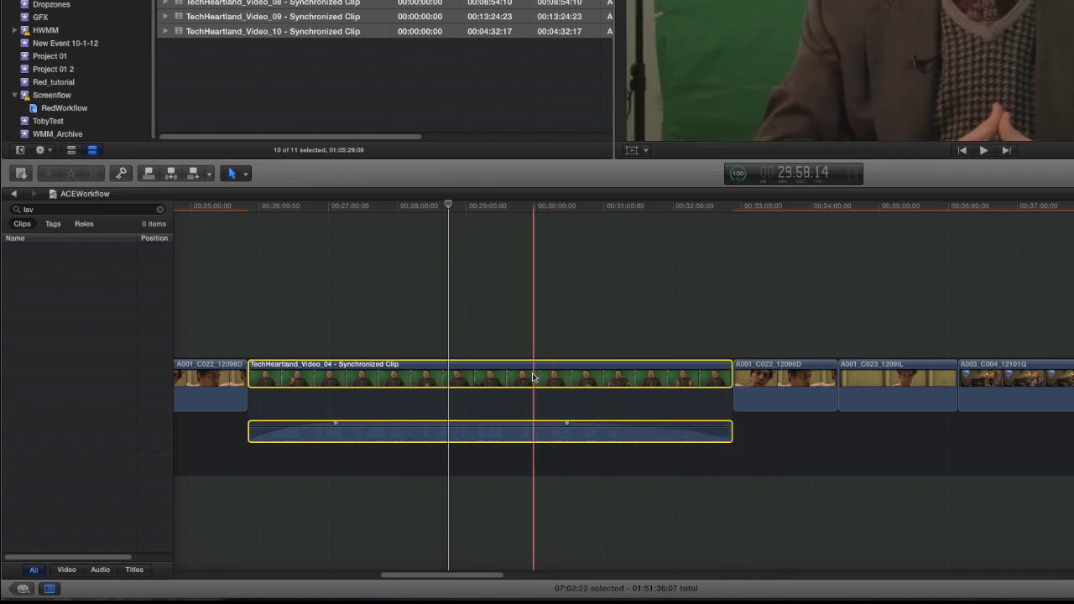
key(ctrl+alt+s)
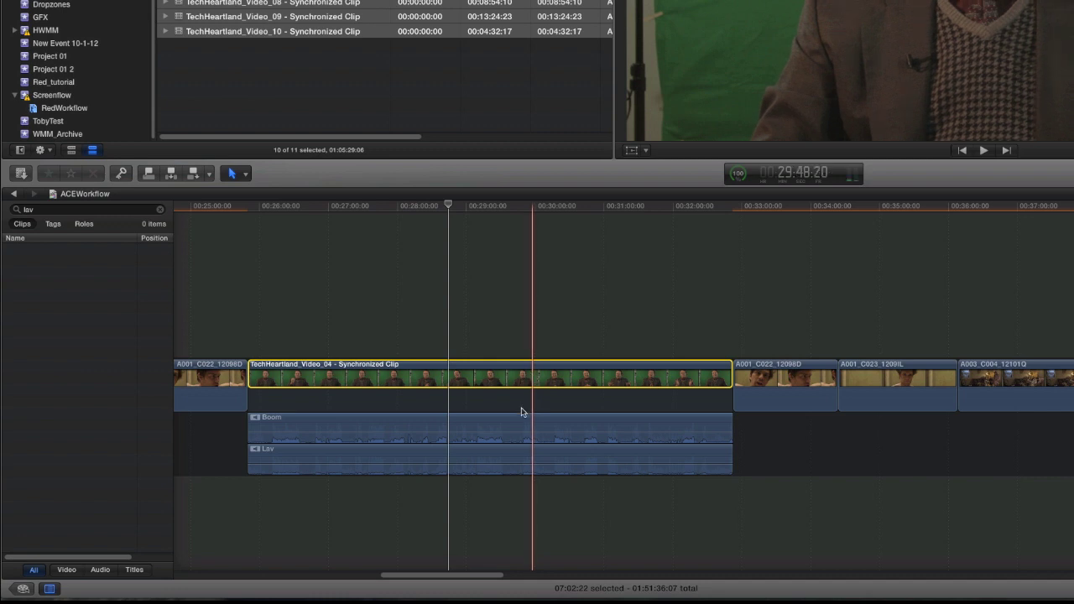
key(ctrl+alt+s)
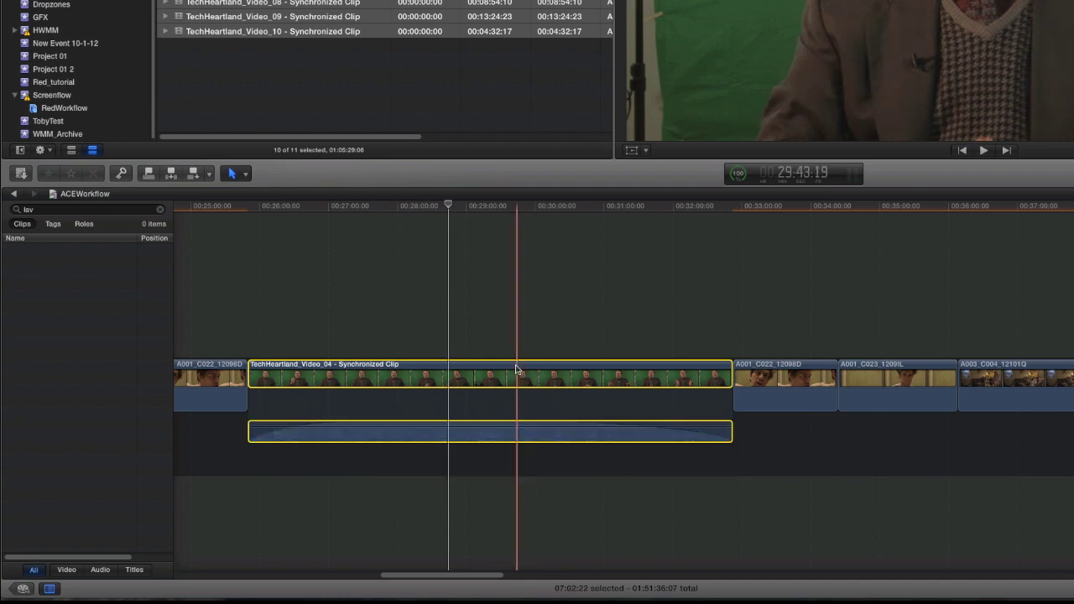